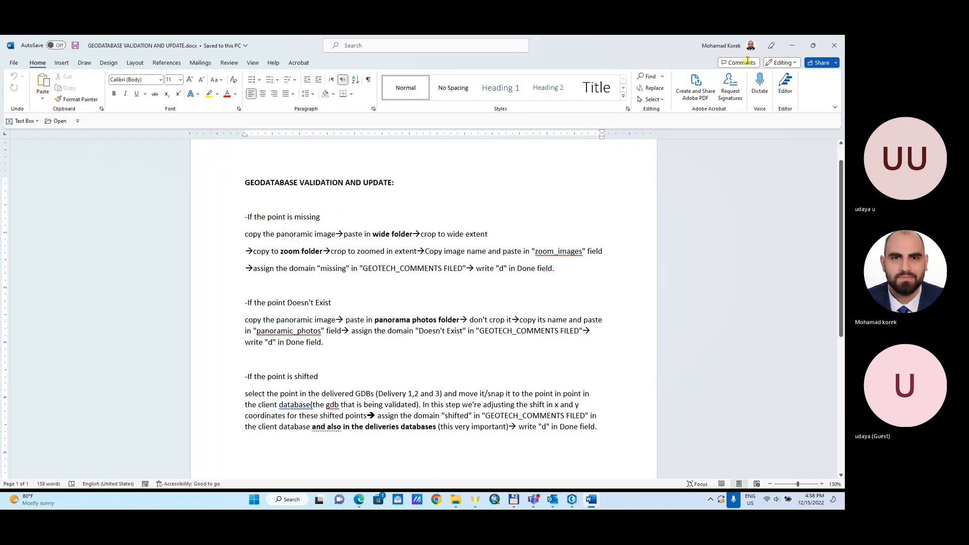
- Review the missing, Doesn't Exist and shifted cases in the GEODATABASE VALIDATION AND UPDATE document
{"action": "left_click", "coordinate": [792, 46]}
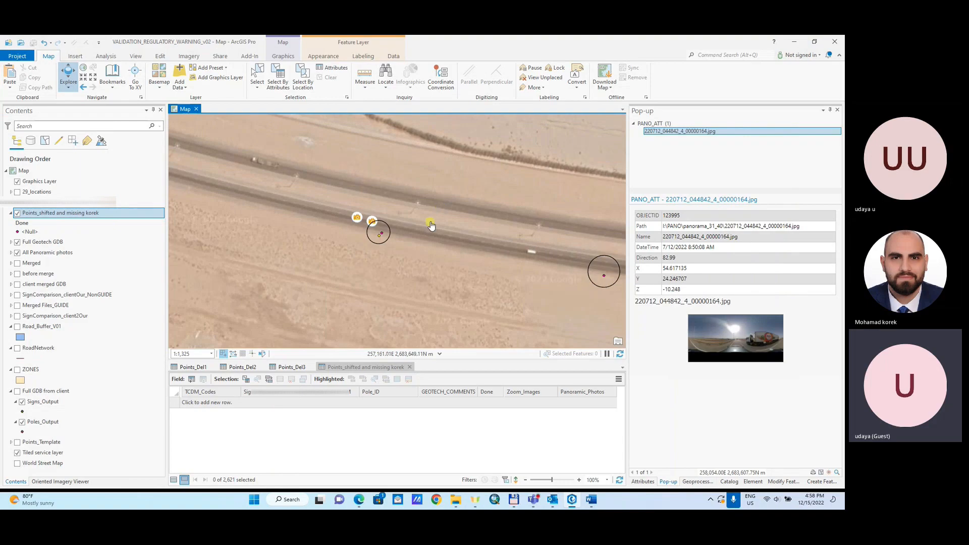
{"action": "left_click", "coordinate": [591, 499]}
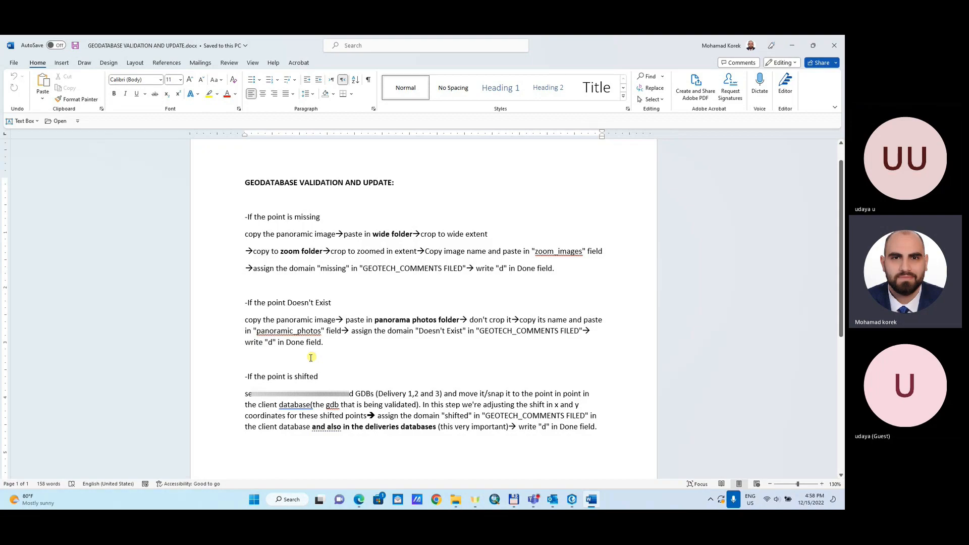
{"action": "double_click", "coordinate": [306, 377]}
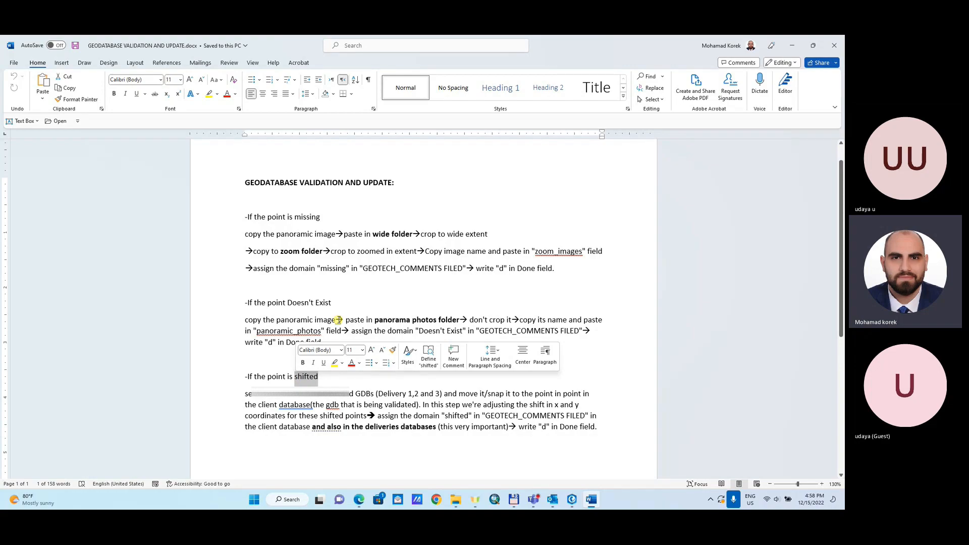
{"action": "left_click", "coordinate": [375, 302]}
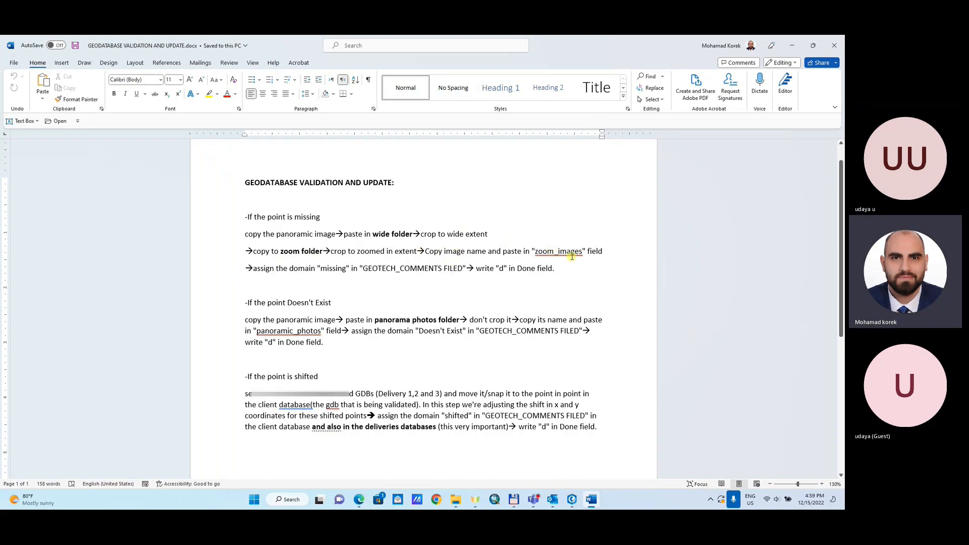
- Compare the document's missing-point instructions with the Zoom_Images, GEOTECH_COMMENTS and Done fields of the attribute table in ArcGIS Pro
{"action": "left_click", "coordinate": [572, 501]}
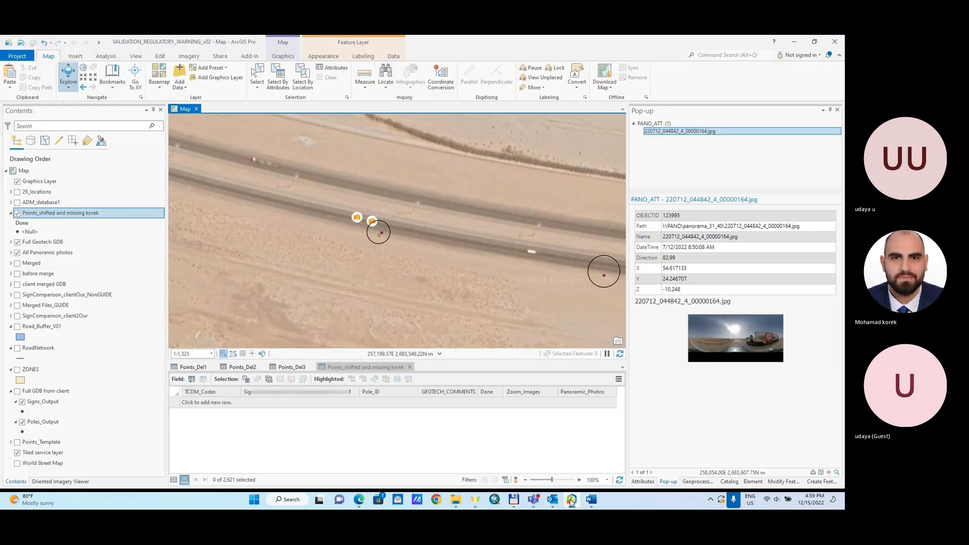
{"action": "mouse_move", "coordinate": [522, 394]}
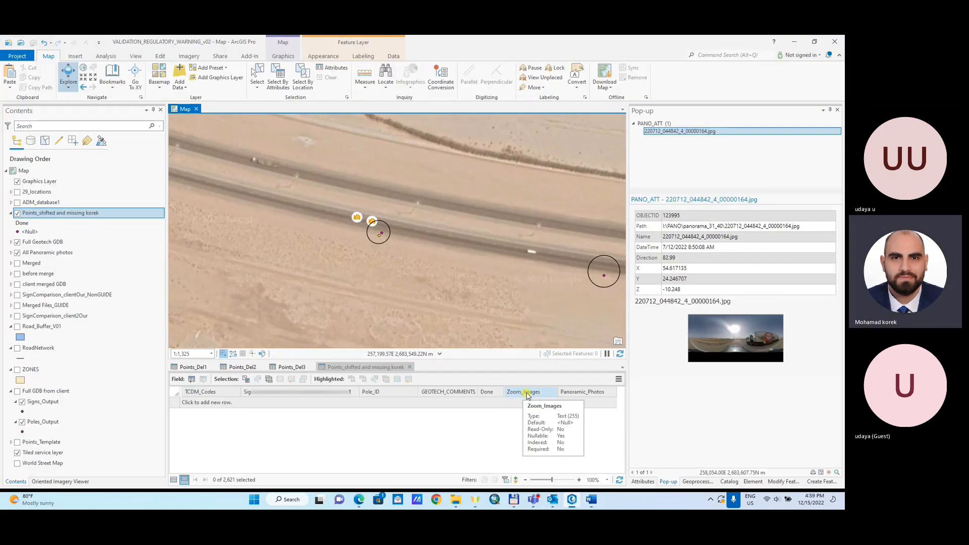
{"action": "left_click", "coordinate": [590, 499]}
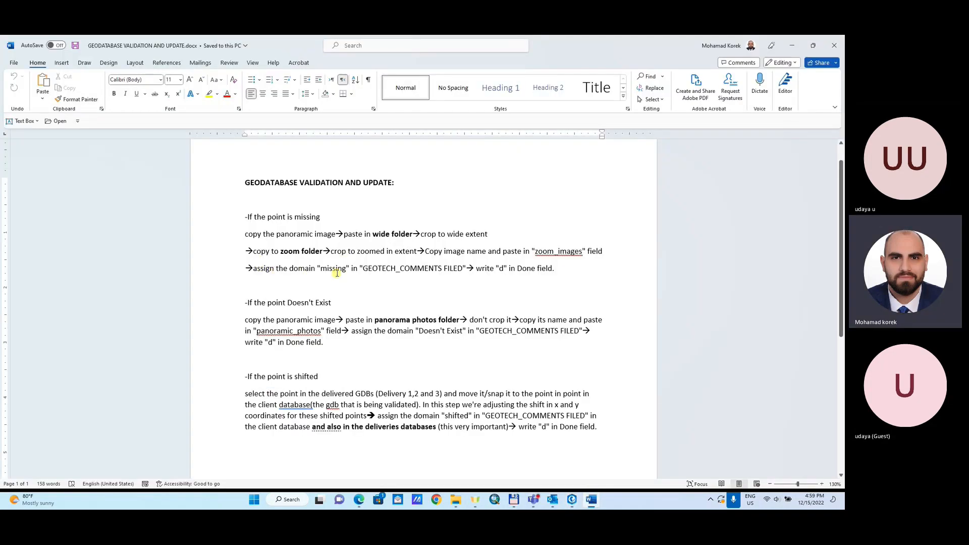
{"action": "left_click", "coordinate": [573, 501]}
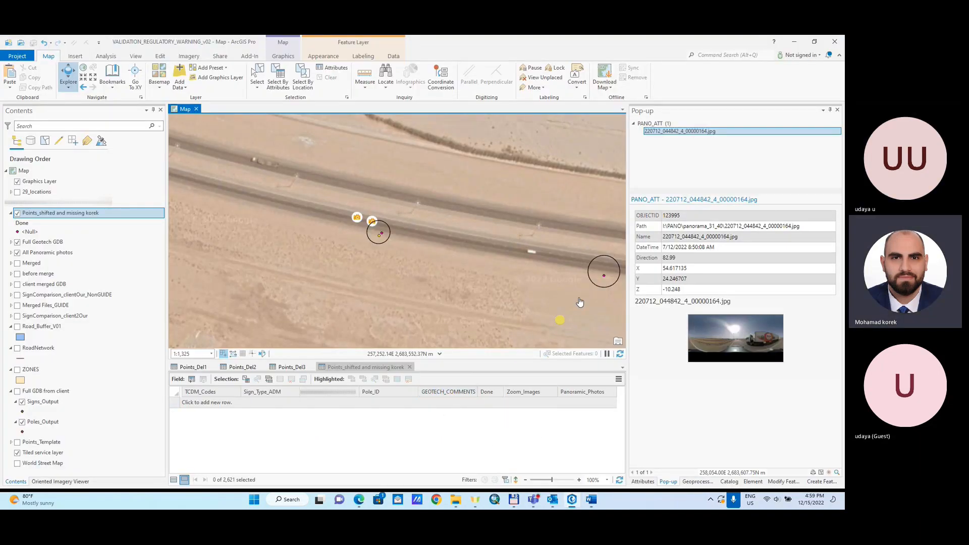
{"action": "left_click", "coordinate": [592, 500]}
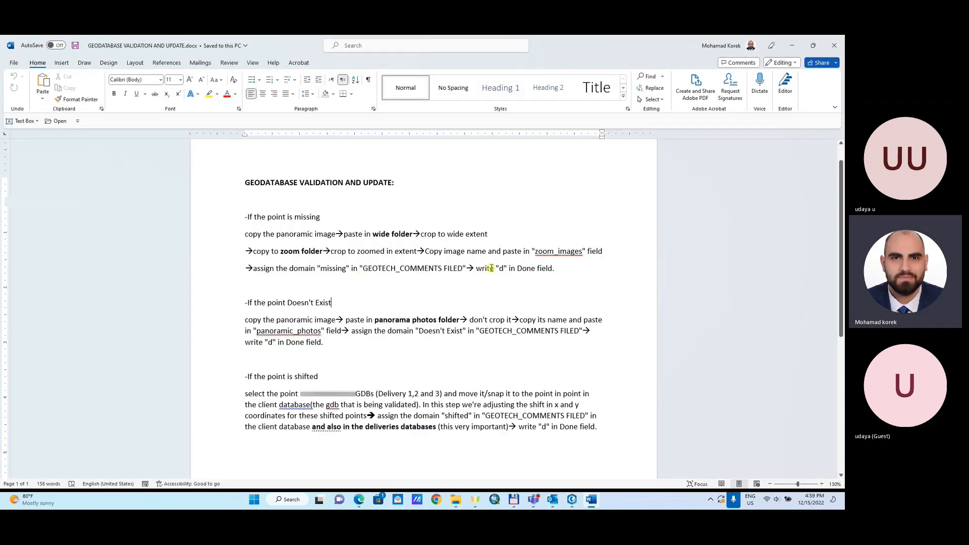
{"action": "left_click", "coordinate": [572, 500]}
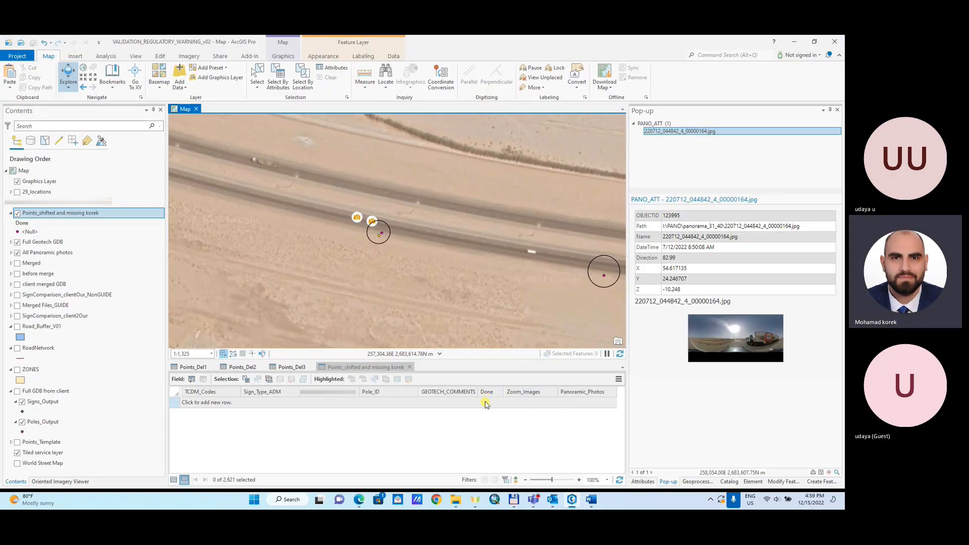
{"action": "left_click", "coordinate": [592, 500]}
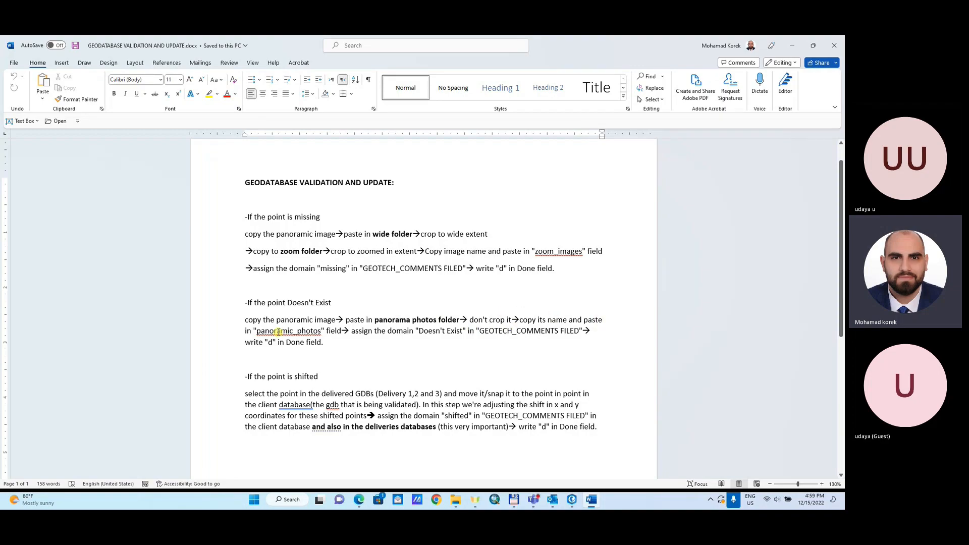
- Check the Doesn't Exist instructions against the Panoramic_Photos and Done fields in ArcGIS Pro, and read the shifted-point instructions in Word
{"action": "left_click", "coordinate": [572, 499]}
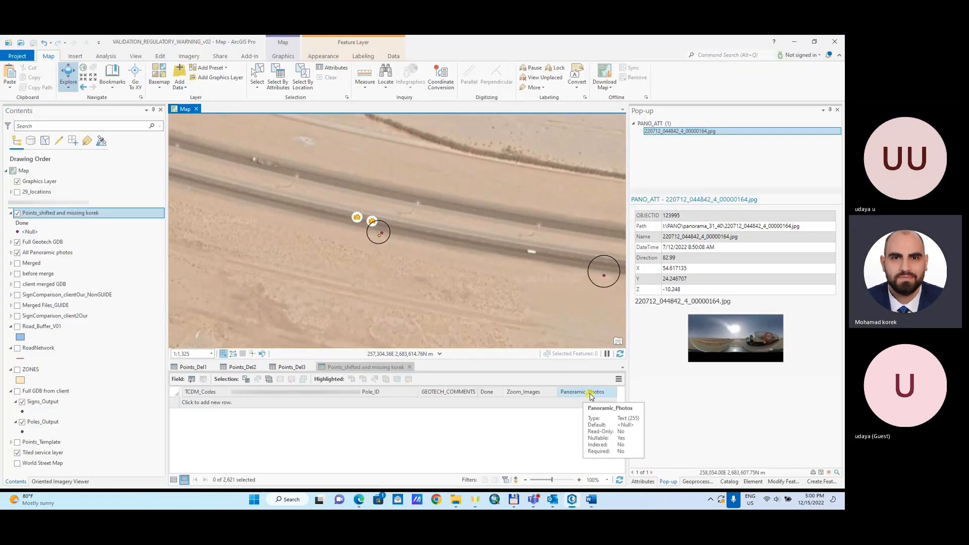
{"action": "left_click", "coordinate": [591, 499]}
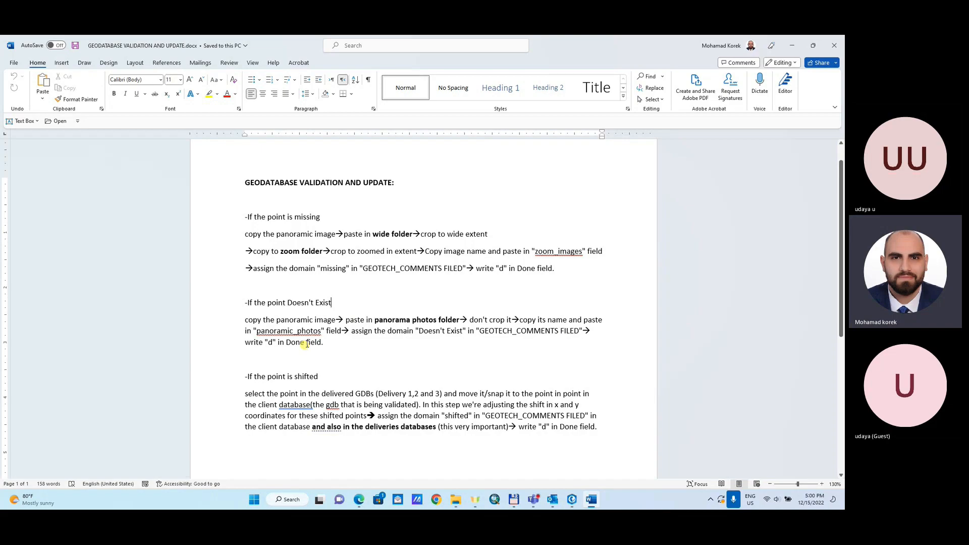
{"action": "left_click", "coordinate": [569, 500]}
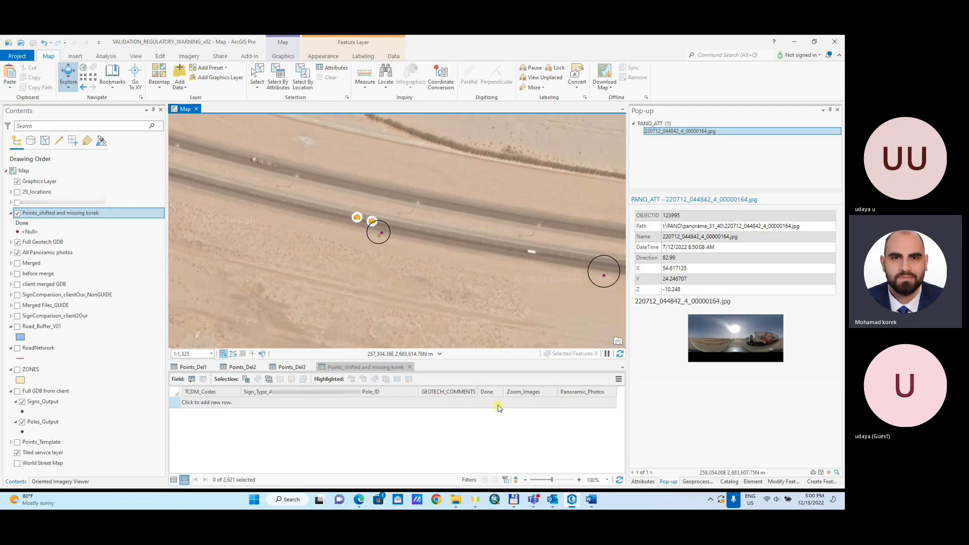
{"action": "left_click", "coordinate": [591, 499]}
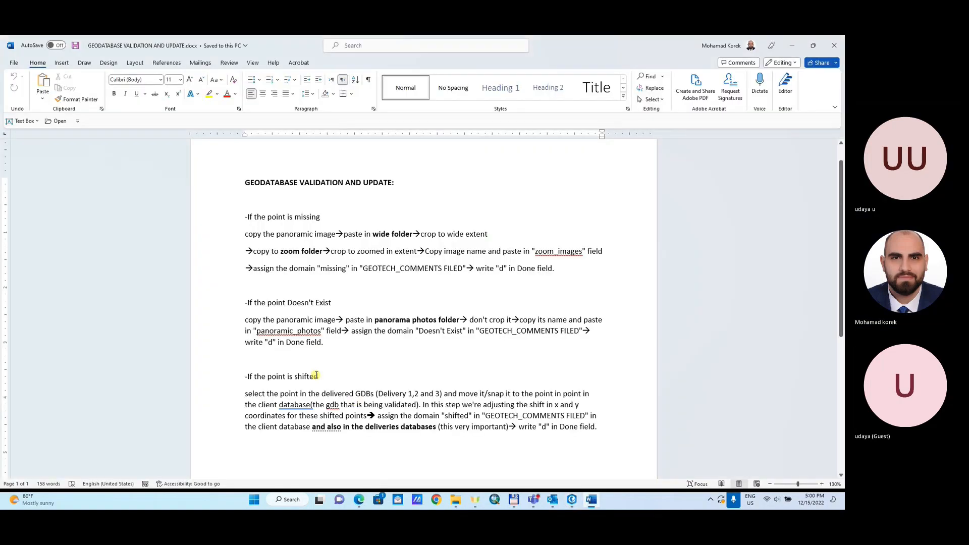
{"action": "scroll", "coordinate": [319, 376], "scroll_direction": "down", "scroll_amount": 2}
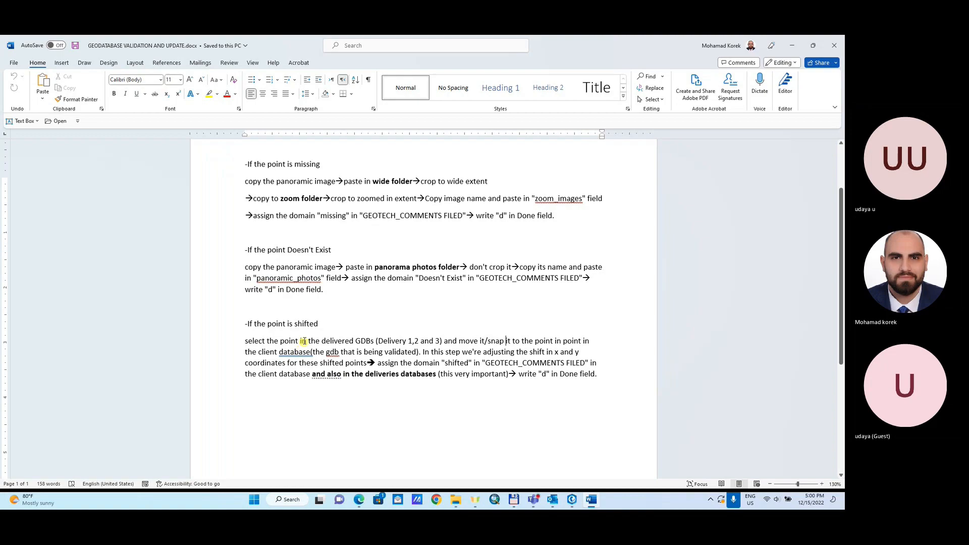
- Switch to ArcGIS Pro and rename the selected shifted-and-missing points layer as "client database"
{"action": "left_click", "coordinate": [572, 500]}
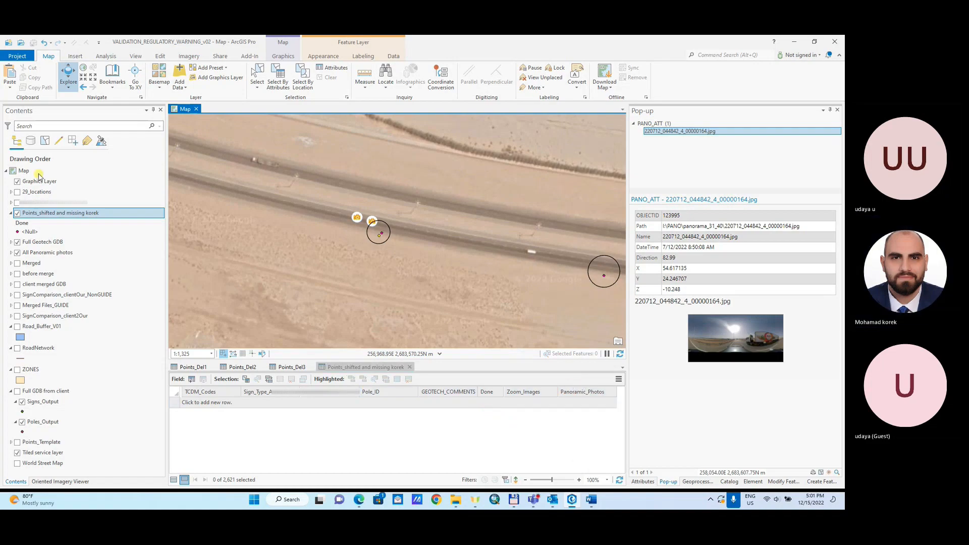
{"action": "left_click", "coordinate": [46, 214]}
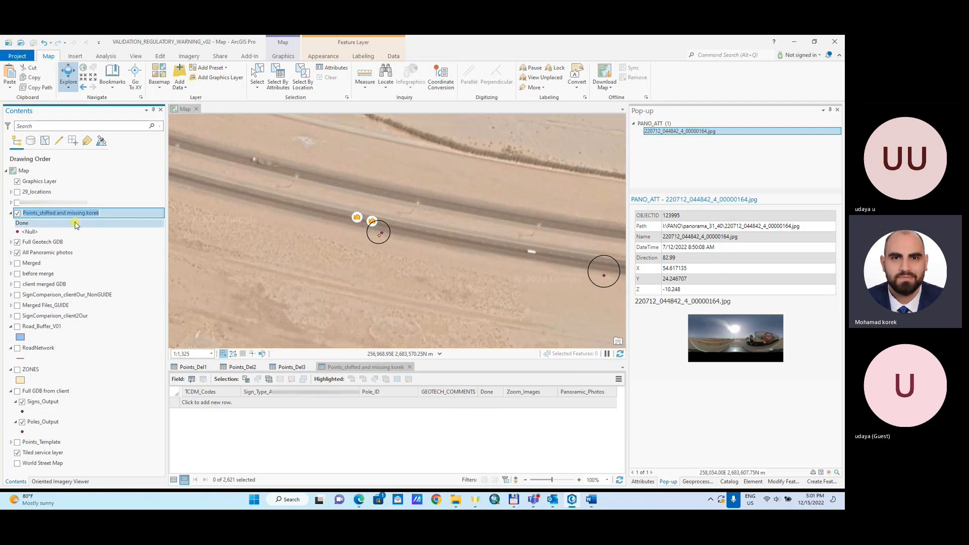
{"action": "type", "text": "client database"}
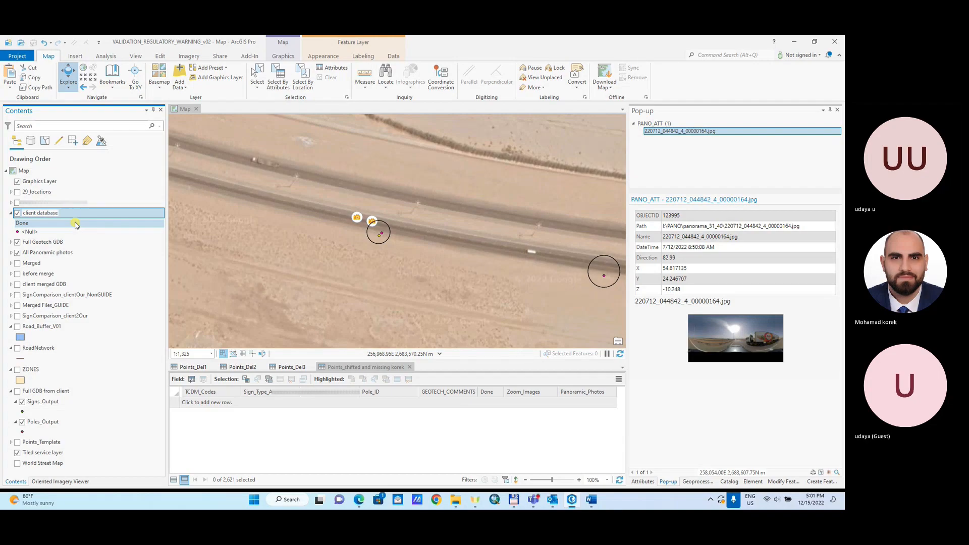
{"action": "key", "text": "Return"}
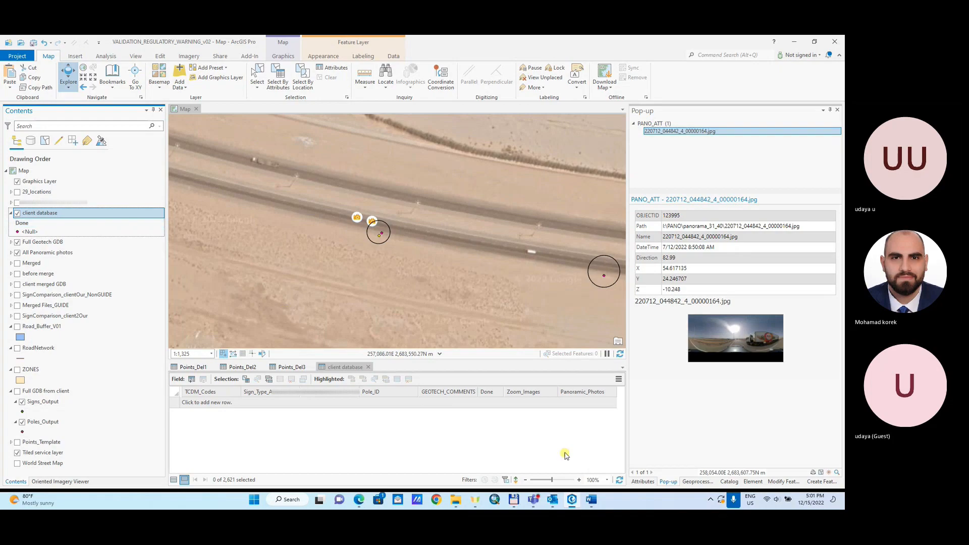
- Start the Move tool at the circled point pair, expand Full Geotech GDB, and toggle client database visibility to identify the delivered point
{"action": "left_click", "coordinate": [589, 501]}
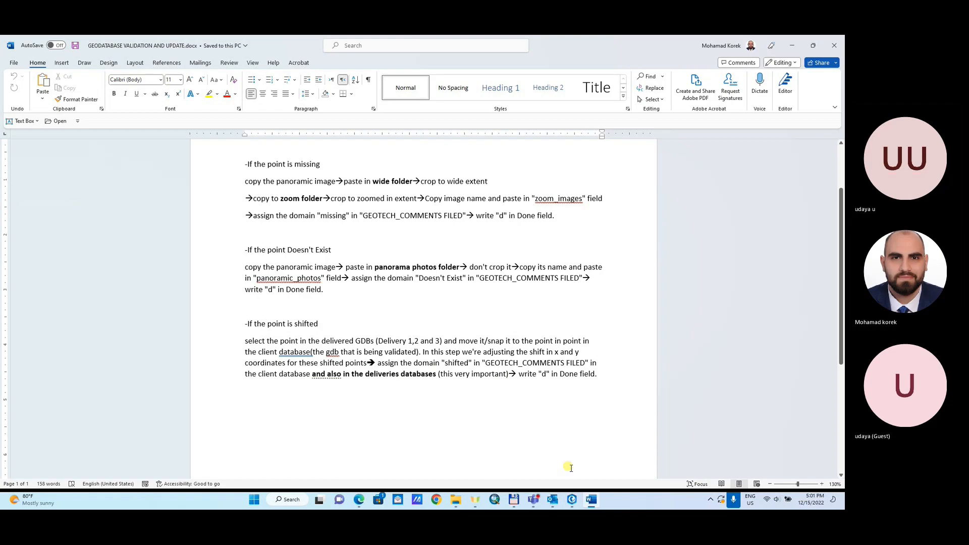
{"action": "left_click", "coordinate": [571, 499]}
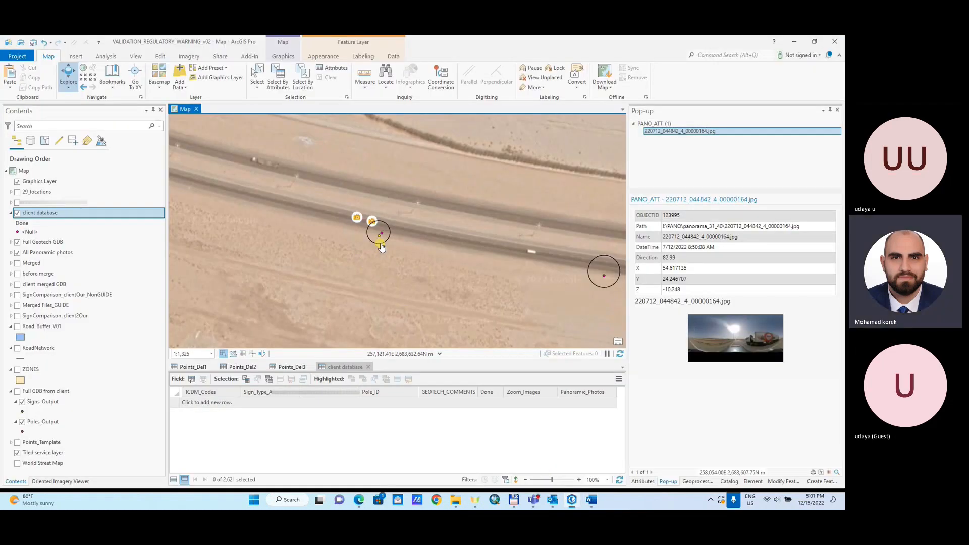
{"action": "scroll", "coordinate": [387, 246], "scroll_direction": "up", "scroll_amount": 2}
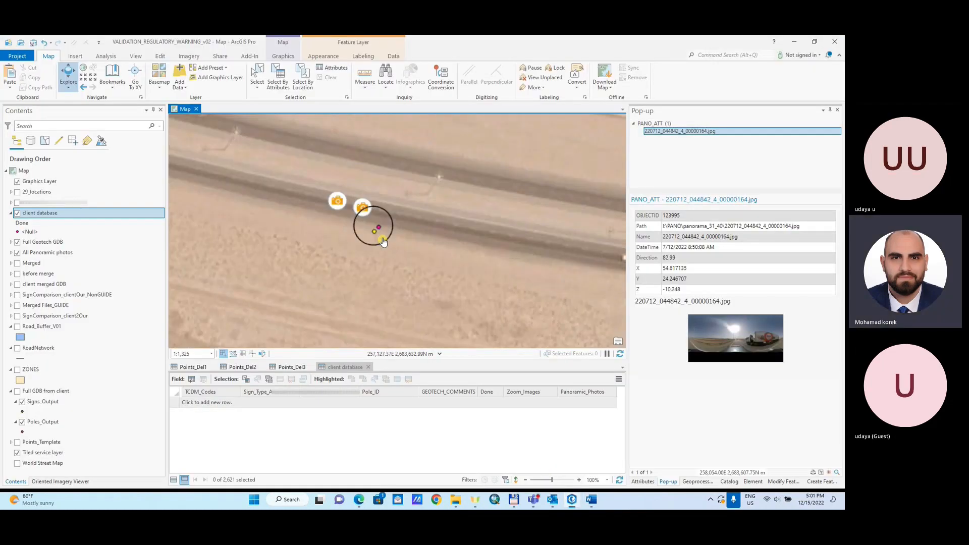
{"action": "scroll", "coordinate": [383, 242], "scroll_direction": "up", "scroll_amount": 2}
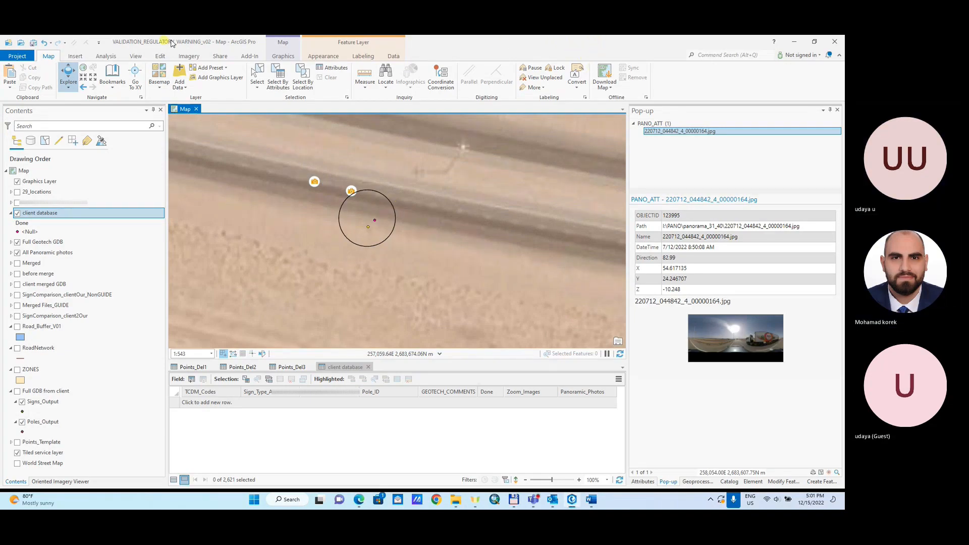
{"action": "left_click", "coordinate": [161, 56]}
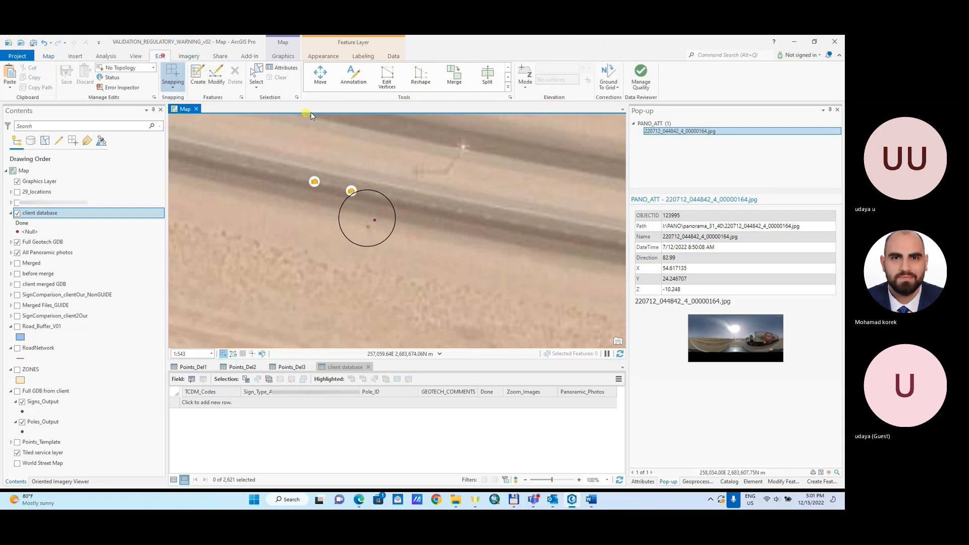
{"action": "left_click", "coordinate": [320, 75]}
{"action": "scroll", "coordinate": [366, 256], "scroll_direction": "up", "scroll_amount": 2}
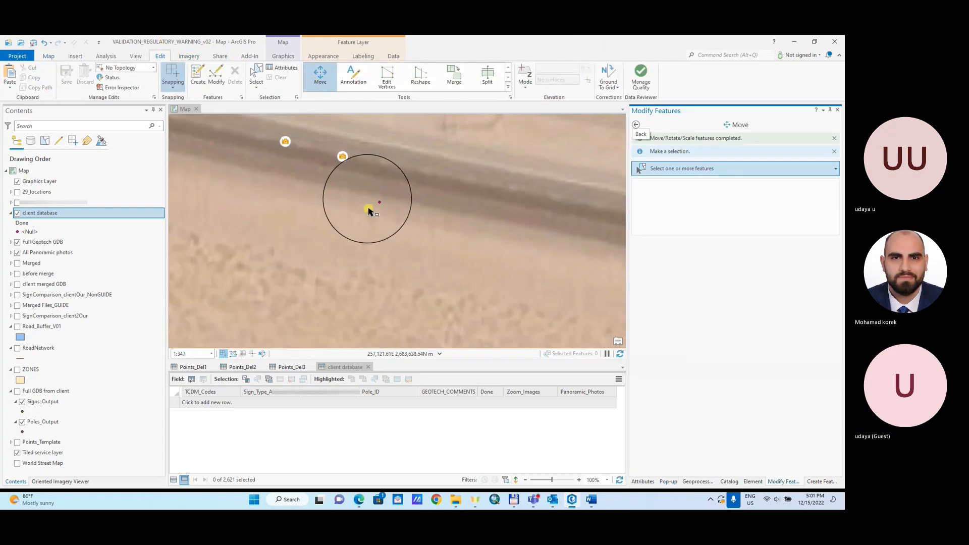
{"action": "left_click", "coordinate": [17, 214]}
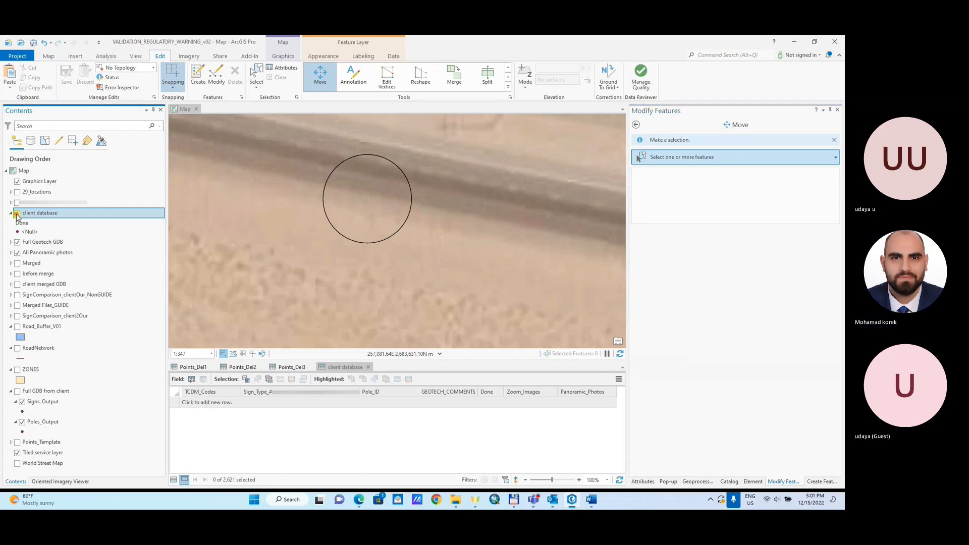
{"action": "left_click", "coordinate": [11, 242]}
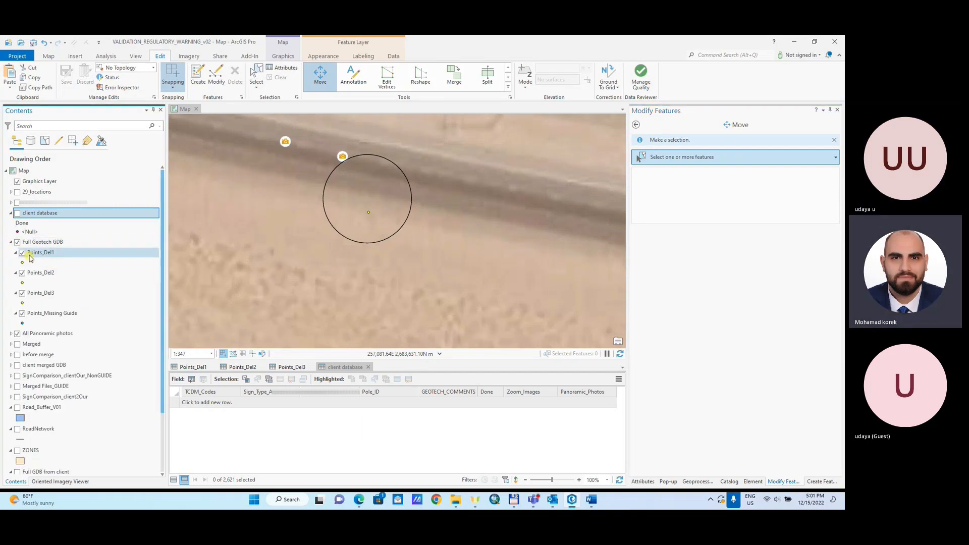
{"action": "left_click", "coordinate": [17, 243]}
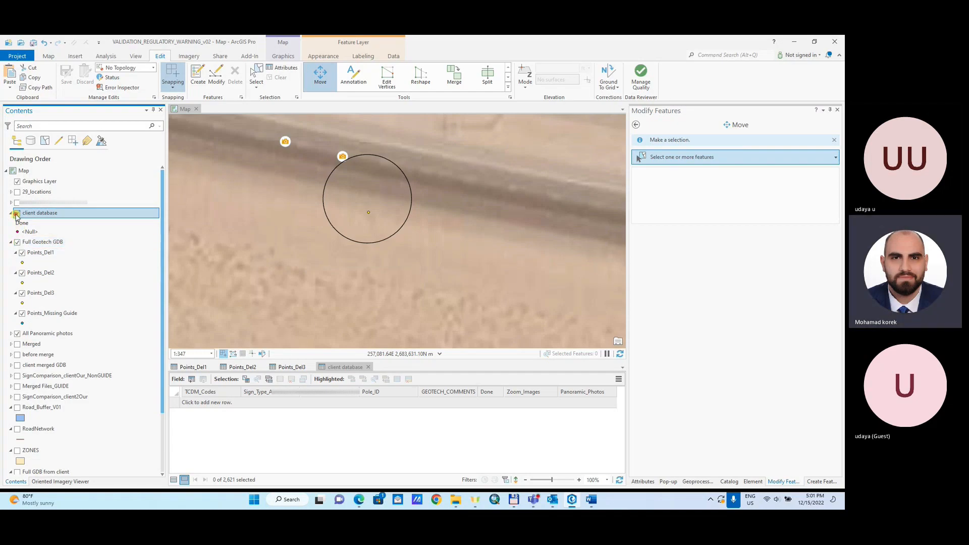
- Move the delivered Points_Del3 point so it snaps onto the client database point in the circle, and clear the selection
{"action": "left_click", "coordinate": [368, 212]}
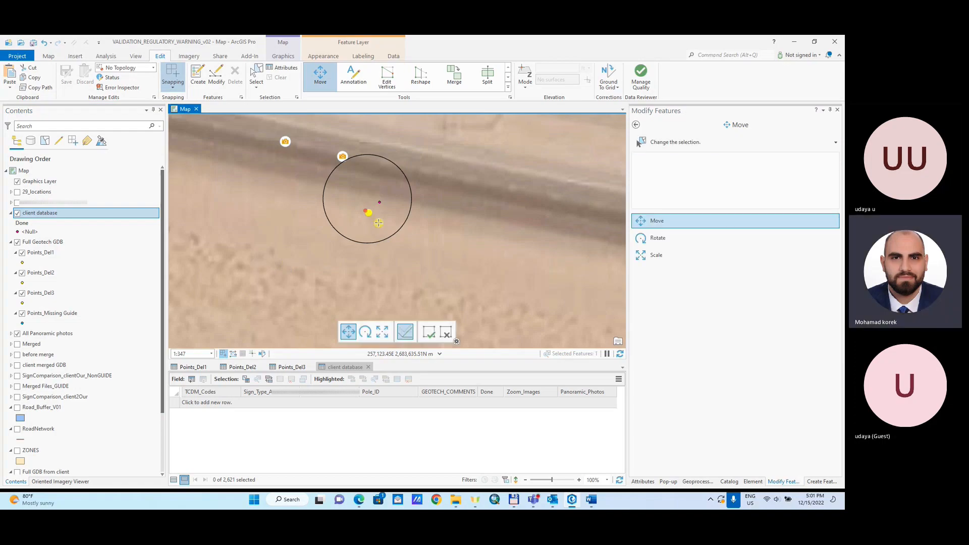
{"action": "left_click_drag", "start_coordinate": [370, 216], "coordinate": [380, 204]}
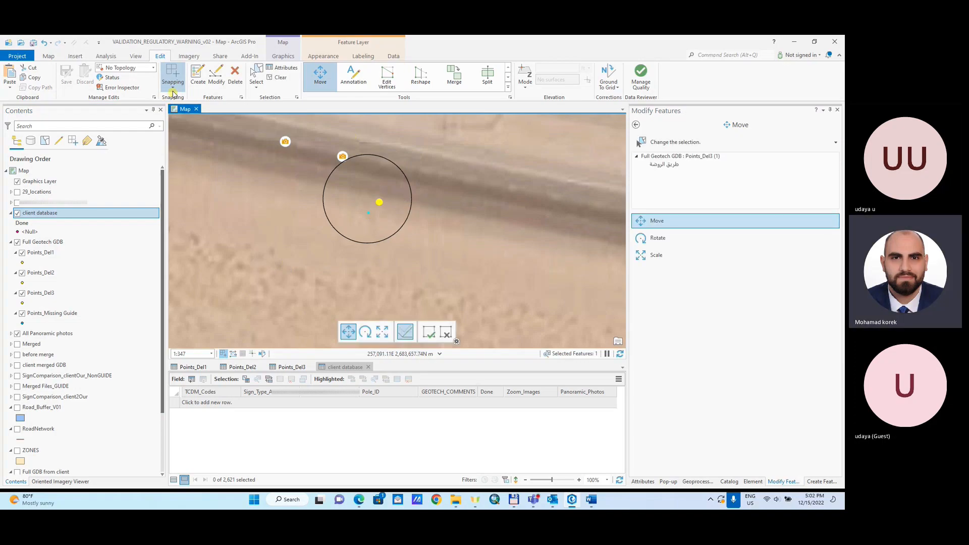
{"action": "left_click", "coordinate": [286, 80]}
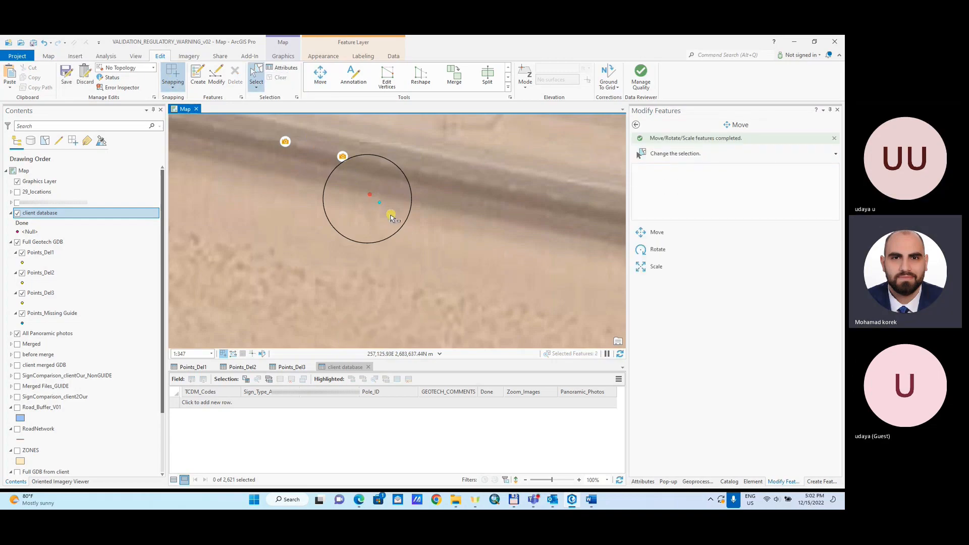
- Select the overlapping points and set GEOTECH_COMMENTS to Shifted for the client database point
{"action": "left_click", "coordinate": [391, 217]}
{"action": "left_click", "coordinate": [444, 403]}
{"action": "left_click", "coordinate": [446, 404]}
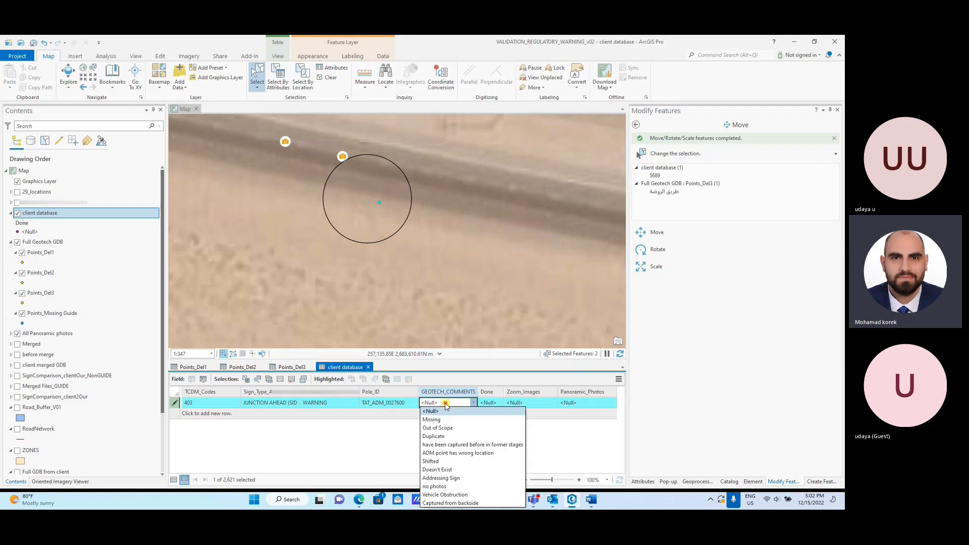
{"action": "left_click", "coordinate": [438, 460]}
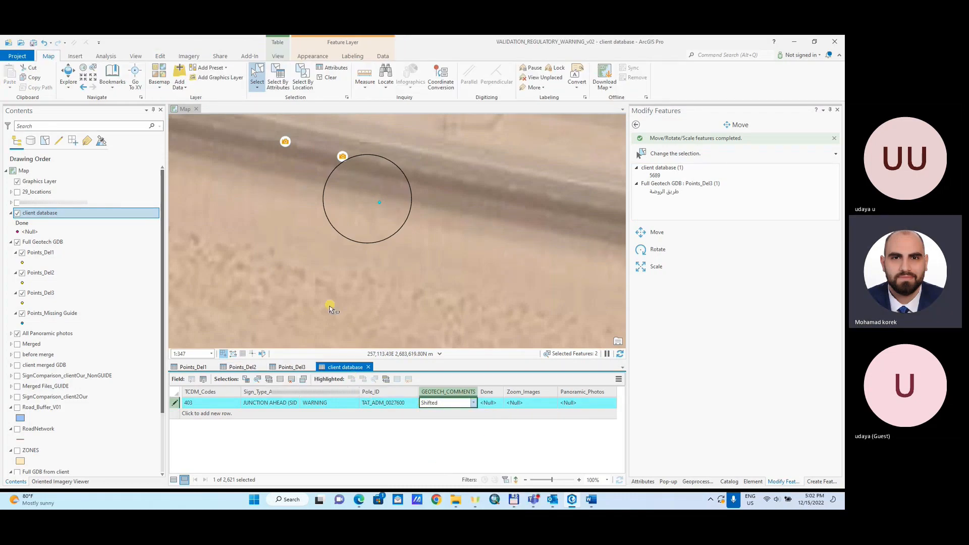
- Set the domain comment to Shifted for the selected delivered point in the Points_Del3 attribute table
{"action": "left_click", "coordinate": [294, 368]}
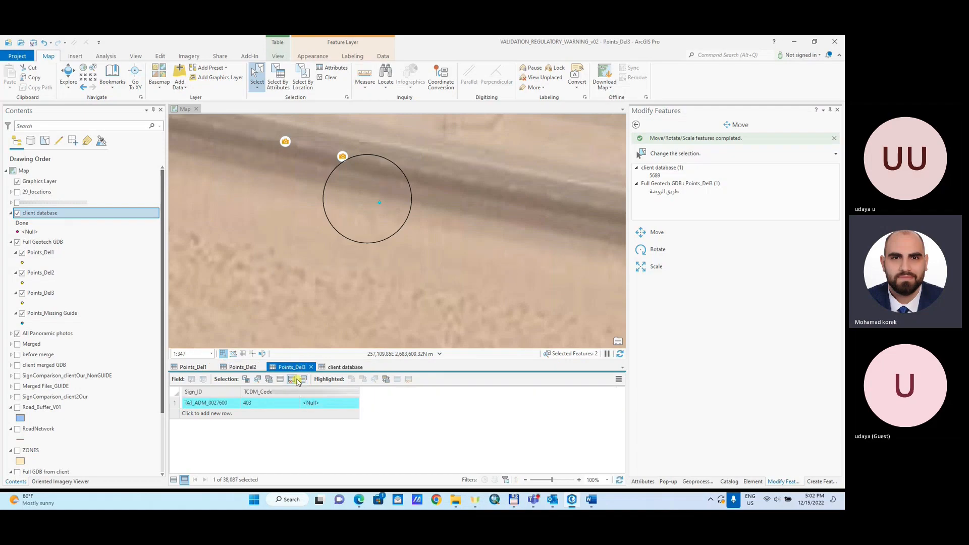
{"action": "left_click", "coordinate": [317, 400]}
{"action": "left_click", "coordinate": [317, 401]}
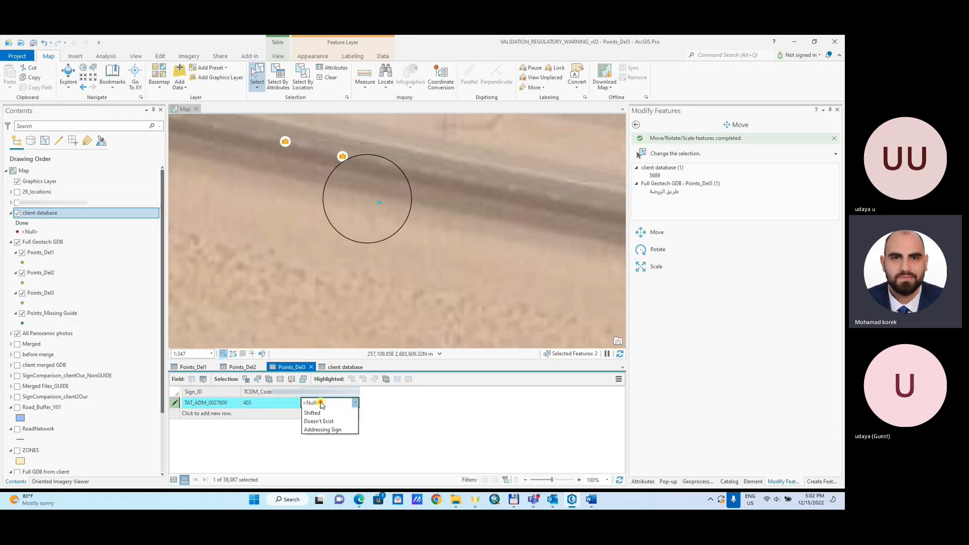
{"action": "left_click", "coordinate": [321, 428]}
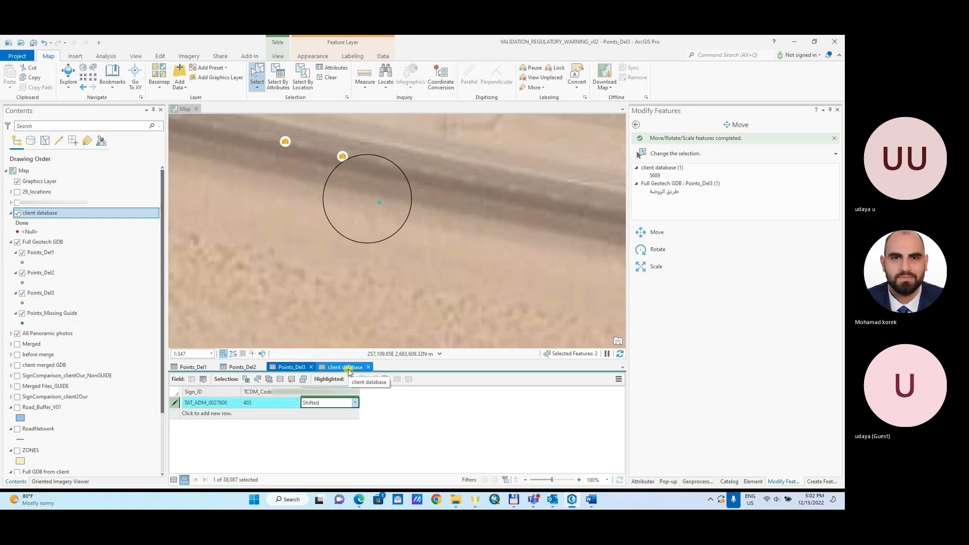
- Enter d in the Done field of the selected client database point, and clear the selection
{"action": "left_click", "coordinate": [348, 367]}
{"action": "left_click", "coordinate": [489, 402]}
{"action": "left_click", "coordinate": [488, 402]}
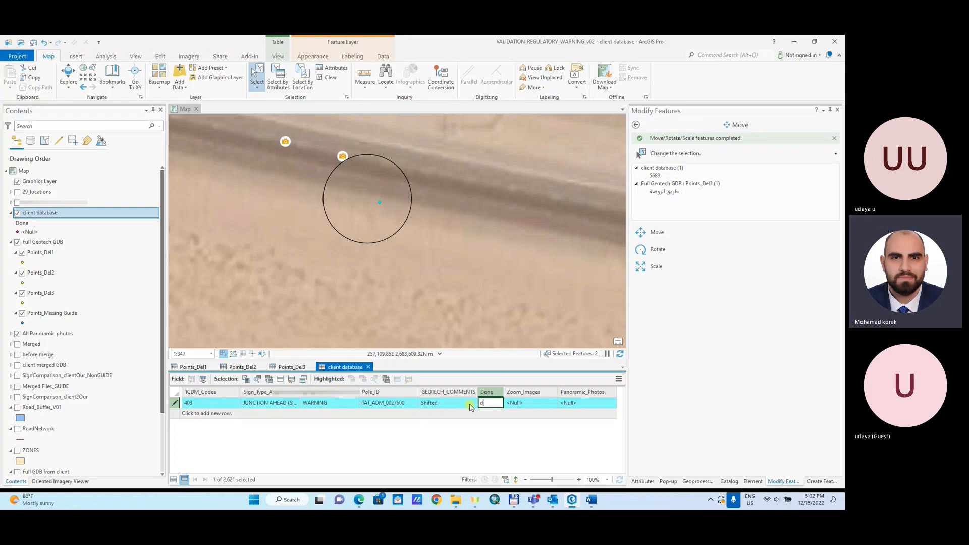
{"action": "key", "text": "Return"}
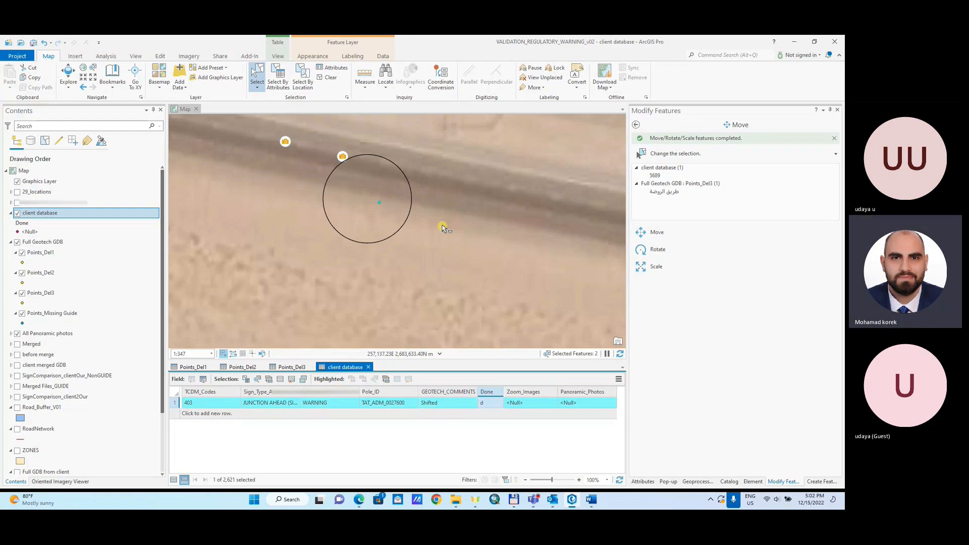
{"action": "left_click", "coordinate": [329, 78]}
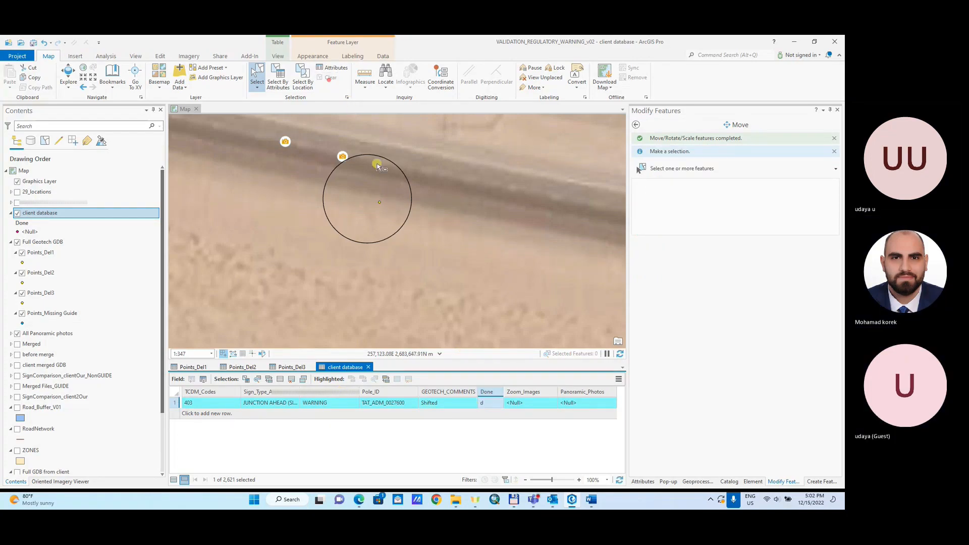
- Examine the circled locations along the road toward the junction to find the next client database point to validate
{"action": "scroll", "coordinate": [379, 167], "scroll_direction": "down", "scroll_amount": 2}
{"action": "scroll", "coordinate": [408, 166], "scroll_direction": "down", "scroll_amount": 3}
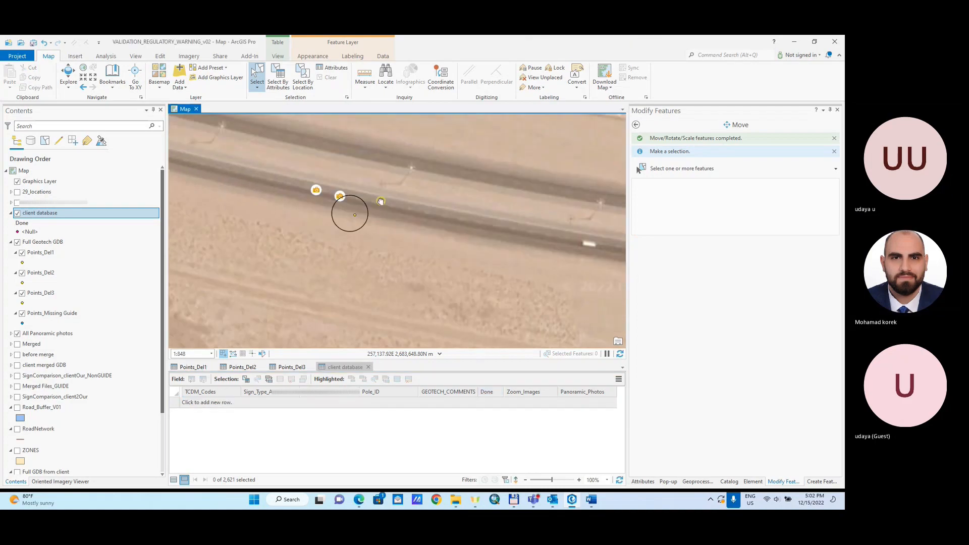
{"action": "scroll", "coordinate": [345, 196], "scroll_direction": "up", "scroll_amount": 1}
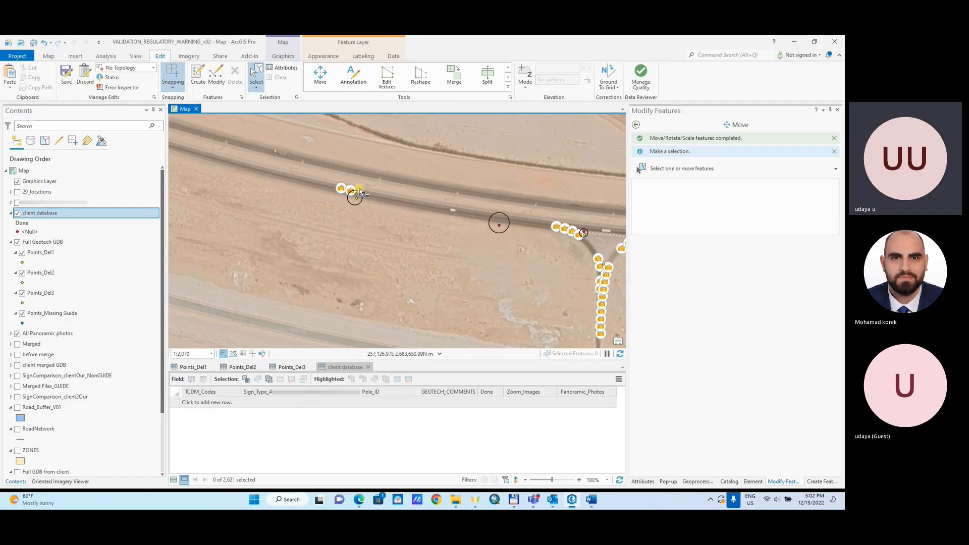
{"action": "left_click_drag", "start_coordinate": [463, 206], "coordinate": [364, 214]}
{"action": "scroll", "coordinate": [409, 232], "scroll_direction": "up", "scroll_amount": 1}
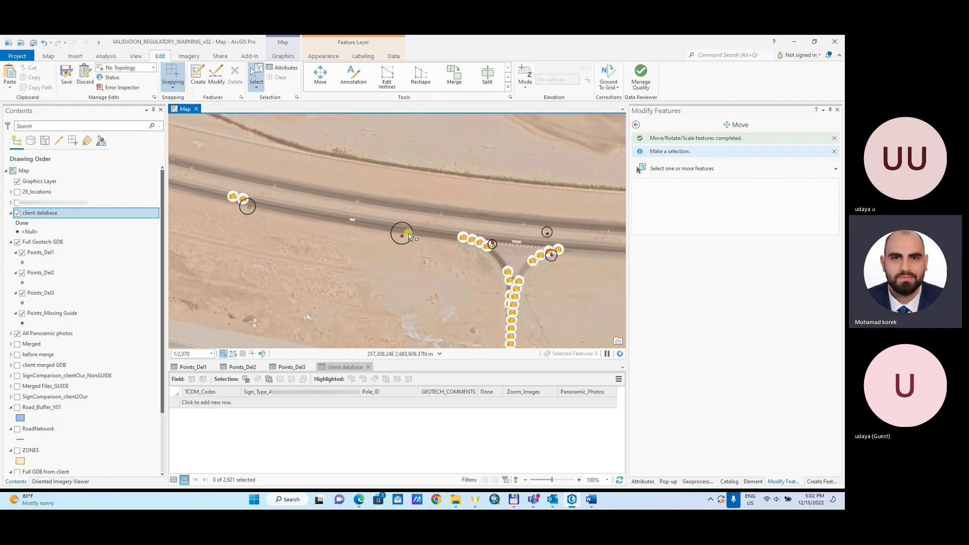
{"action": "scroll", "coordinate": [411, 234], "scroll_direction": "down", "scroll_amount": 1}
{"action": "scroll", "coordinate": [283, 214], "scroll_direction": "down", "scroll_amount": 1}
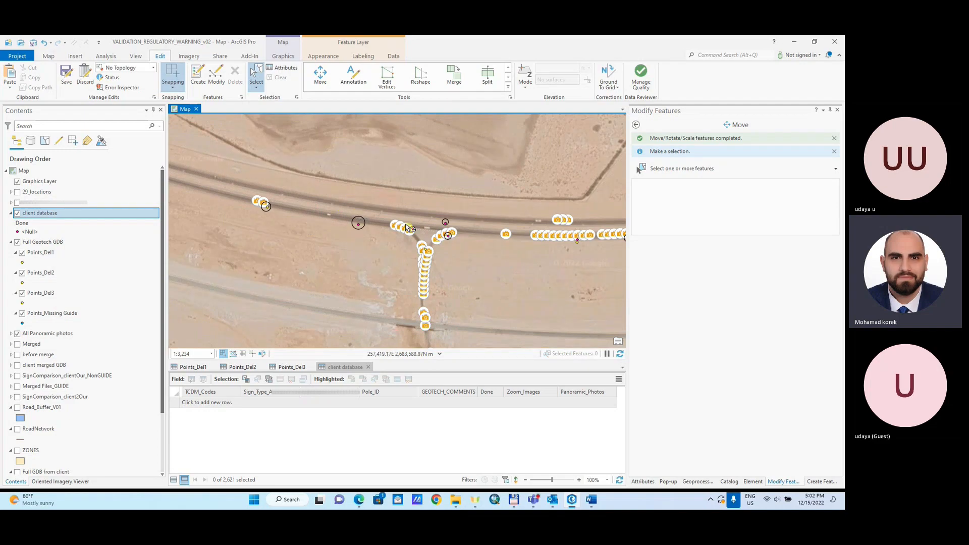
{"action": "scroll", "coordinate": [352, 230], "scroll_direction": "up", "scroll_amount": 1}
{"action": "scroll", "coordinate": [374, 217], "scroll_direction": "up", "scroll_amount": 1}
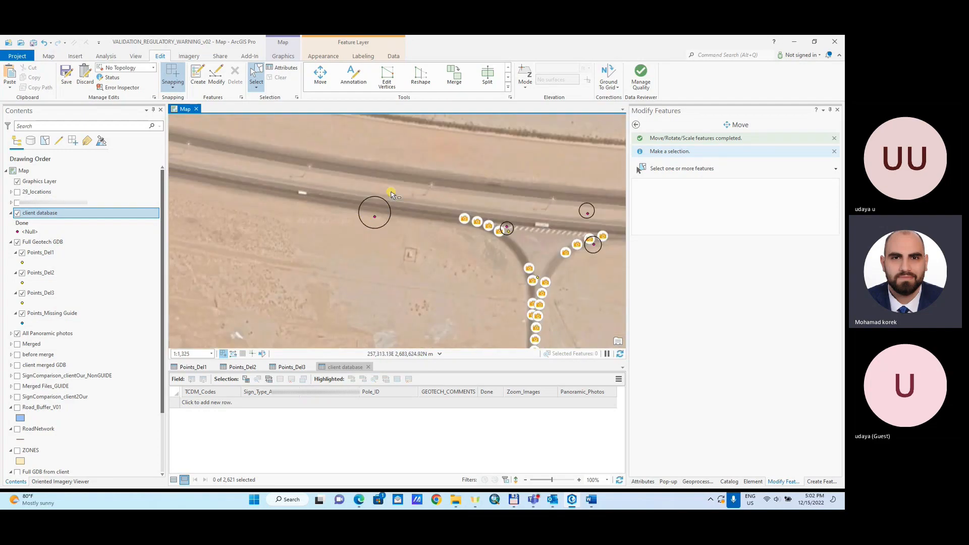
{"action": "left_click_drag", "start_coordinate": [392, 195], "coordinate": [406, 213]}
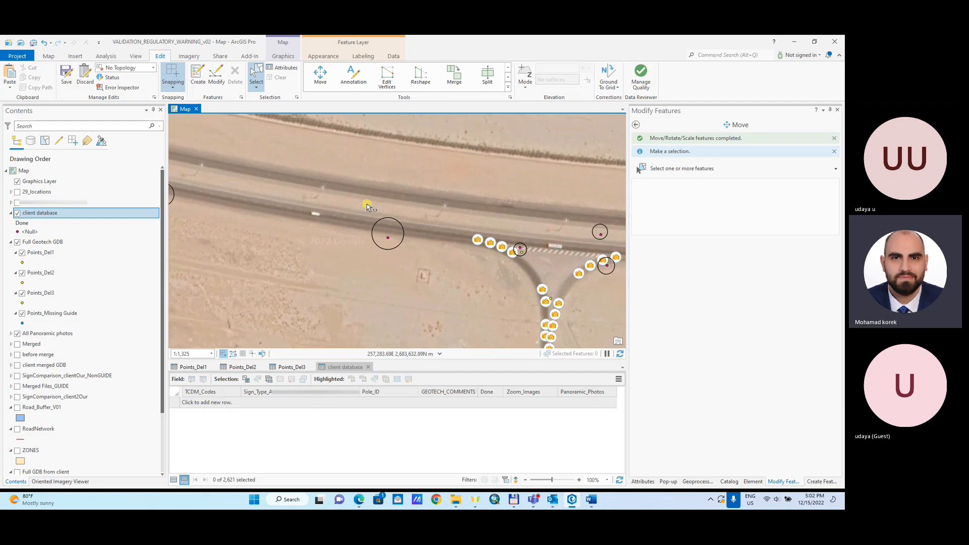
{"action": "scroll", "coordinate": [394, 230], "scroll_direction": "up", "scroll_amount": 1}
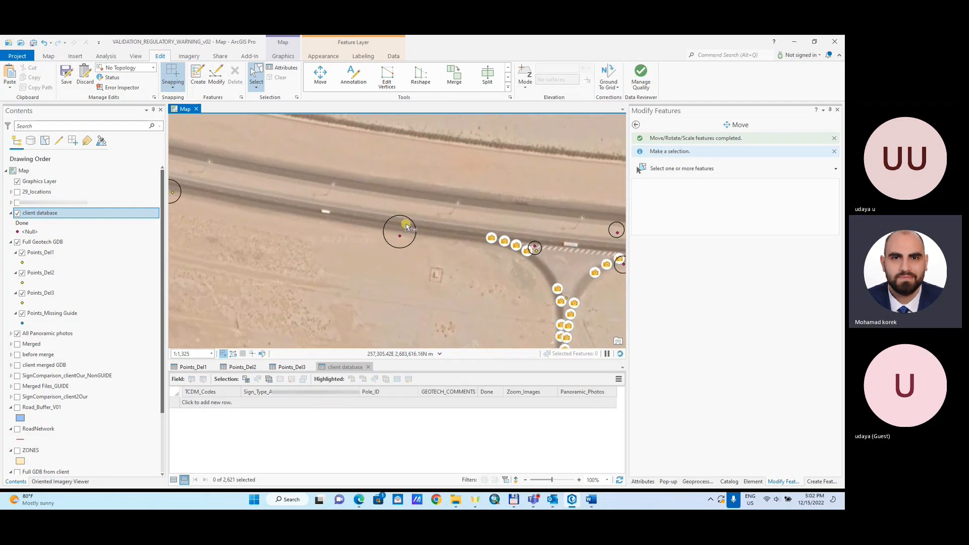
{"action": "left_click", "coordinate": [48, 56]}
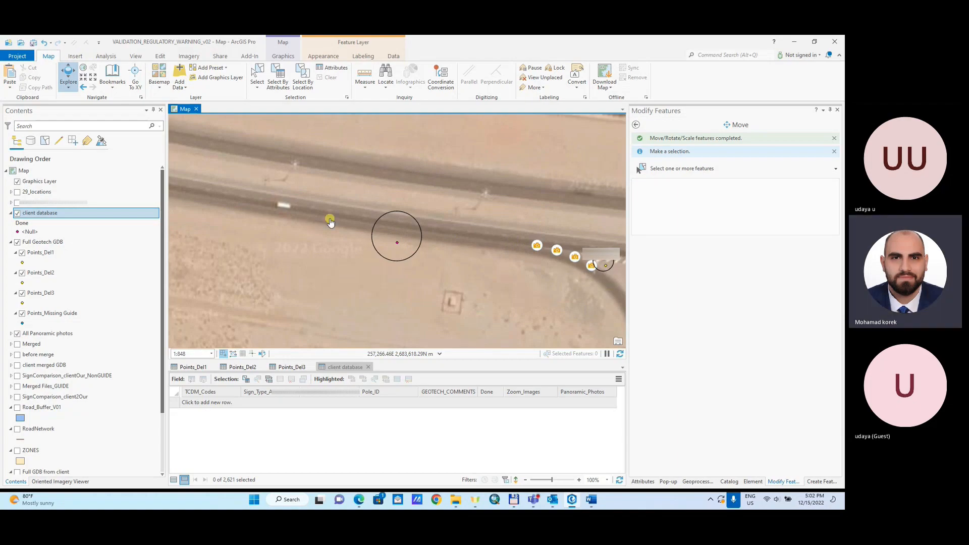
- Open the domains of the client database layer and widen the coded-value list for GEOTECH_COMMENTS to read its descriptions
{"action": "right_click", "coordinate": [61, 217]}
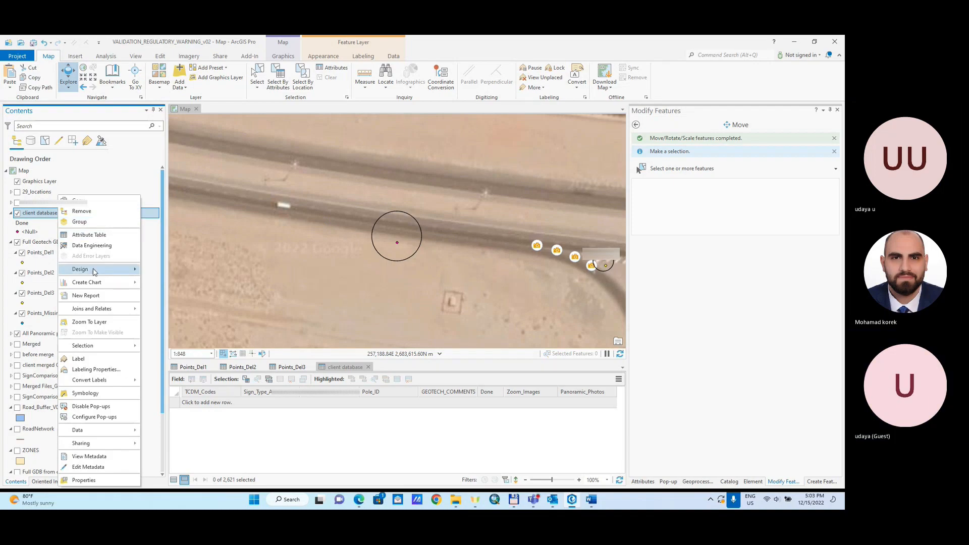
{"action": "mouse_move", "coordinate": [117, 272]}
{"action": "left_click", "coordinate": [165, 271]}
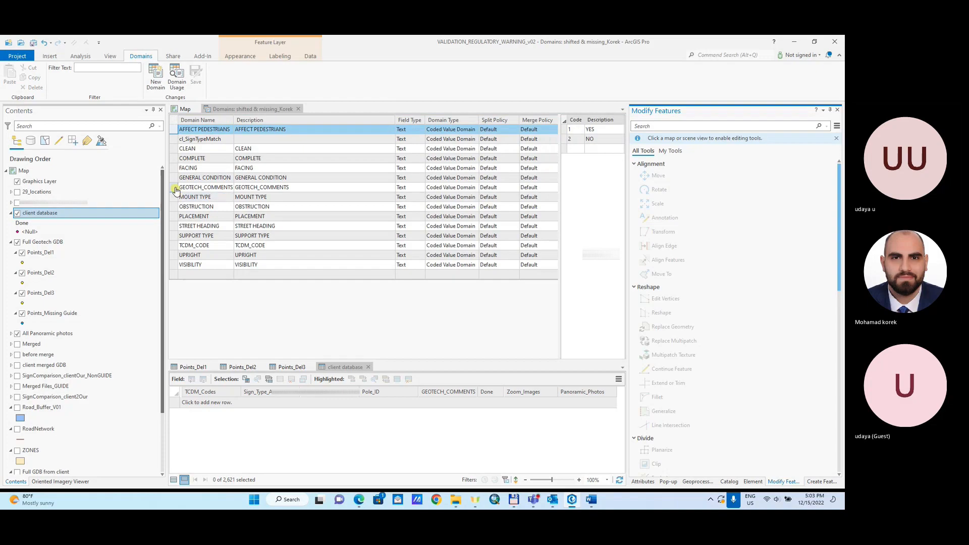
{"action": "left_click", "coordinate": [176, 187]}
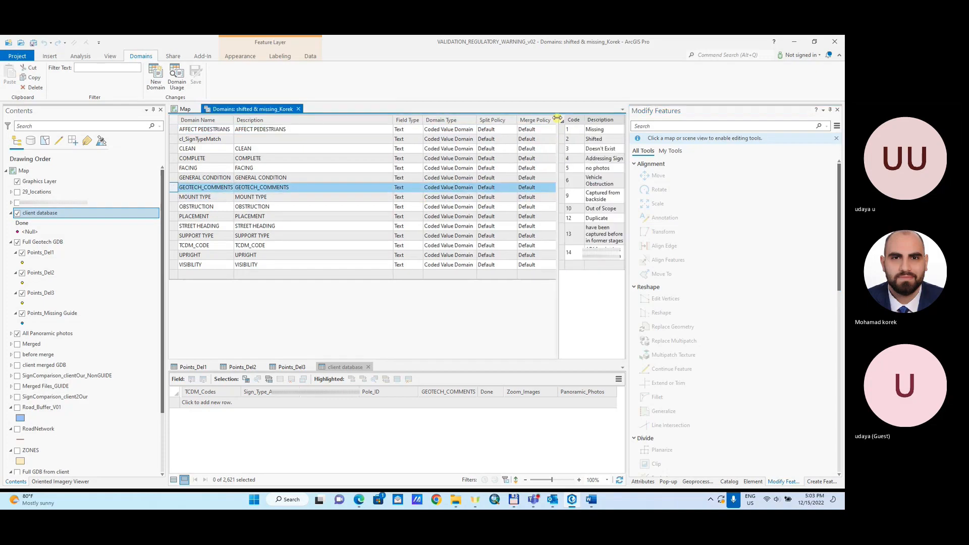
{"action": "left_click_drag", "start_coordinate": [556, 118], "coordinate": [441, 151]}
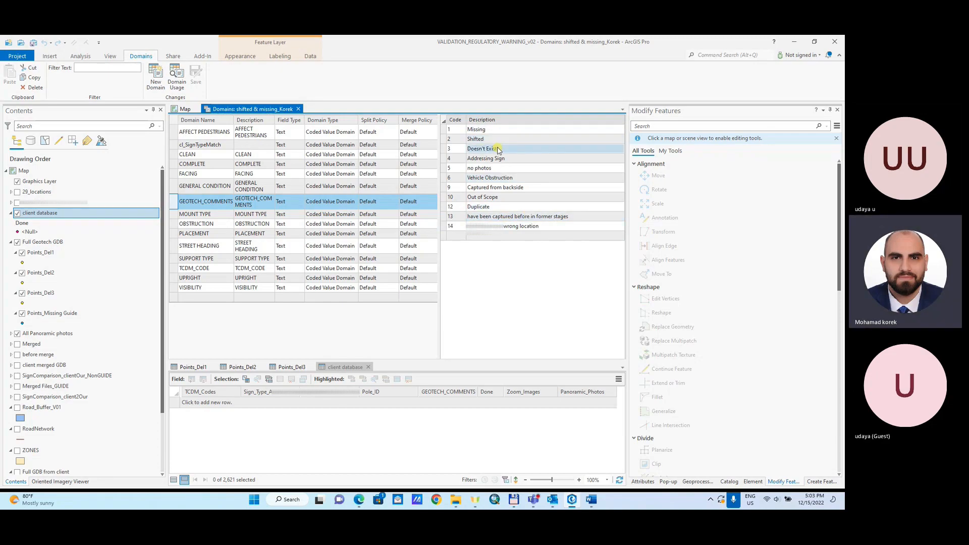
- Check the validation instructions in Word, return to ArcGIS Pro, and compare the GEOTECH_COMMENTS domain values with the circled map point
{"action": "left_click", "coordinate": [592, 500]}
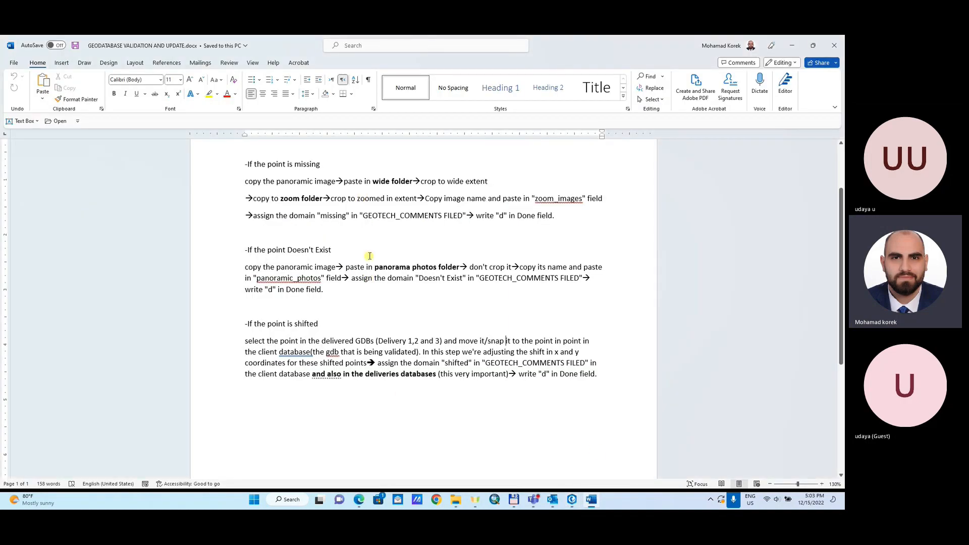
{"action": "left_click", "coordinate": [791, 45]}
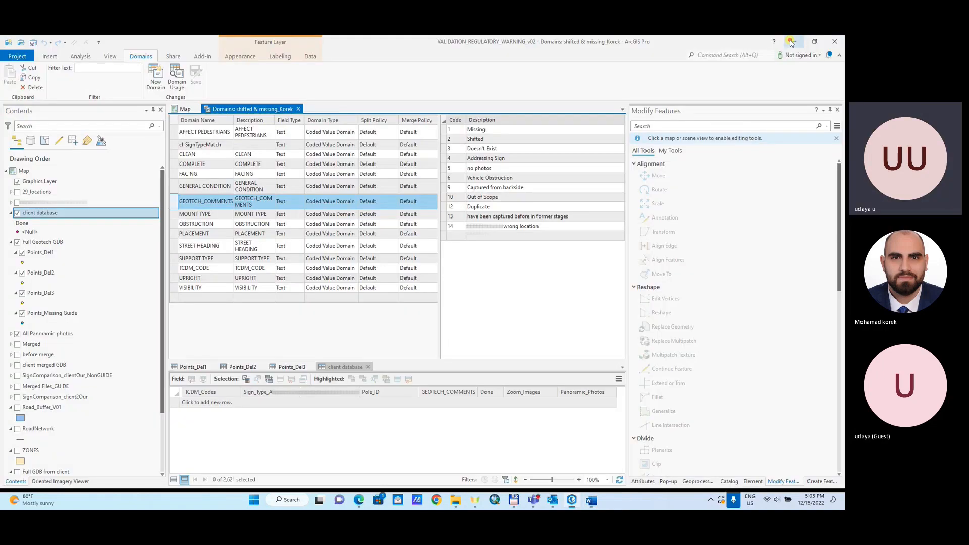
{"action": "left_click", "coordinate": [186, 109]}
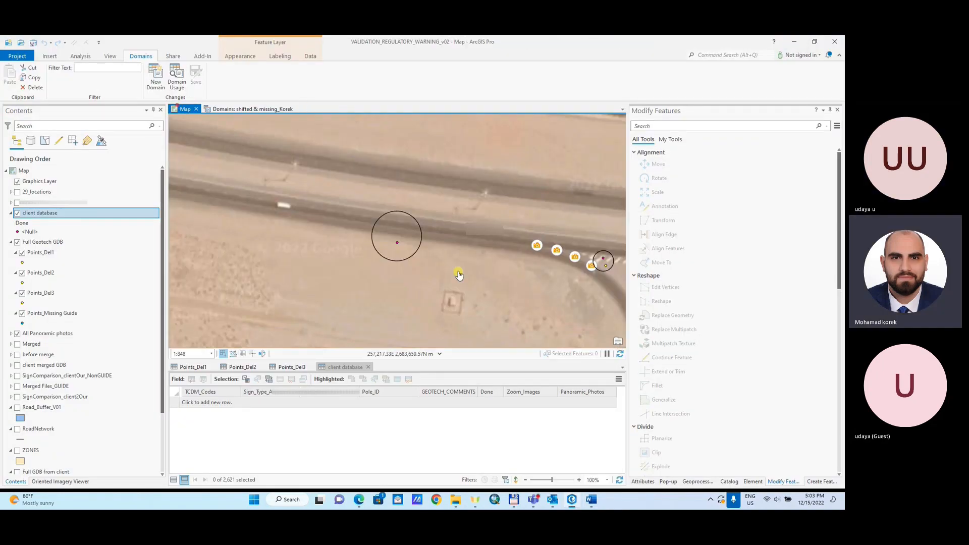
{"action": "left_click", "coordinate": [234, 109]}
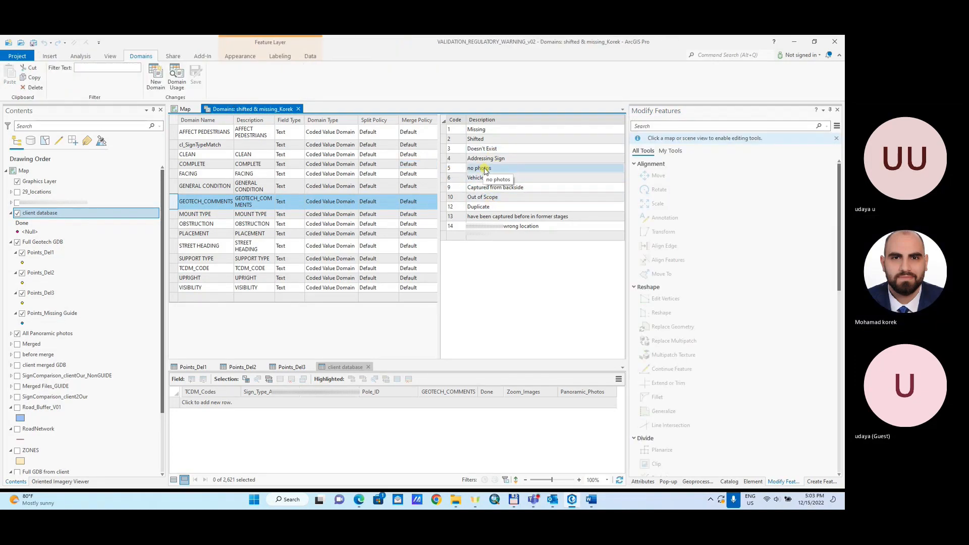
{"action": "left_click", "coordinate": [185, 109]}
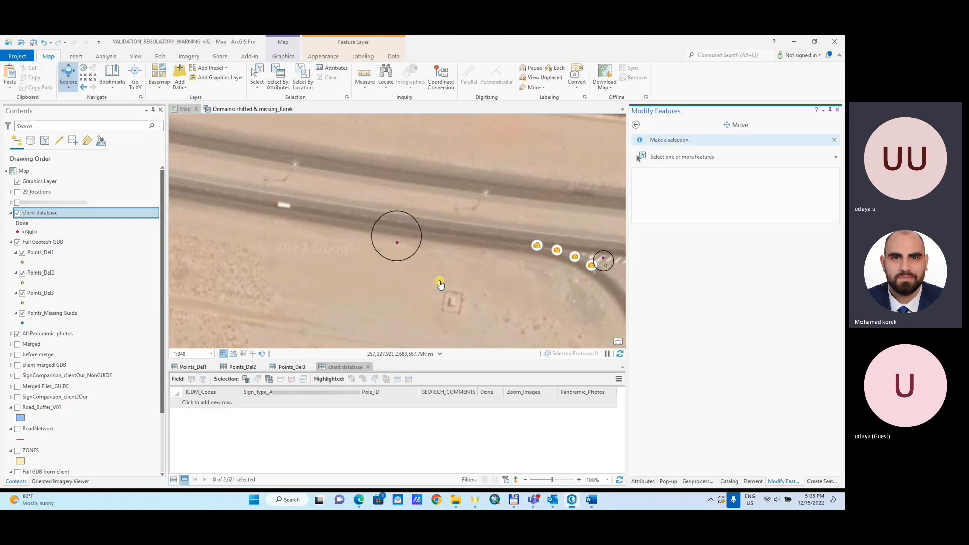
- Select the lone circled client database point, set GEOTECH_COMMENTS to no photos and Done to d, and clear the selection
{"action": "left_click", "coordinate": [257, 75]}
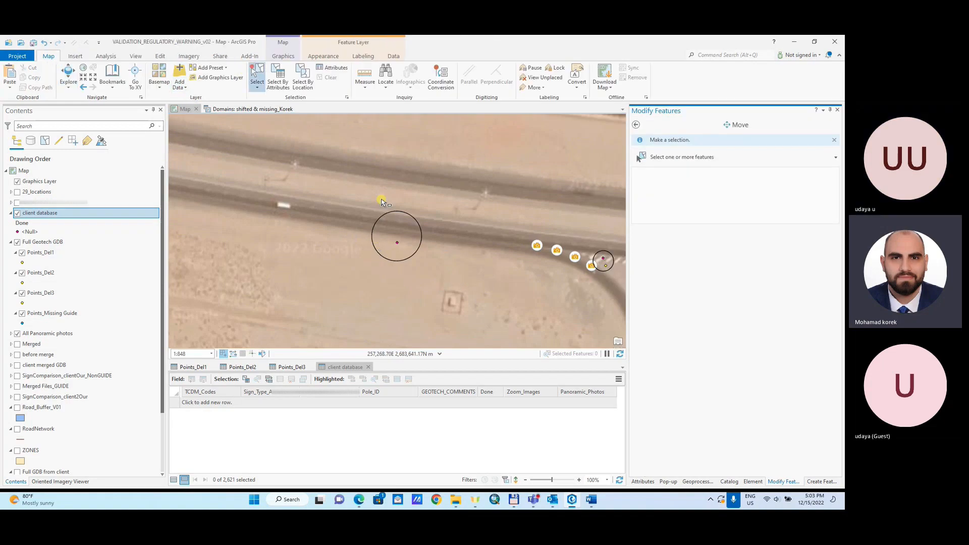
{"action": "left_click", "coordinate": [399, 233]}
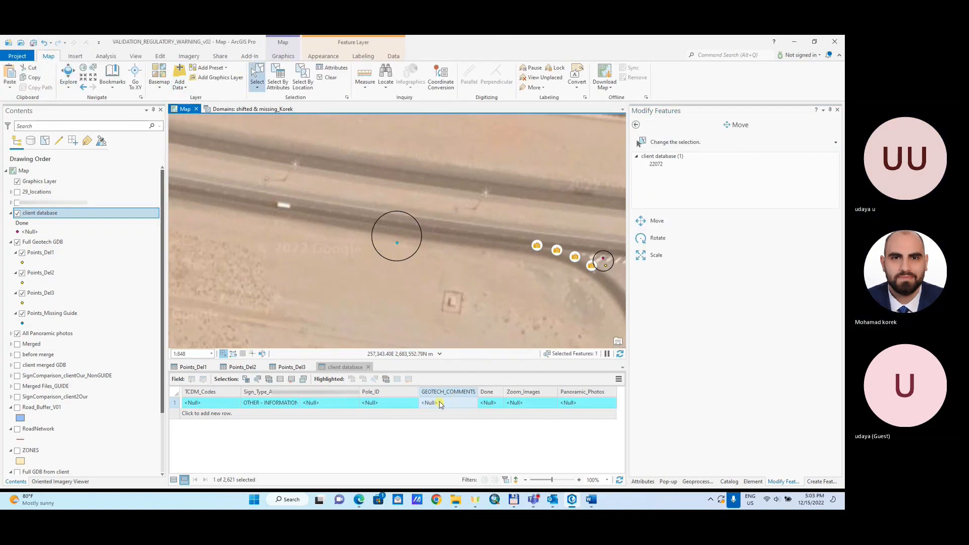
{"action": "left_click", "coordinate": [432, 404]}
{"action": "left_click", "coordinate": [432, 404]}
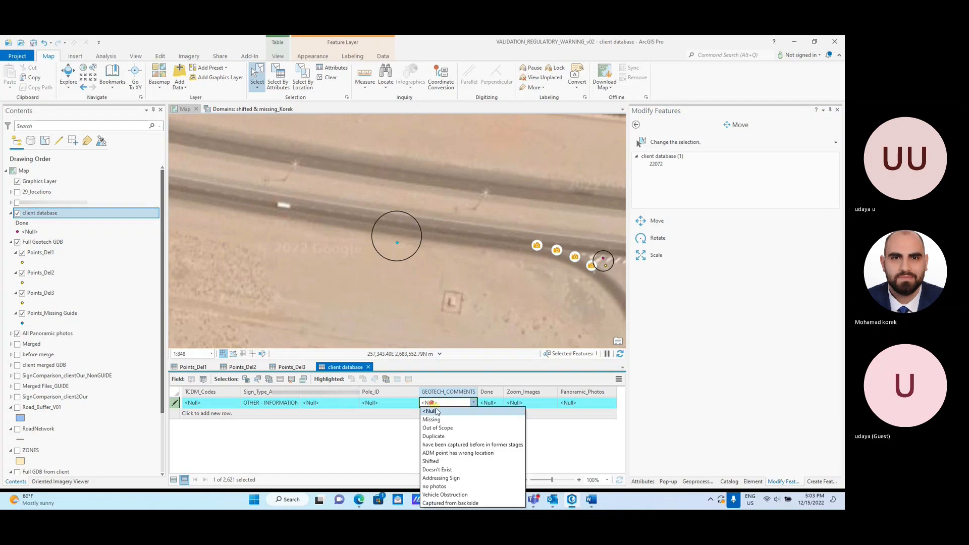
{"action": "left_click", "coordinate": [443, 486]}
{"action": "left_click", "coordinate": [489, 402]}
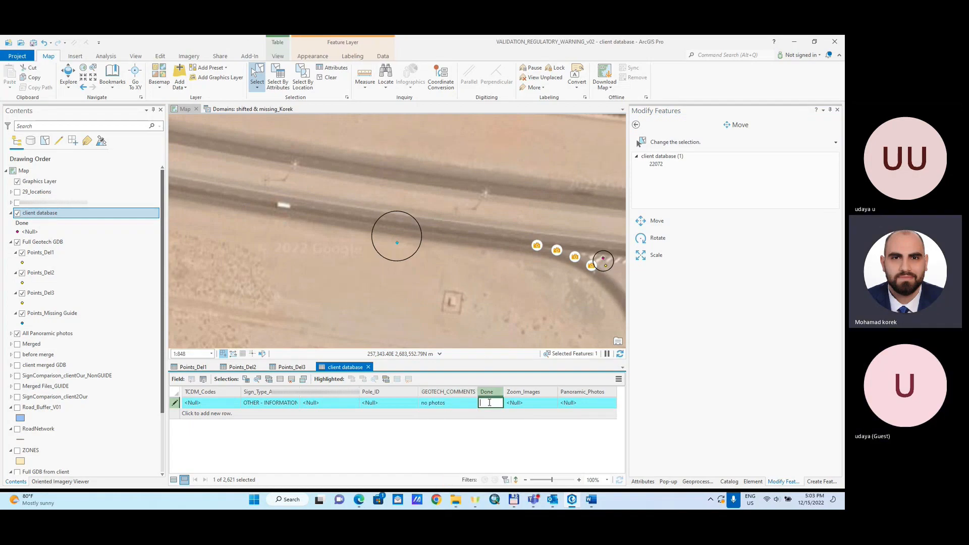
{"action": "type", "text": "d"}
{"action": "key", "text": "Return"}
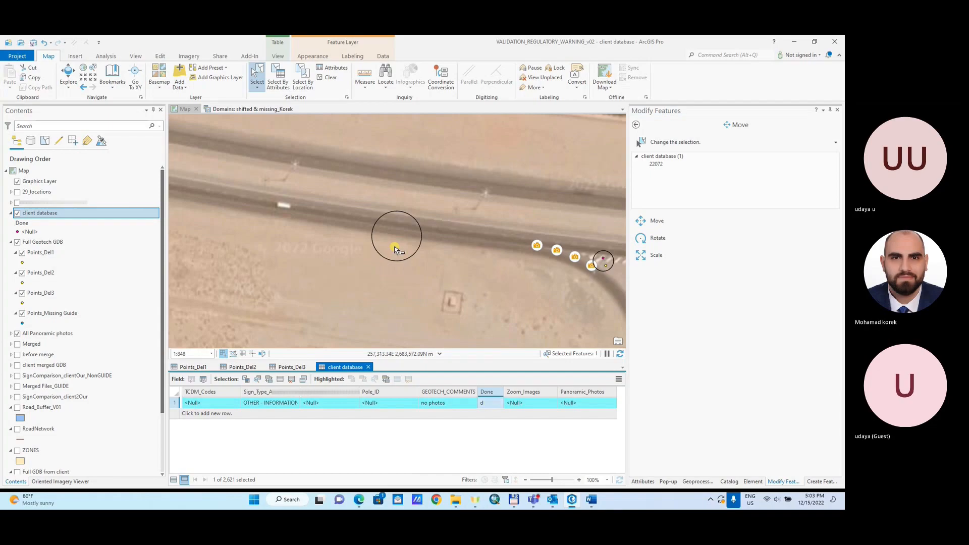
{"action": "left_click", "coordinate": [329, 78]}
- Inspect the pop-ups of the delivered and client database points in the circle at the road junction to compare their attributes
{"action": "scroll", "coordinate": [341, 188], "scroll_direction": "down", "scroll_amount": 2}
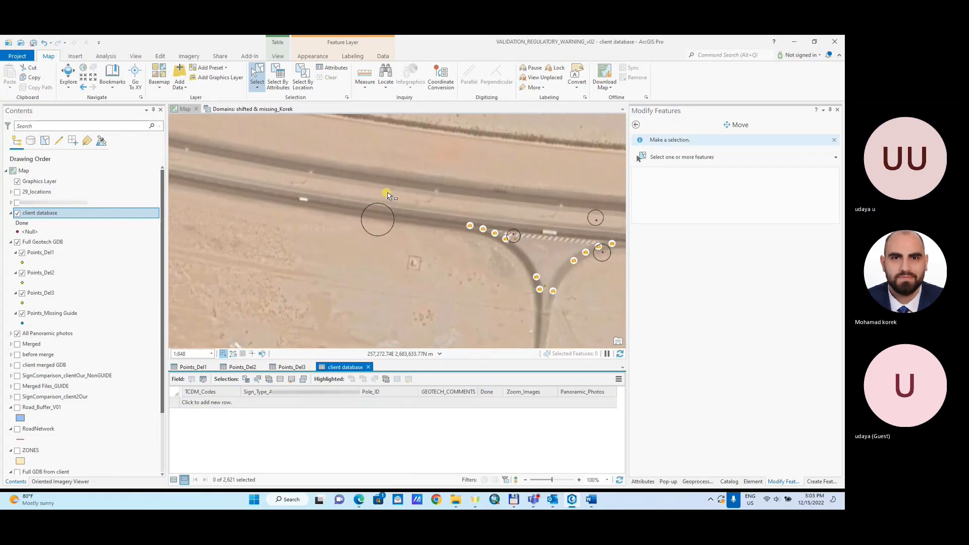
{"action": "left_click_drag", "start_coordinate": [453, 212], "coordinate": [361, 171]}
{"action": "scroll", "coordinate": [420, 195], "scroll_direction": "up", "scroll_amount": 4}
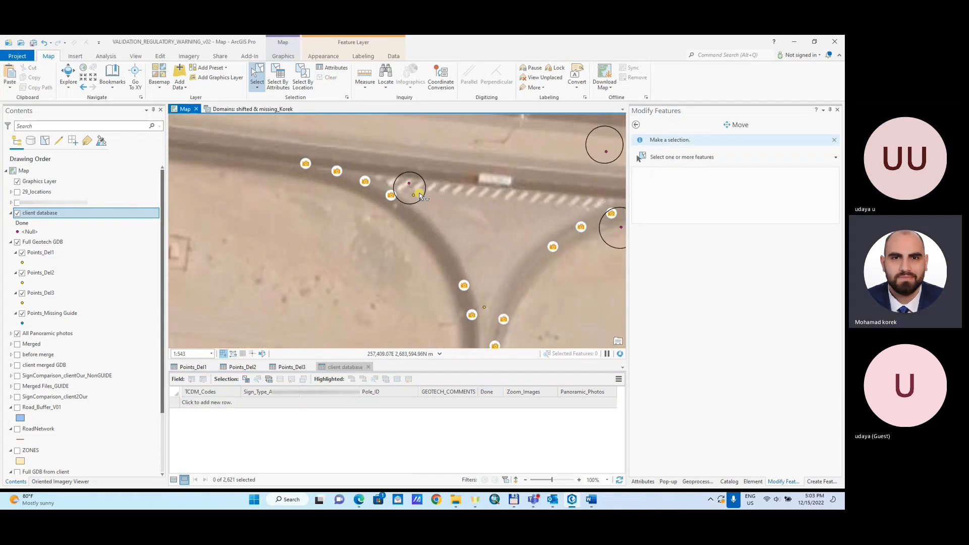
{"action": "scroll", "coordinate": [422, 195], "scroll_direction": "up", "scroll_amount": 2}
{"action": "key", "text": "Escape"}
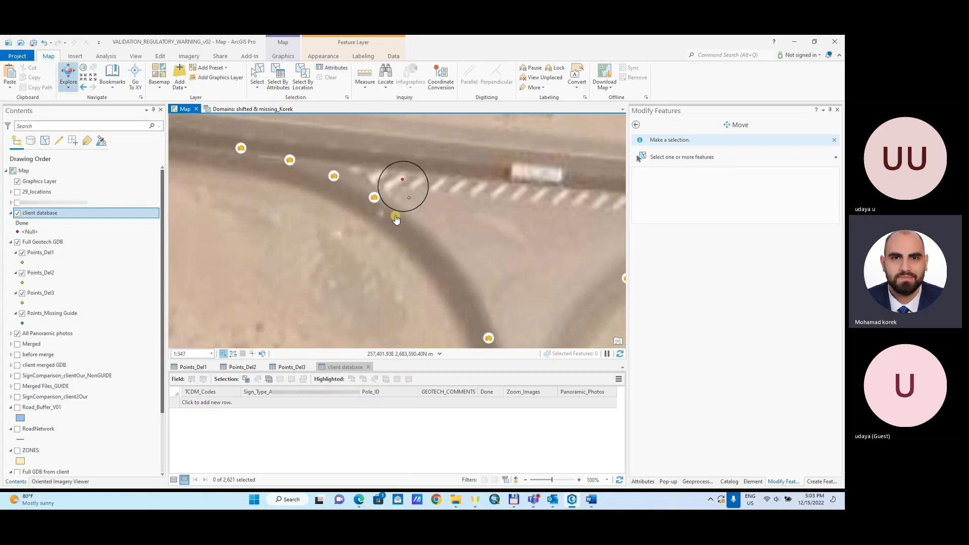
{"action": "left_click", "coordinate": [405, 186]}
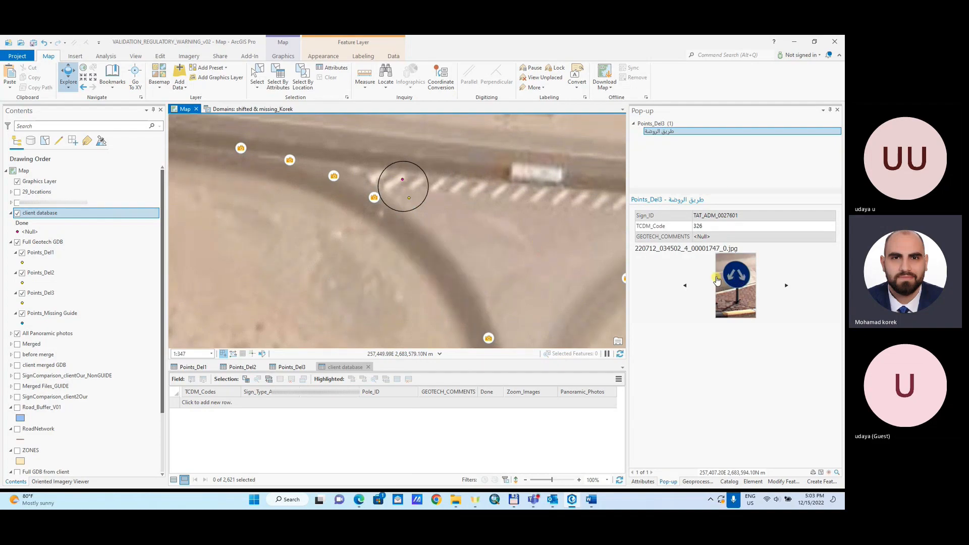
{"action": "left_click", "coordinate": [405, 185]}
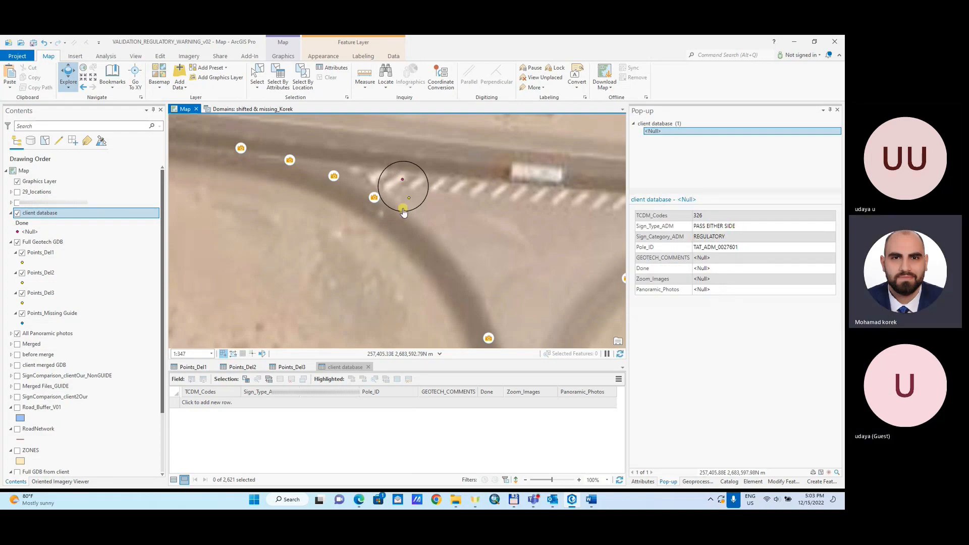
- Move the Points_Del3 point in the circle onto the client database point above it and clear the selection
{"action": "left_click", "coordinate": [160, 56]}
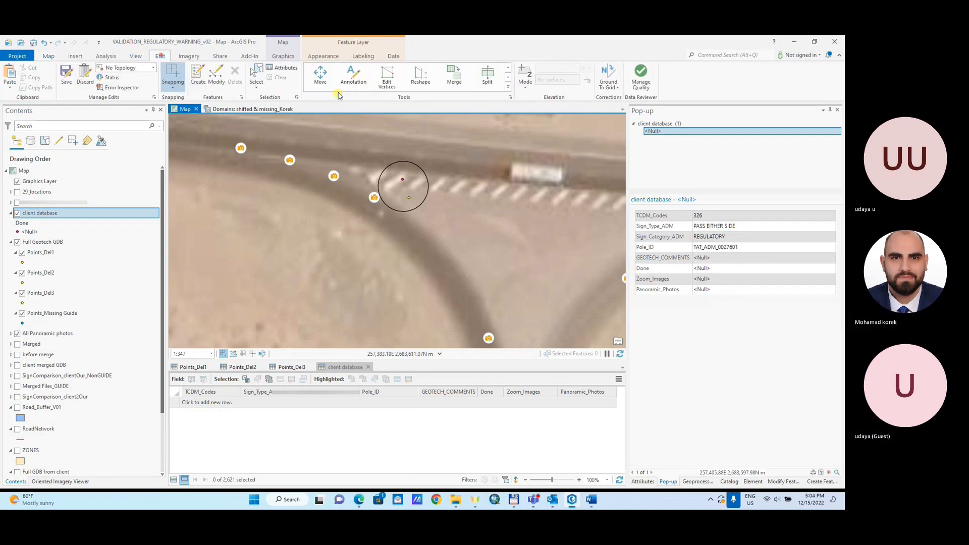
{"action": "left_click", "coordinate": [320, 76]}
{"action": "left_click", "coordinate": [409, 197]}
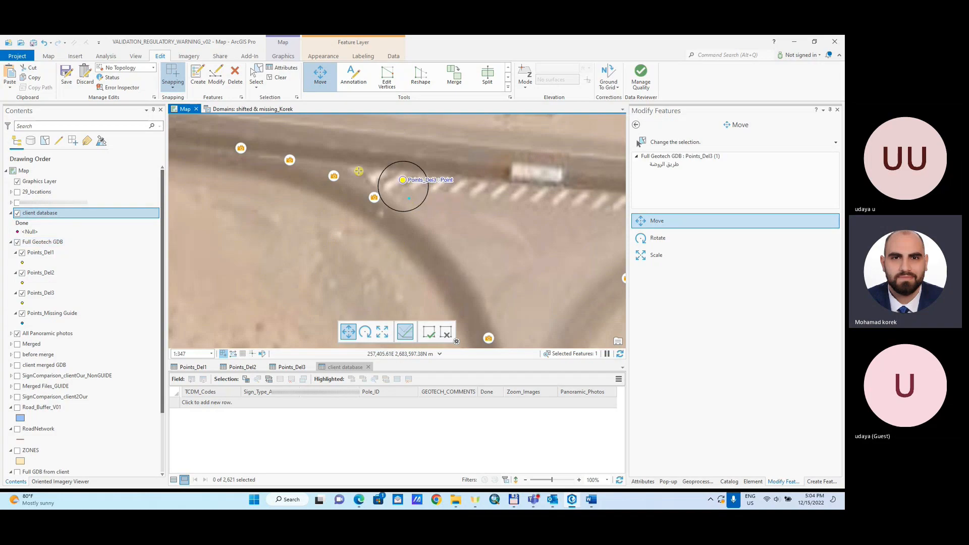
{"action": "left_click", "coordinate": [277, 78]}
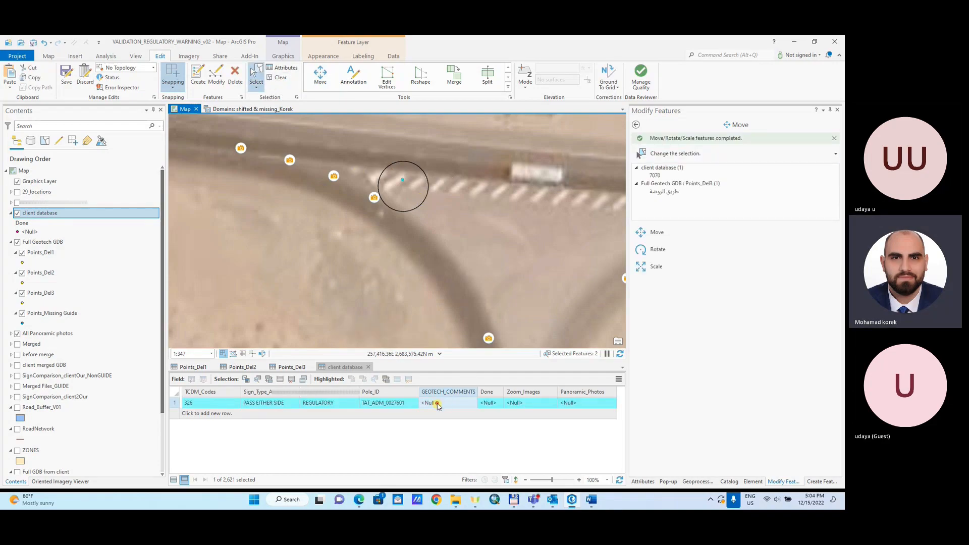
- Set the comment value to Shifted for the selected PASS EITHER SIDE sign in both the client database and Points_Del3 tables
{"action": "left_click", "coordinate": [437, 403]}
{"action": "left_click", "coordinate": [438, 460]}
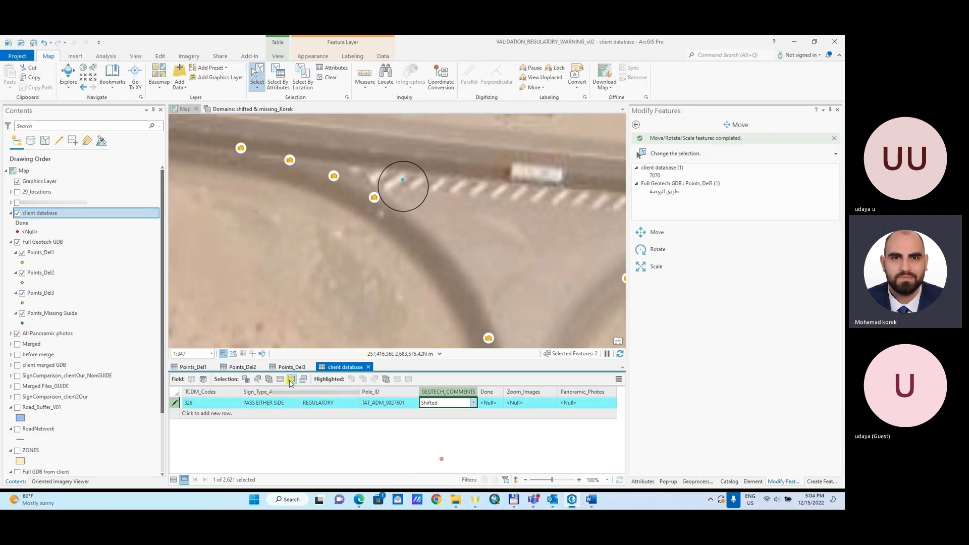
{"action": "left_click", "coordinate": [292, 367]}
{"action": "left_click", "coordinate": [320, 403]}
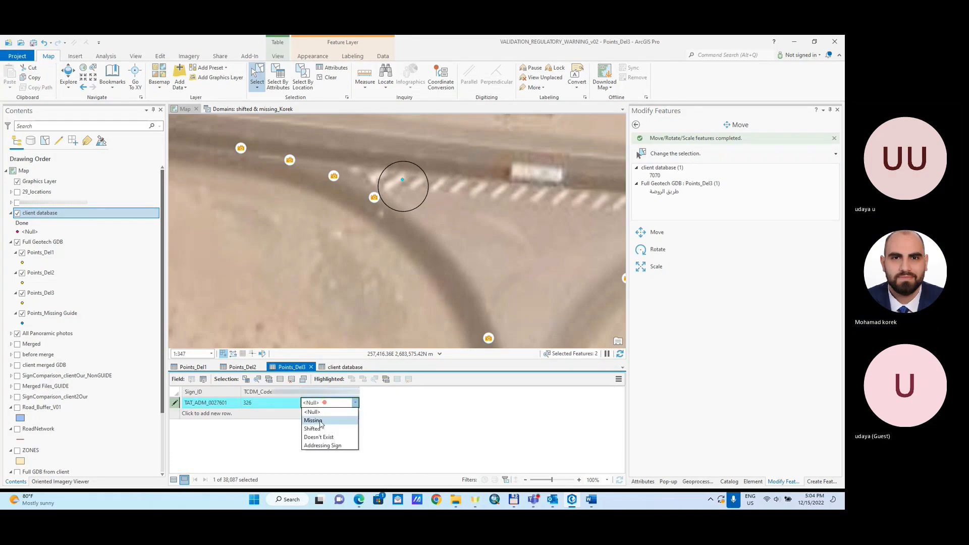
{"action": "left_click", "coordinate": [317, 428]}
- Set Done to d for the selected client database record and clear the selection
{"action": "left_click", "coordinate": [339, 370]}
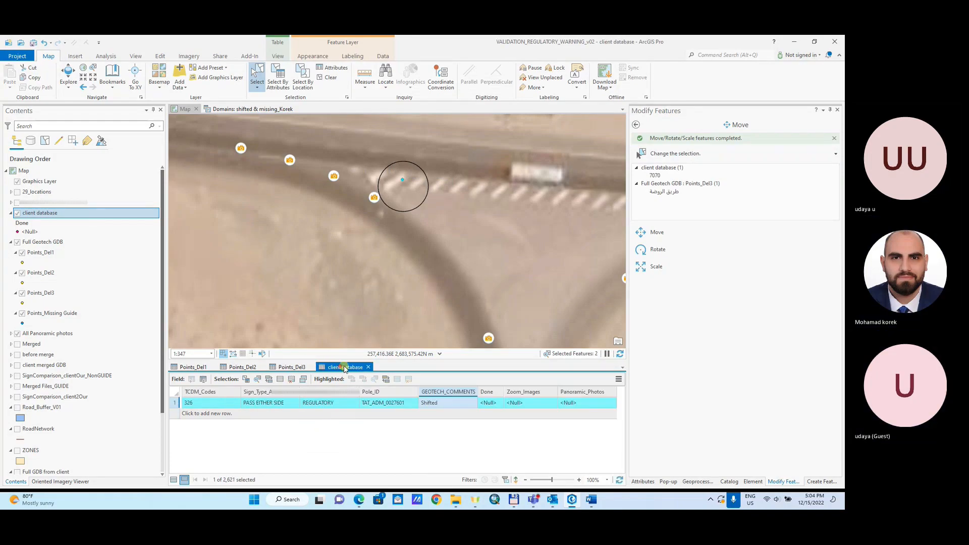
{"action": "left_click", "coordinate": [487, 402]}
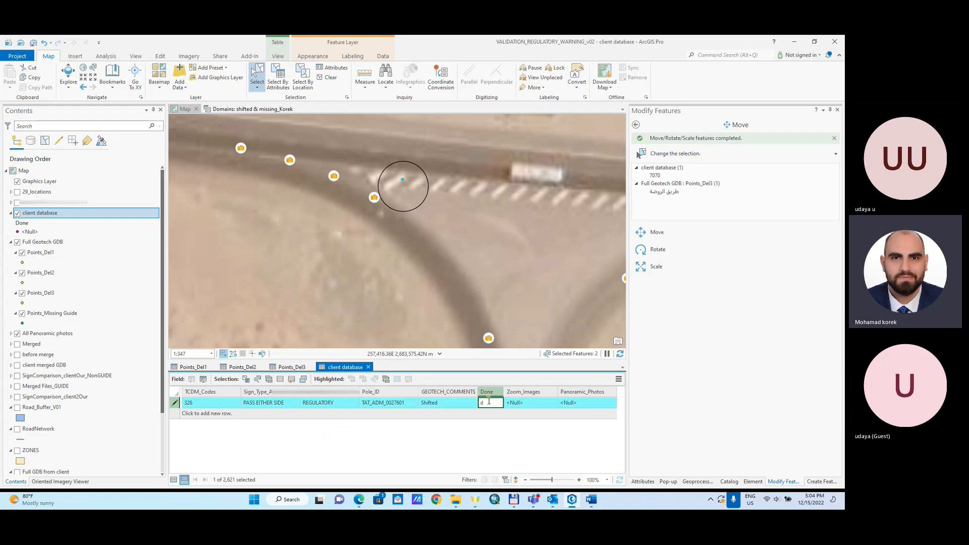
{"action": "key", "text": "Return"}
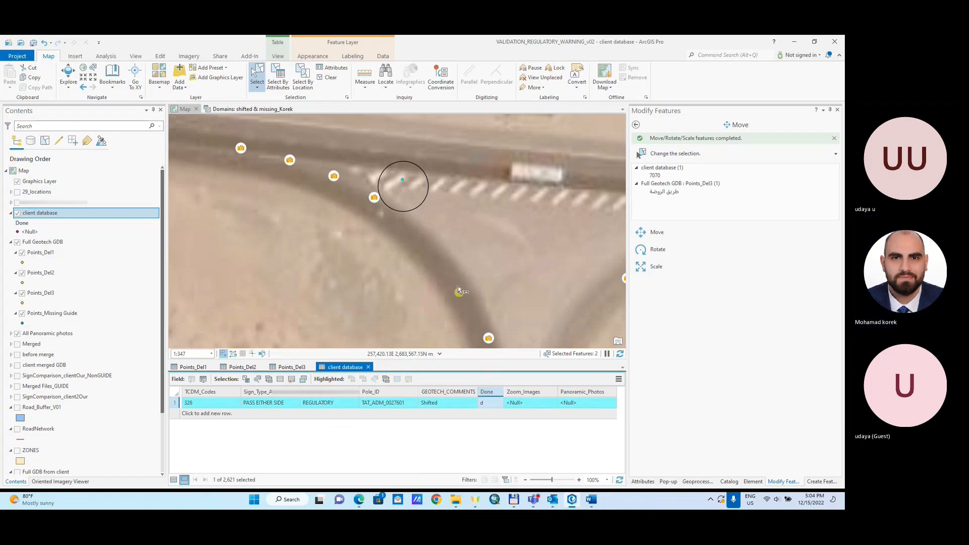
{"action": "left_click", "coordinate": [327, 79]}
- Inspect the attributes of the client database point in the circle on the east side of the road junction
{"action": "scroll", "coordinate": [373, 179], "scroll_direction": "down", "scroll_amount": 3}
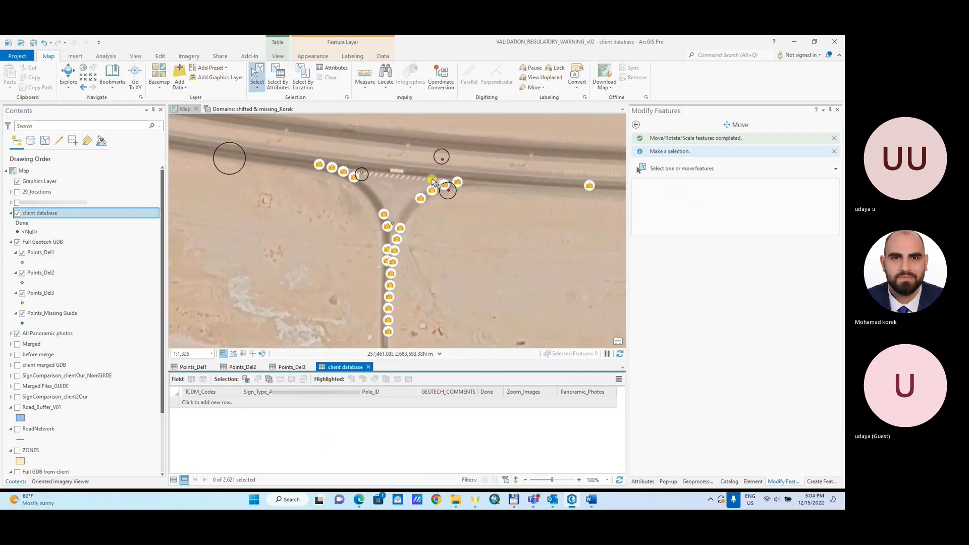
{"action": "scroll", "coordinate": [444, 189], "scroll_direction": "up", "scroll_amount": 2}
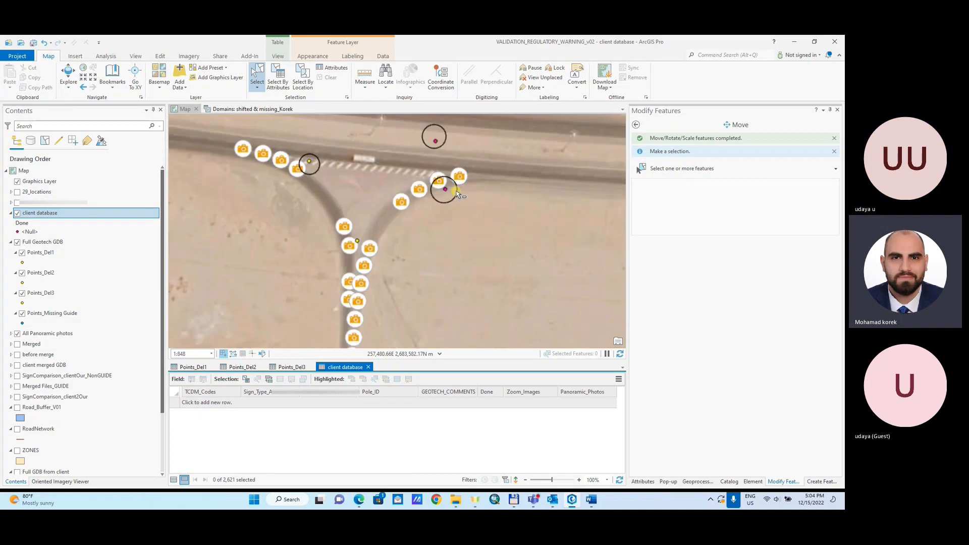
{"action": "scroll", "coordinate": [456, 192], "scroll_direction": "up", "scroll_amount": 2}
{"action": "left_click", "coordinate": [69, 74]}
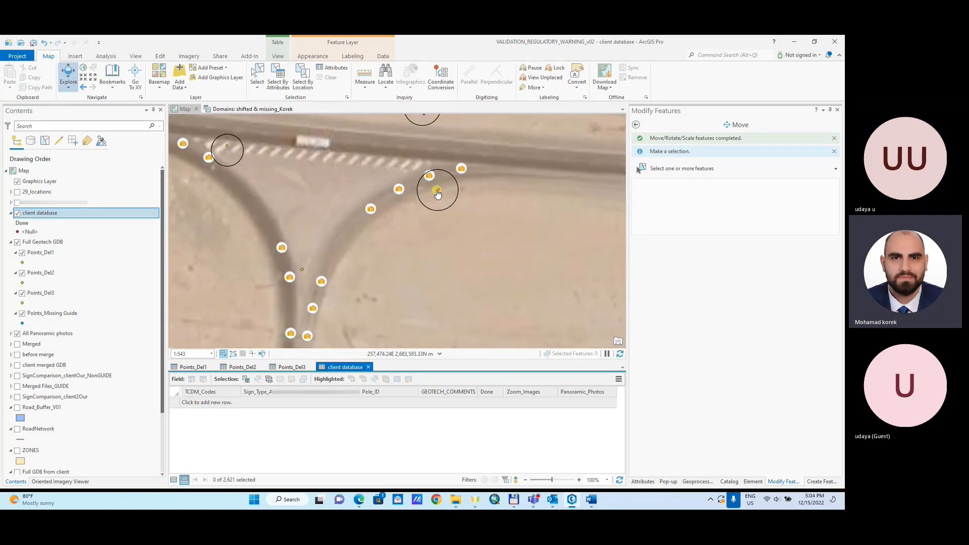
{"action": "left_click", "coordinate": [442, 195]}
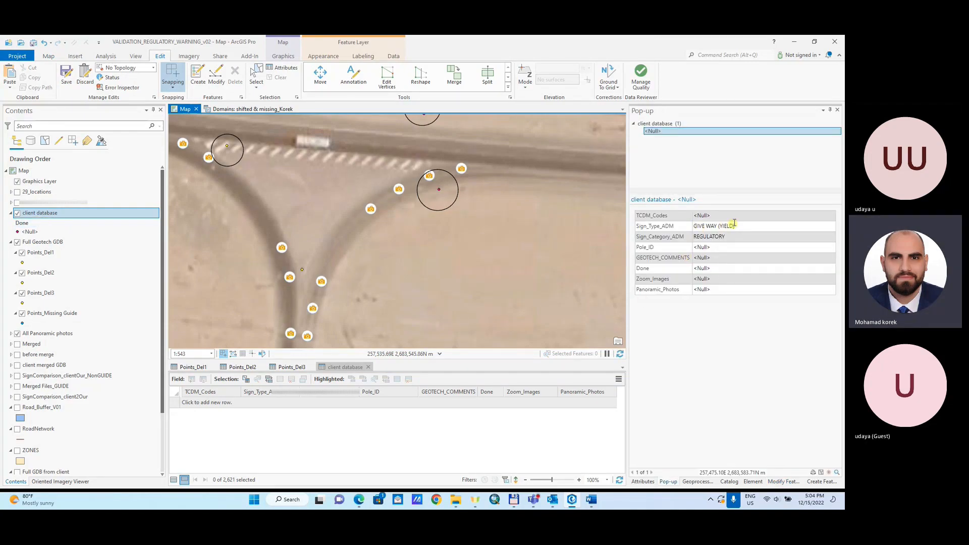
- View the panoramic photos of the two camera points nearest that circle to look for the GIVE WAY sign
{"action": "left_click", "coordinate": [399, 191]}
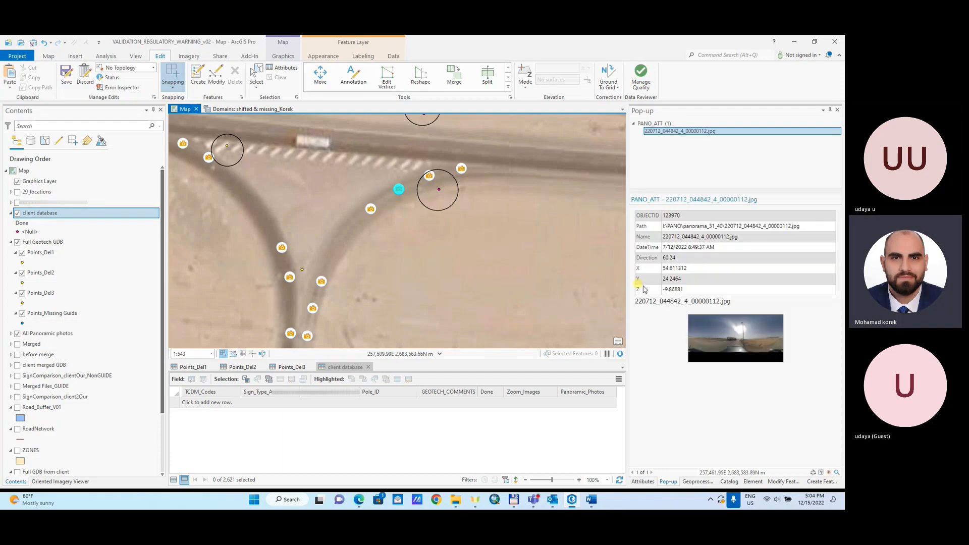
{"action": "left_click", "coordinate": [699, 336]}
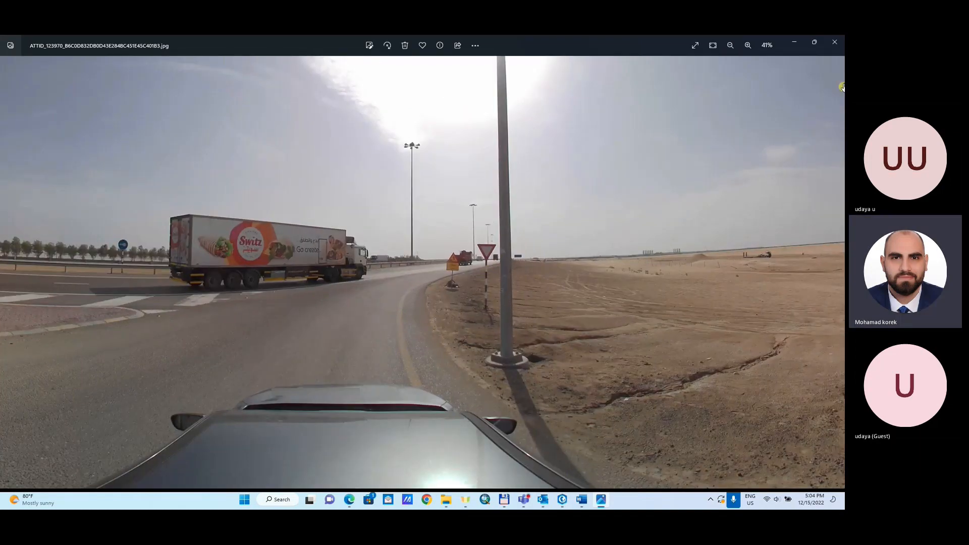
{"action": "left_click", "coordinate": [834, 42]}
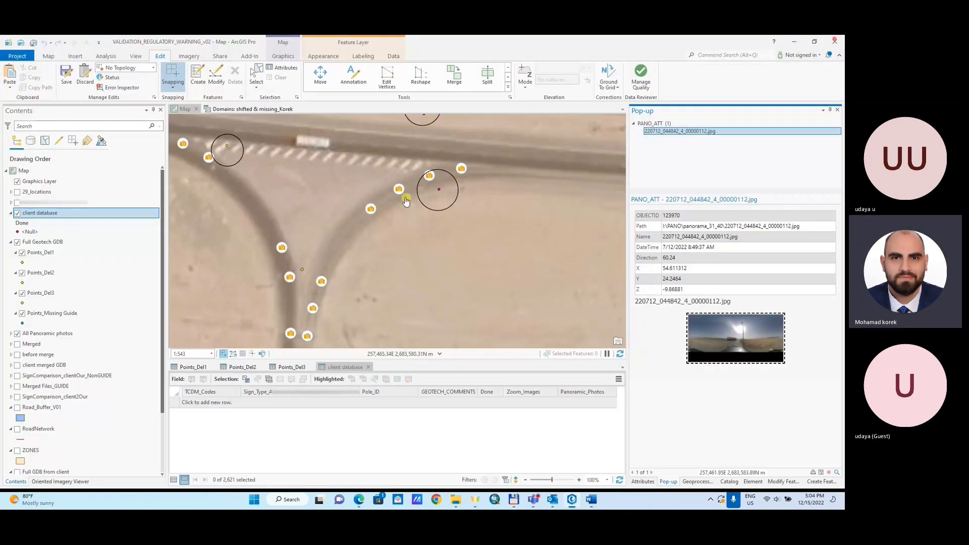
{"action": "left_click", "coordinate": [430, 176]}
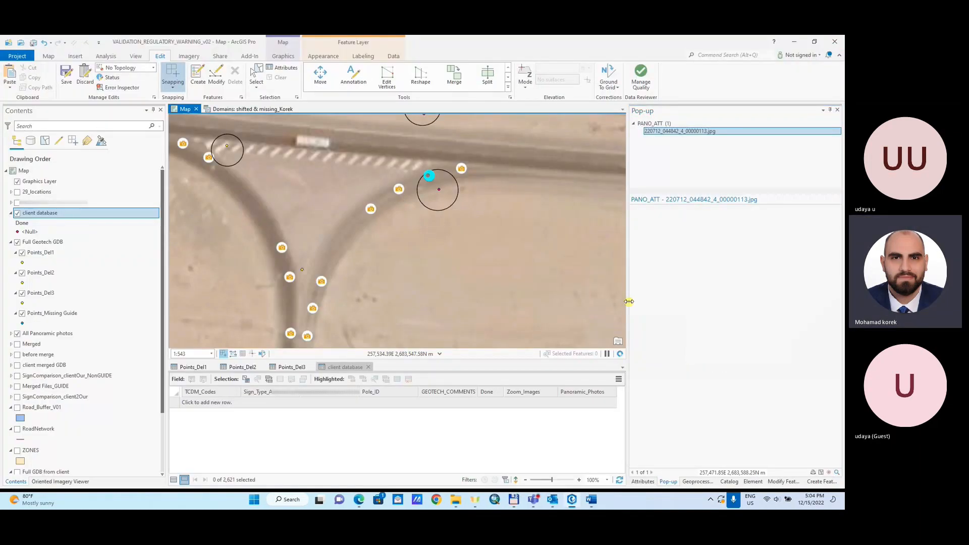
{"action": "left_click", "coordinate": [709, 333]}
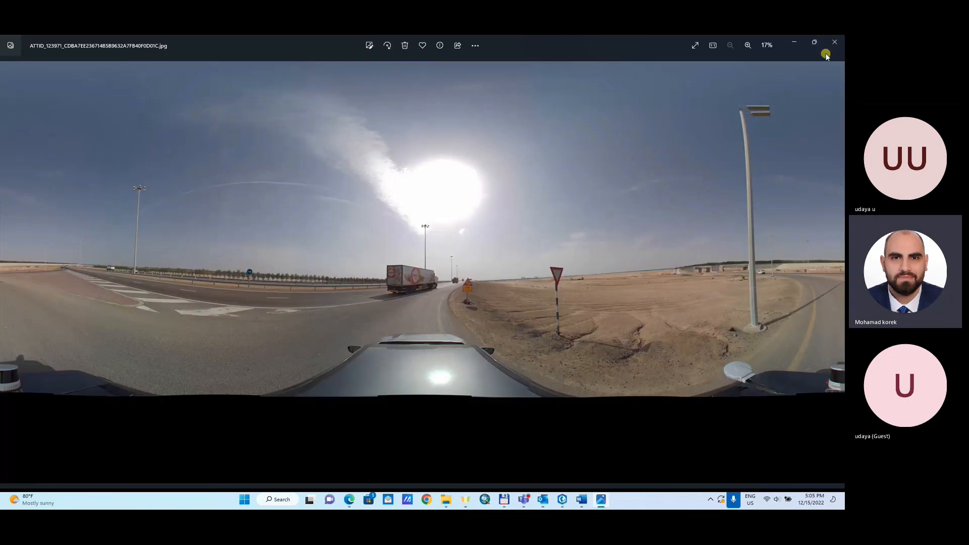
{"action": "left_click", "coordinate": [834, 45]}
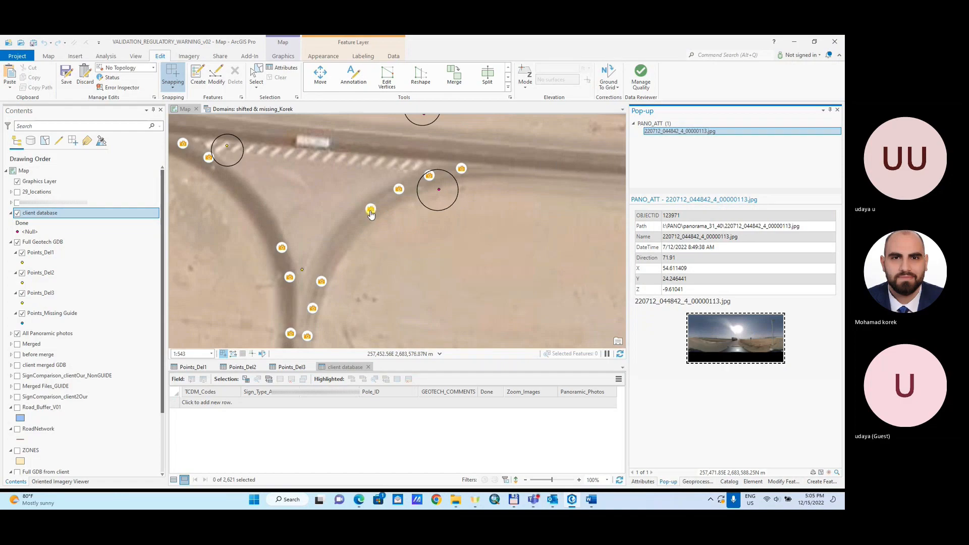
- Open the panoramic photo of the third camera point southwest of the circle and copy the image
{"action": "left_click", "coordinate": [371, 211]}
{"action": "left_click", "coordinate": [723, 334]}
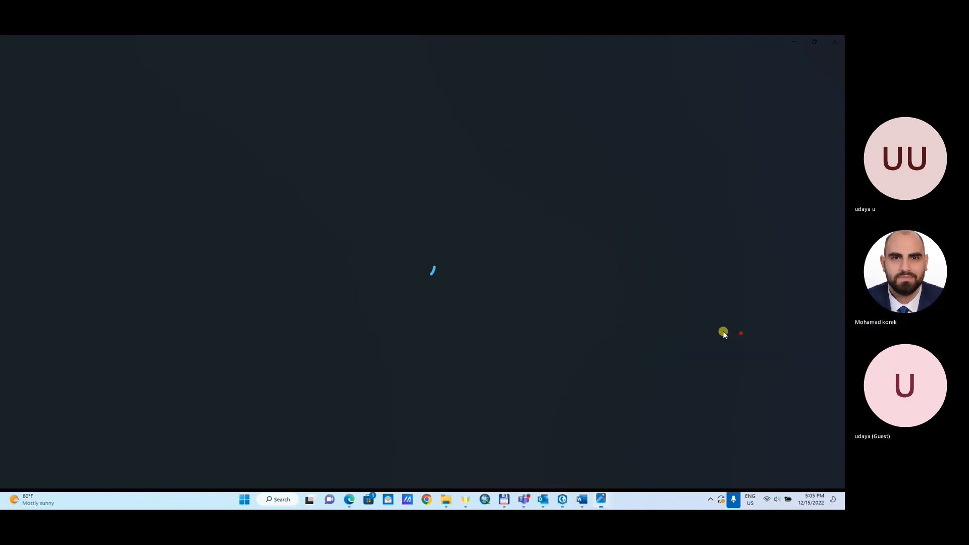
{"action": "scroll", "coordinate": [510, 279], "scroll_direction": "up", "scroll_amount": 4}
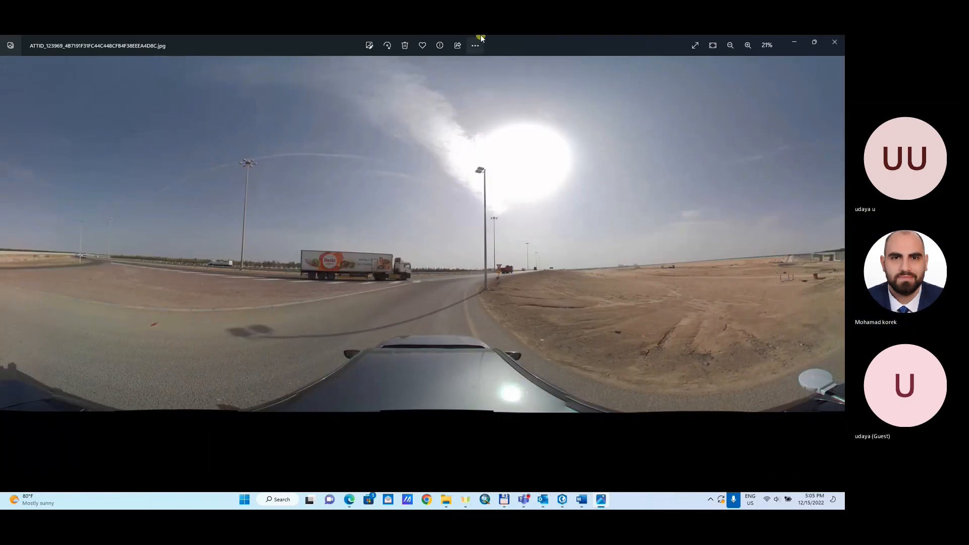
{"action": "left_click", "coordinate": [475, 46]}
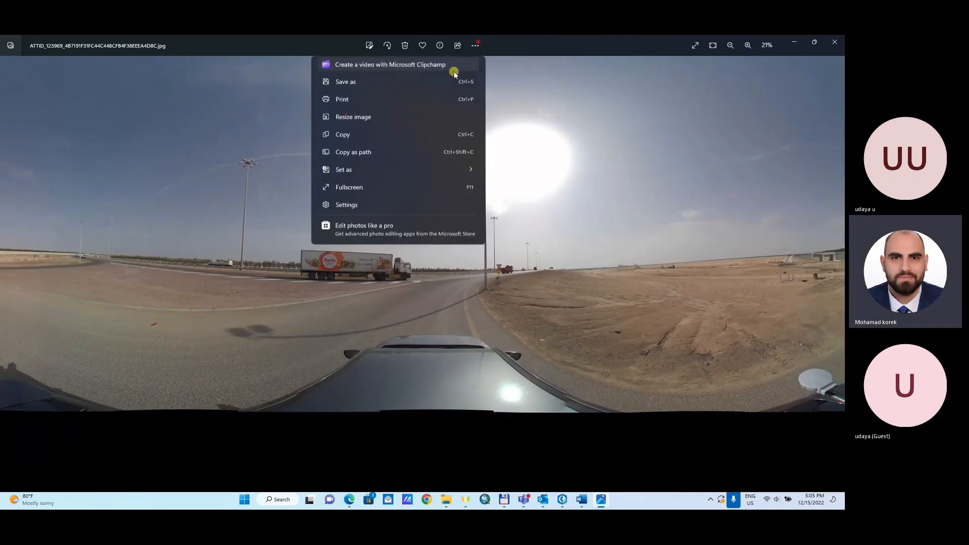
{"action": "left_click", "coordinate": [352, 138]}
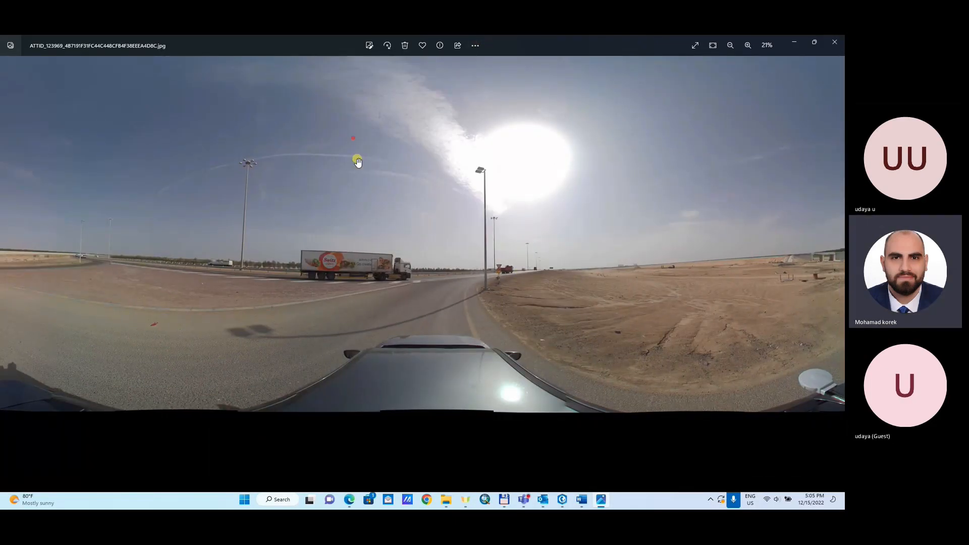
- Switch to File Explorer and paste the copied panoramic photo into the wide2 folder under part2
{"action": "left_click", "coordinate": [446, 503]}
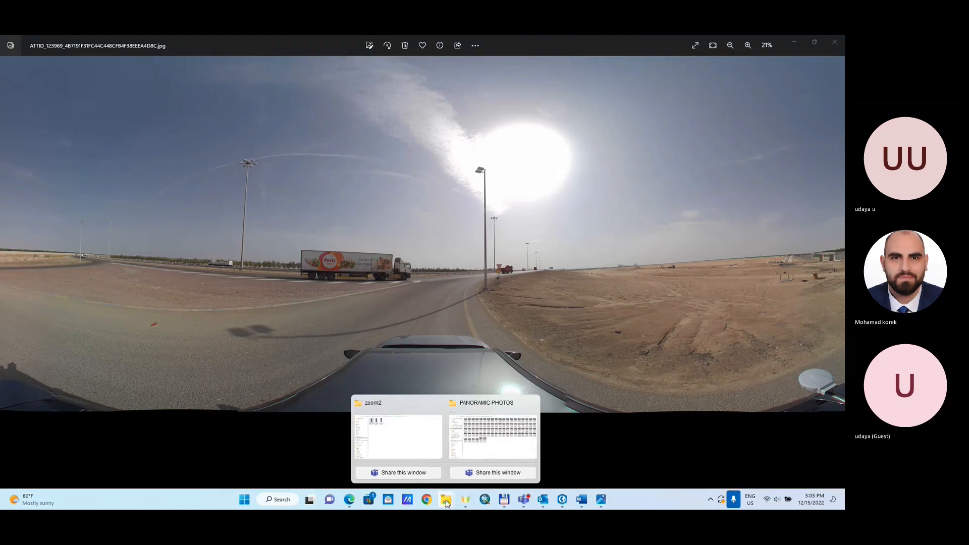
{"action": "mouse_move", "coordinate": [492, 446]}
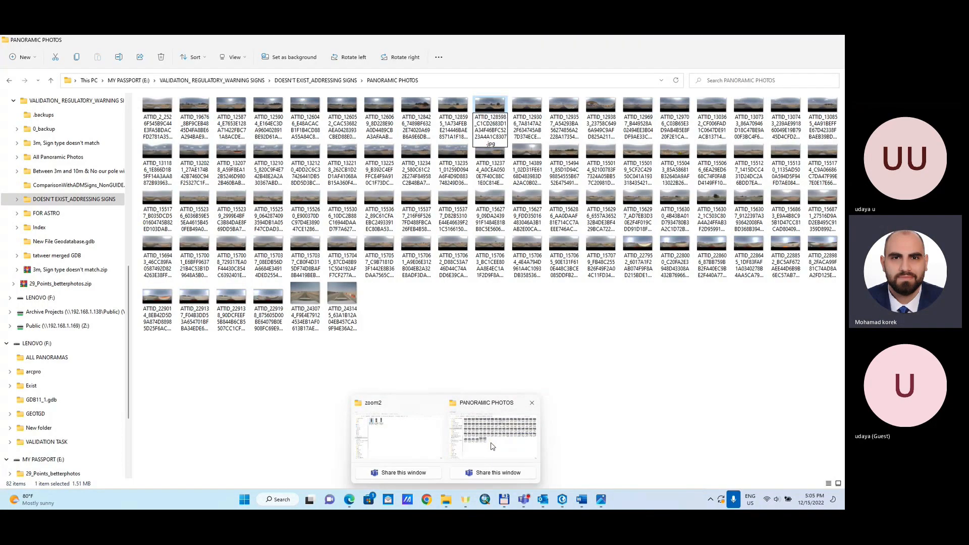
{"action": "left_click", "coordinate": [402, 437]}
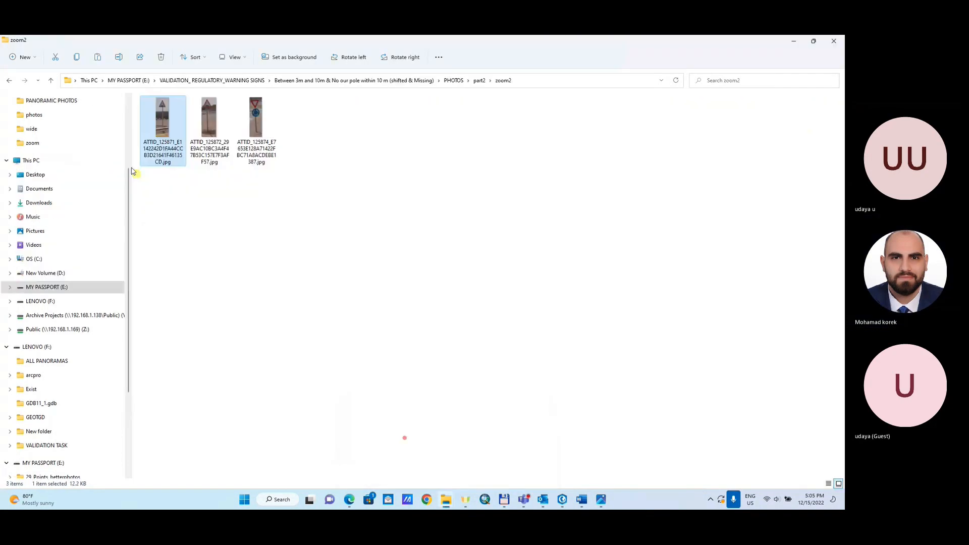
{"action": "left_click", "coordinate": [52, 81]}
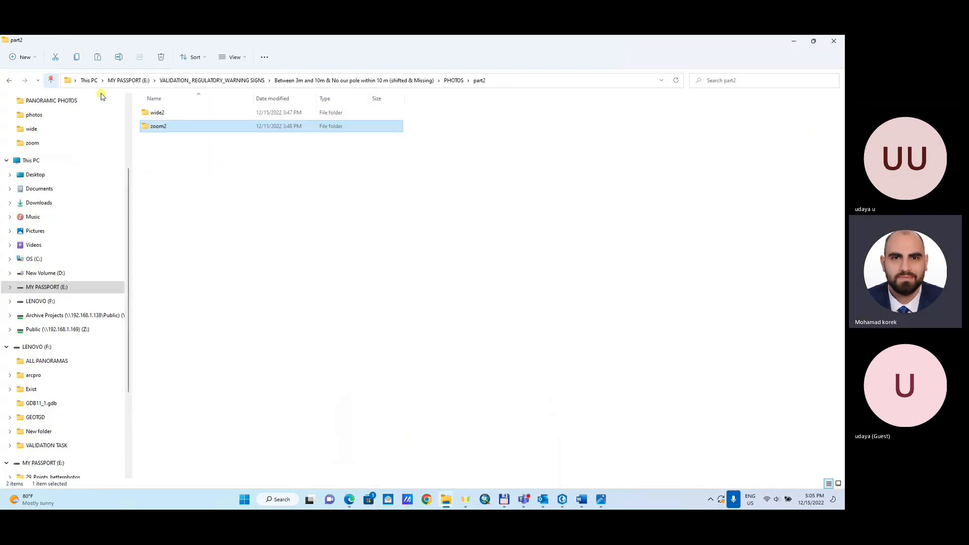
{"action": "double_click", "coordinate": [158, 113]}
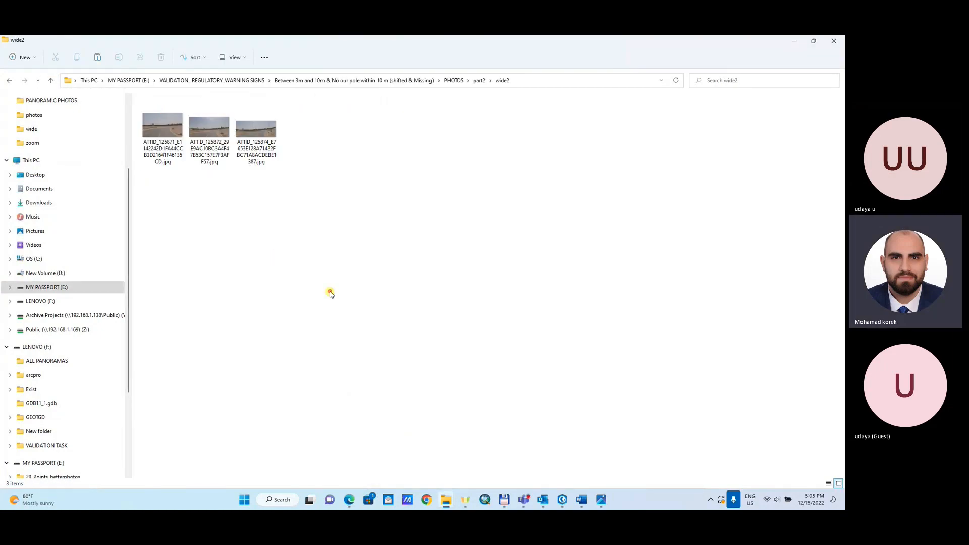
{"action": "key", "text": "ctrl+v"}
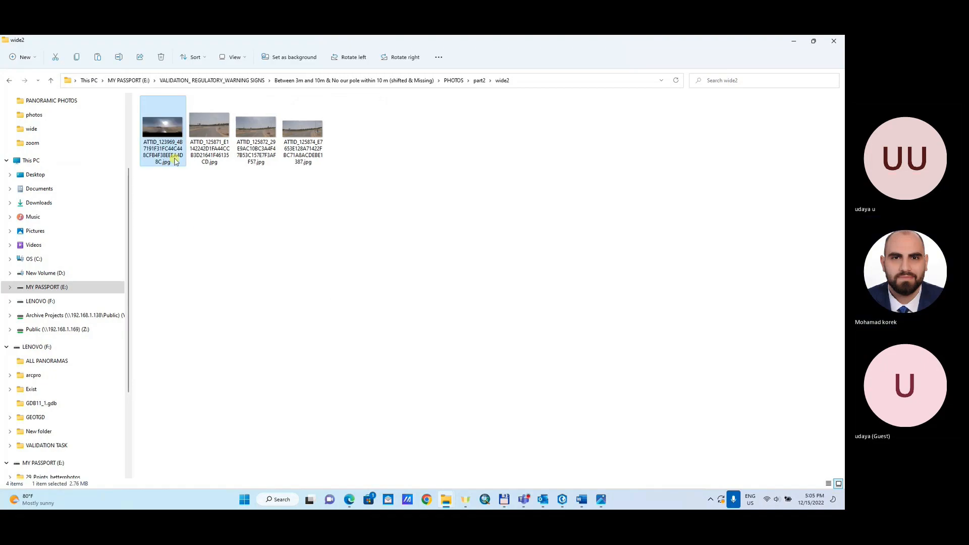
- Crop the pasted photo in Paint to about 3105 × 1793 px around the truck and roadside sign, save it, and close Paint
{"action": "right_click", "coordinate": [171, 132]}
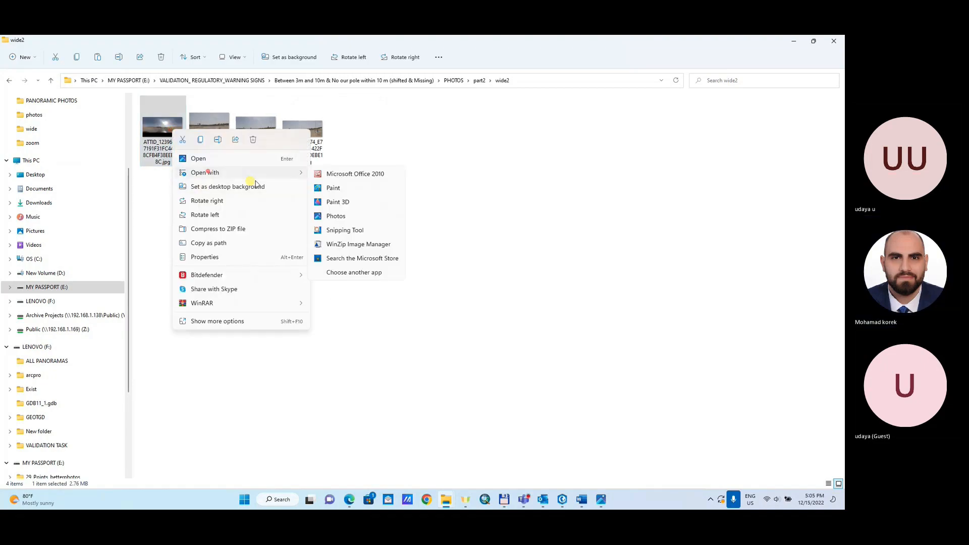
{"action": "left_click", "coordinate": [323, 191]}
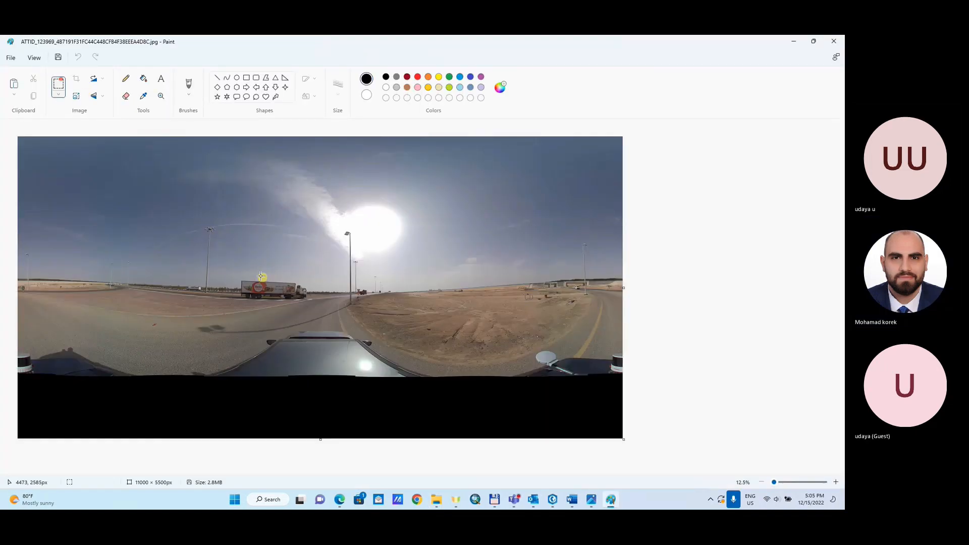
{"action": "left_click_drag", "start_coordinate": [224, 229], "coordinate": [394, 329]}
{"action": "left_click", "coordinate": [75, 78]}
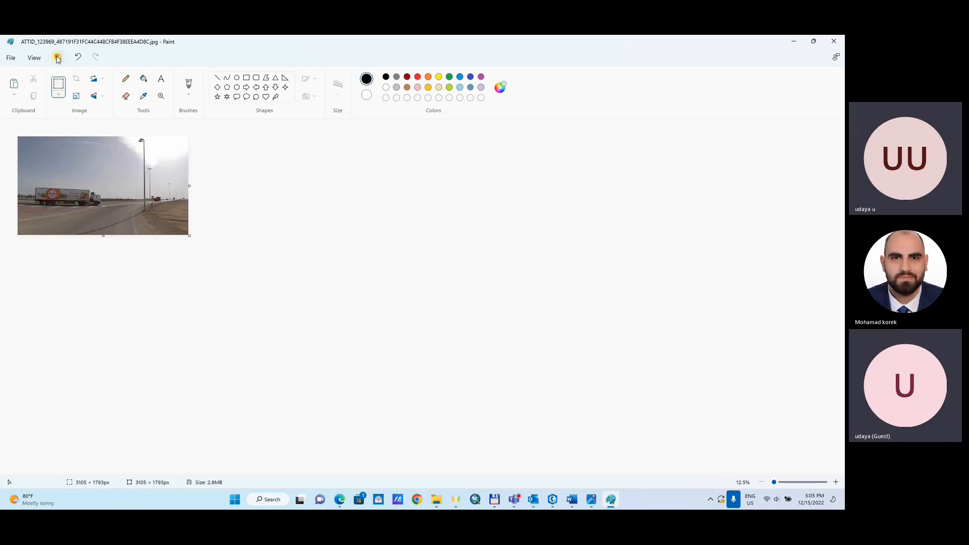
{"action": "left_click", "coordinate": [832, 40]}
- Paste a copy of the cropped wide photo into the zoom2 folder
{"action": "left_click", "coordinate": [51, 80]}
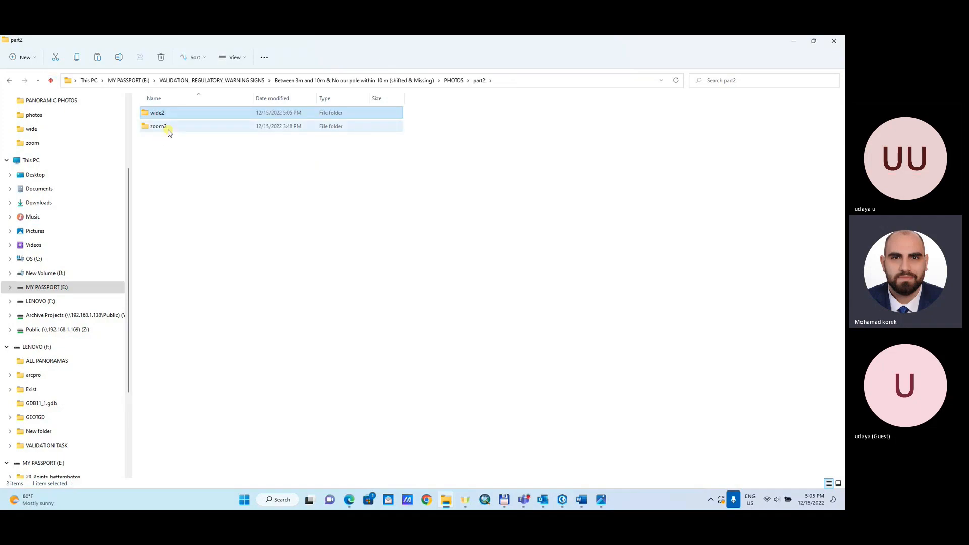
{"action": "double_click", "coordinate": [168, 129]}
{"action": "key", "text": "ctrl+v"}
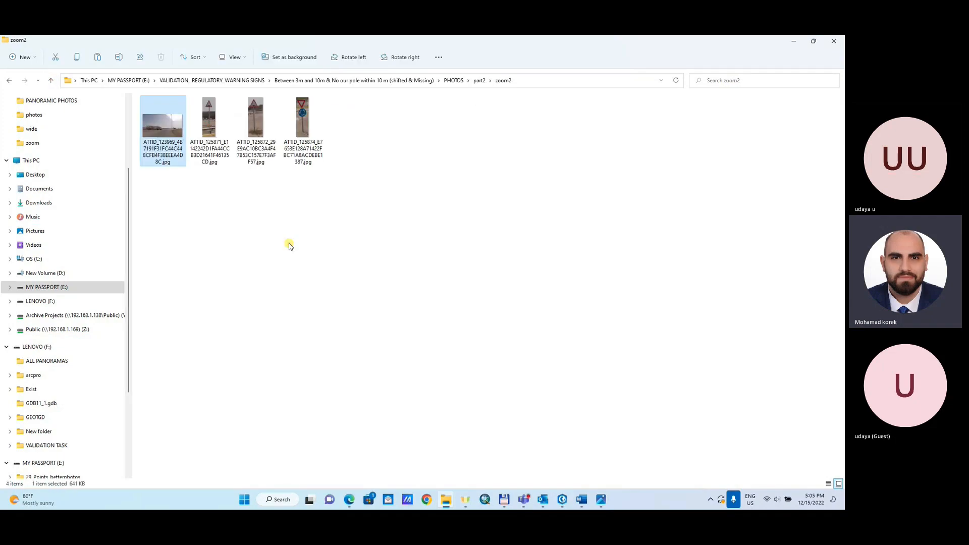
- Open the copied photo in zoom2 with Paint and crop it to about 273 × 417 px around the give-way sign and red truck
{"action": "right_click", "coordinate": [167, 131]}
{"action": "mouse_move", "coordinate": [219, 173]}
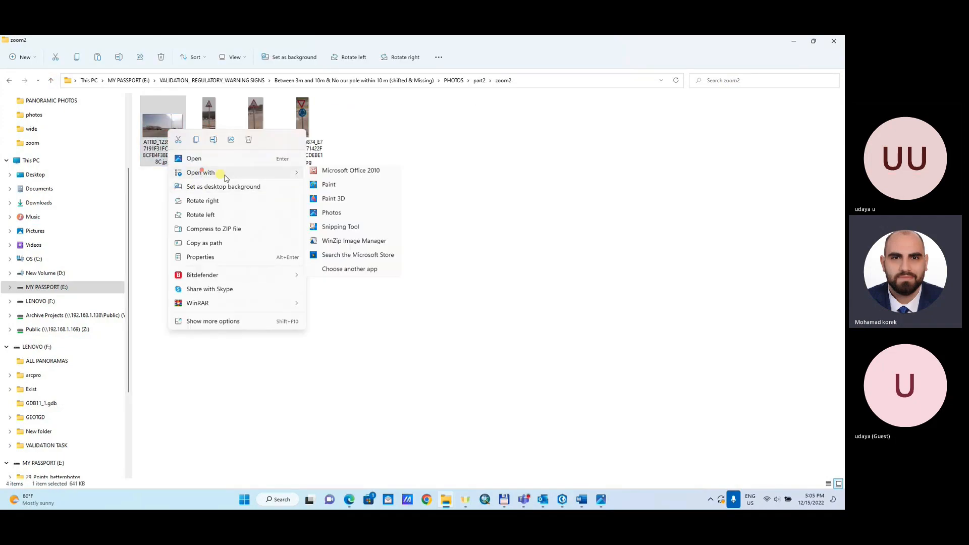
{"action": "left_click", "coordinate": [335, 188]}
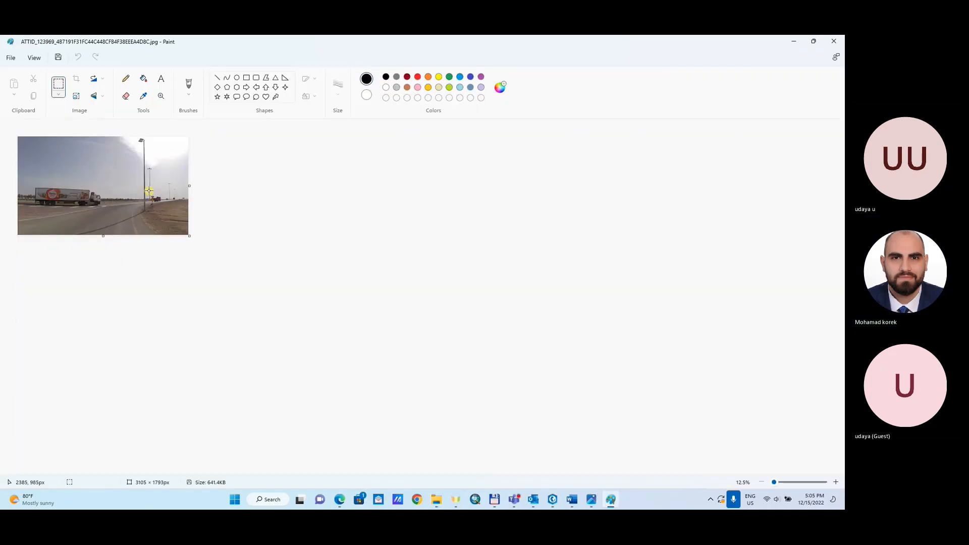
{"action": "left_click_drag", "start_coordinate": [149, 191], "coordinate": [167, 217]}
{"action": "left_click", "coordinate": [77, 79]}
{"action": "scroll", "coordinate": [74, 148], "scroll_direction": "up", "scroll_amount": 2}
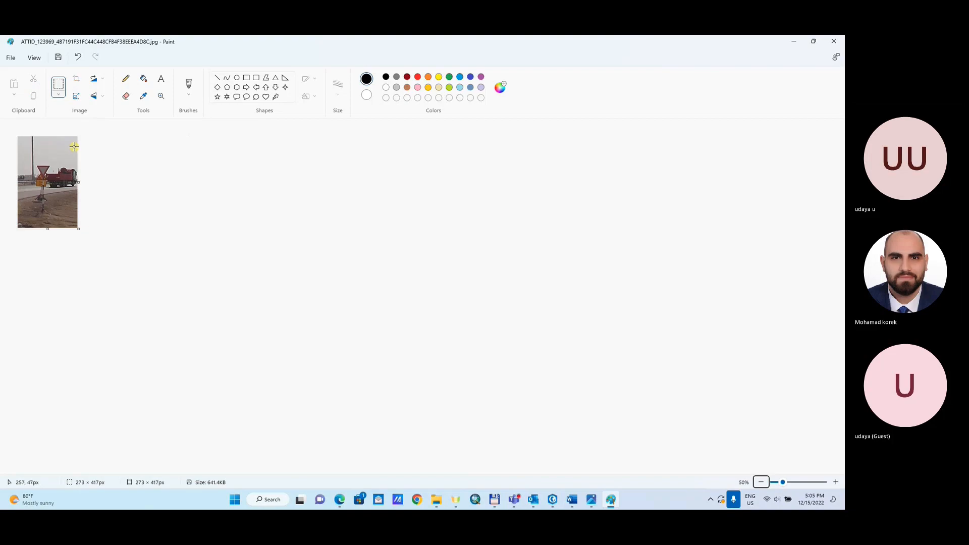
- Crop the image tightly around the give-way sign to about 103 × 257 px, save it, and close Paint
{"action": "left_click_drag", "start_coordinate": [34, 163], "coordinate": [45, 168]}
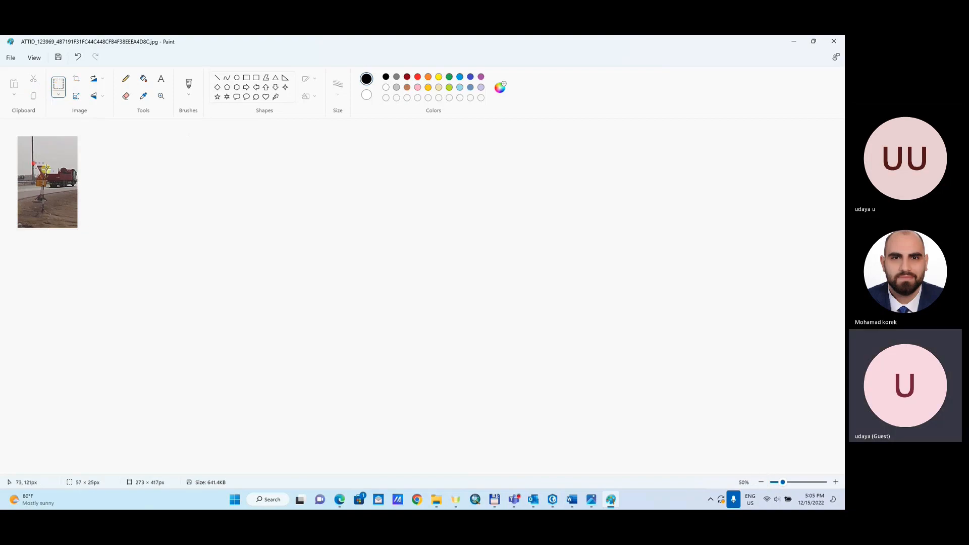
{"action": "left_click_drag", "start_coordinate": [57, 203], "coordinate": [56, 217]}
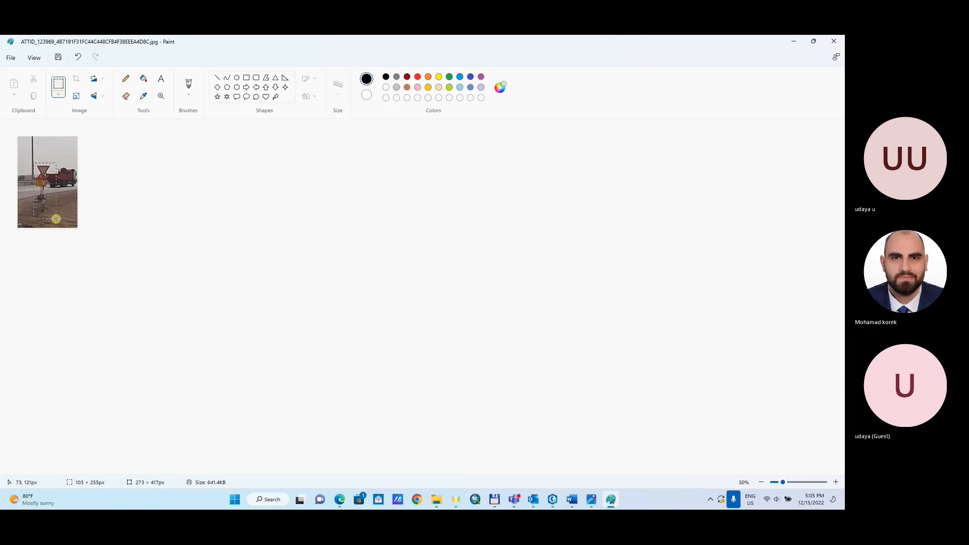
{"action": "left_click", "coordinate": [76, 78]}
{"action": "left_click", "coordinate": [58, 58]}
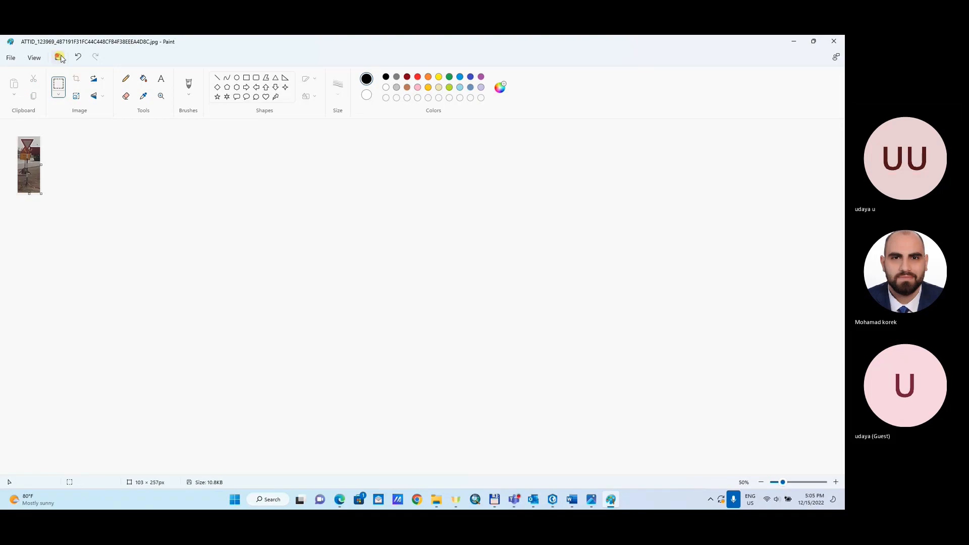
{"action": "left_click", "coordinate": [833, 41]}
- Copy the file name of the cropped zoom photo and return to the ArcGIS Pro map
{"action": "left_click", "coordinate": [164, 150]}
{"action": "key", "text": "ctrl+c"}
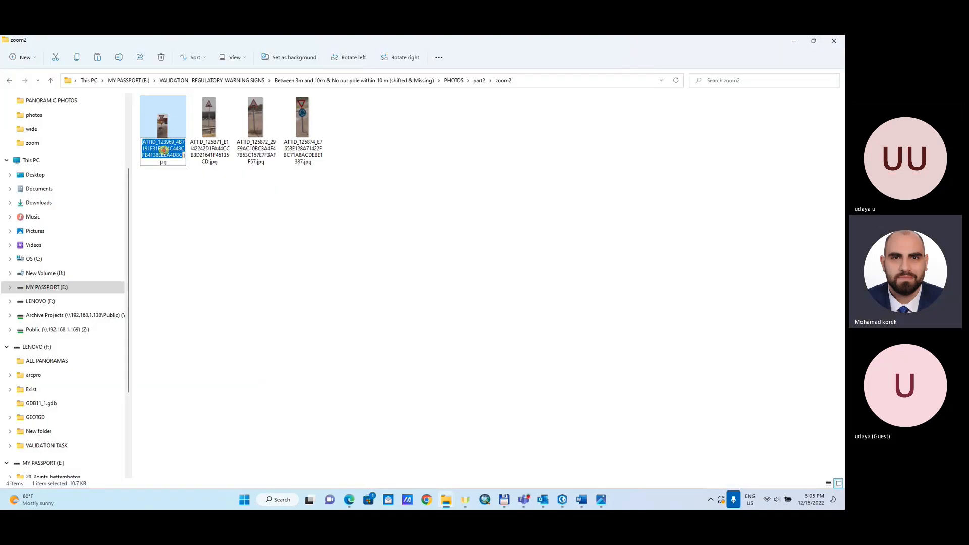
{"action": "left_click", "coordinate": [794, 40]}
{"action": "left_click", "coordinate": [836, 40]}
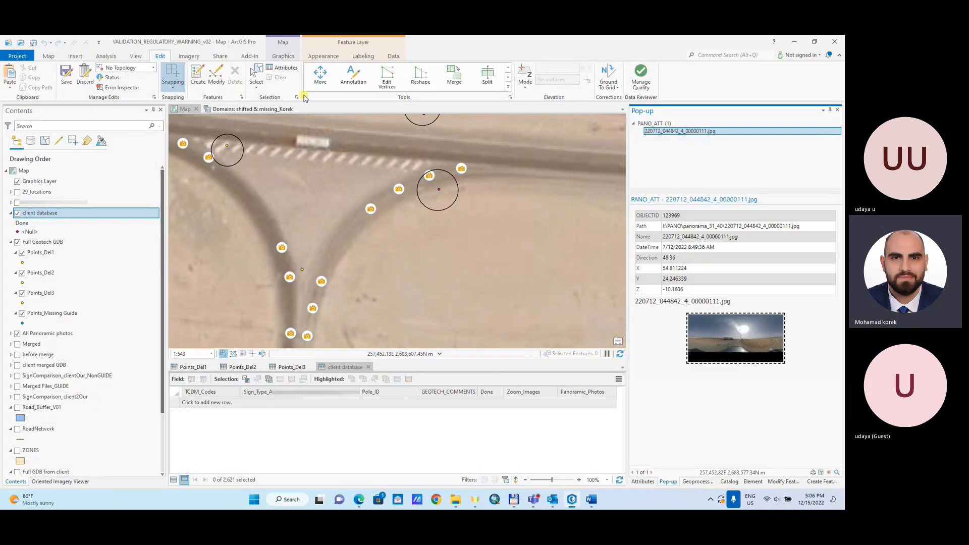
- Select the client database point inside the circle beside the merging road and paste the photo name into its Zoom_Images field
{"action": "left_click", "coordinate": [257, 76]}
{"action": "left_click", "coordinate": [437, 188]}
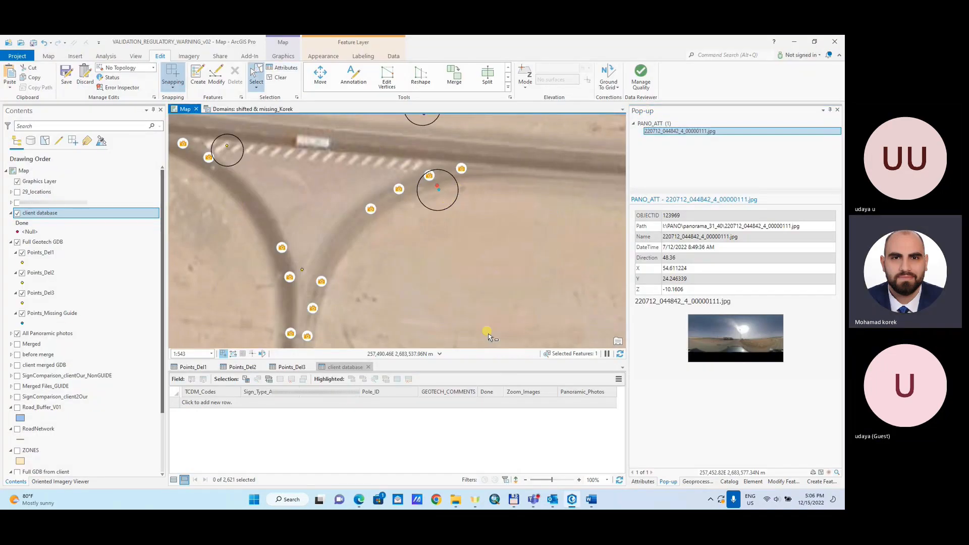
{"action": "left_click", "coordinate": [522, 403]}
{"action": "left_click", "coordinate": [523, 404]}
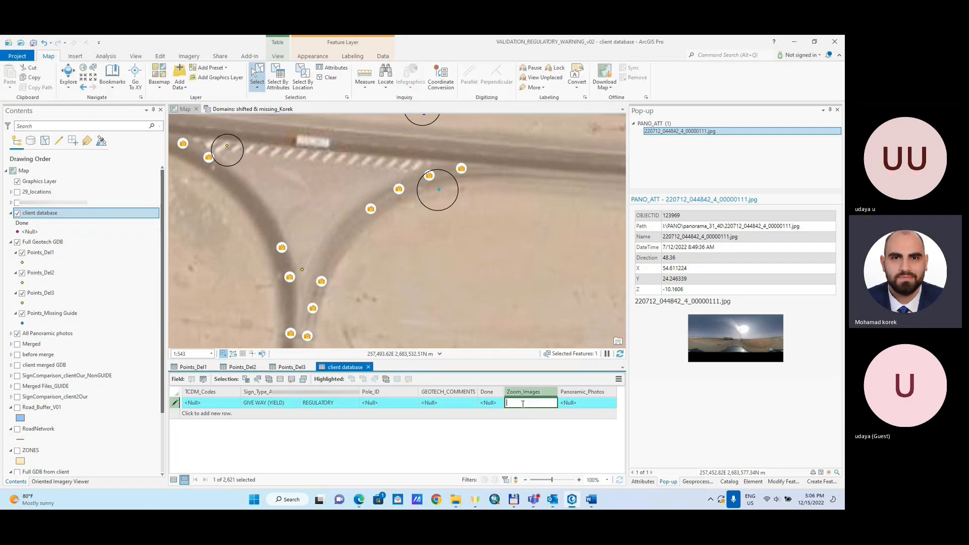
{"action": "key", "text": "ctrl+v"}
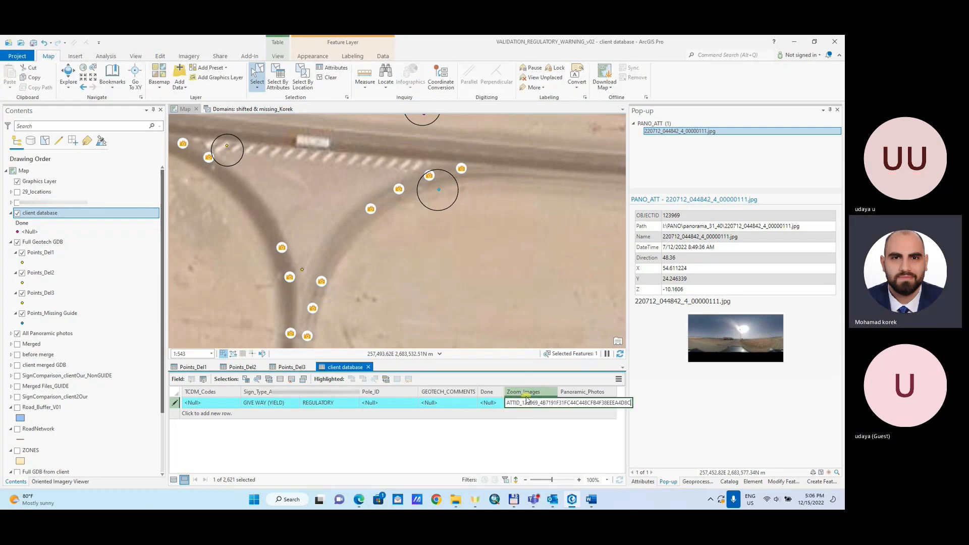
- Set the give-way record's GEOTECH_COMMENTS to Missing and Done to d, and clear the selection
{"action": "left_click", "coordinate": [438, 402]}
{"action": "left_click", "coordinate": [438, 403]}
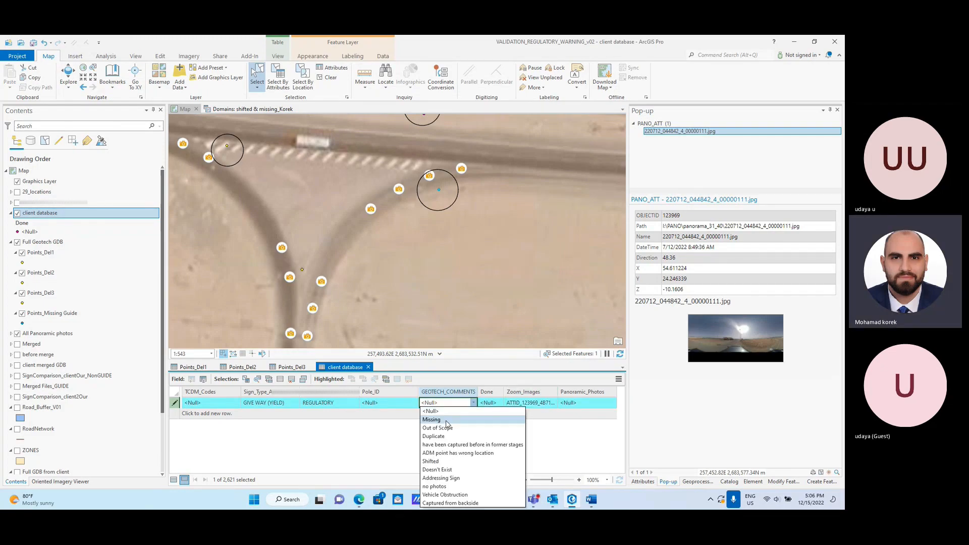
{"action": "left_click", "coordinate": [446, 420]}
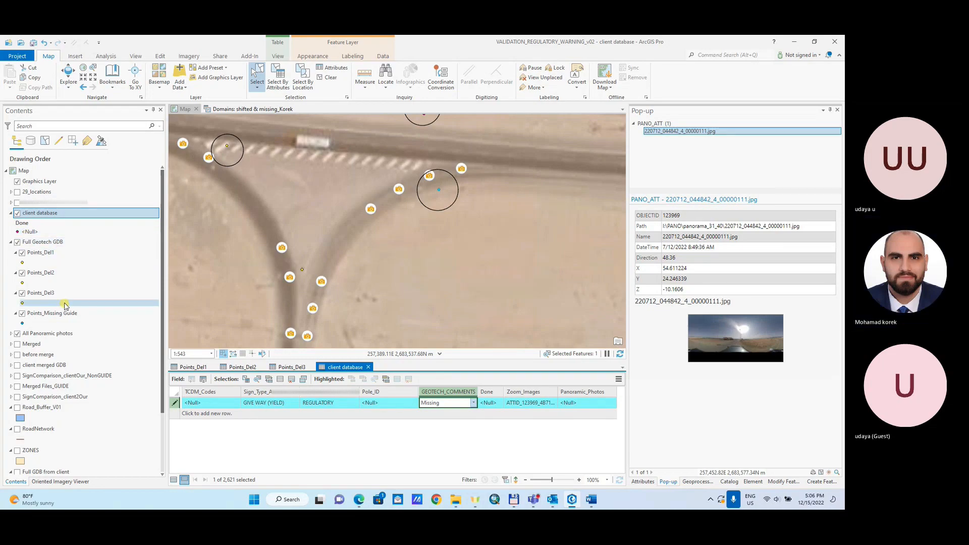
{"action": "left_click", "coordinate": [488, 403]}
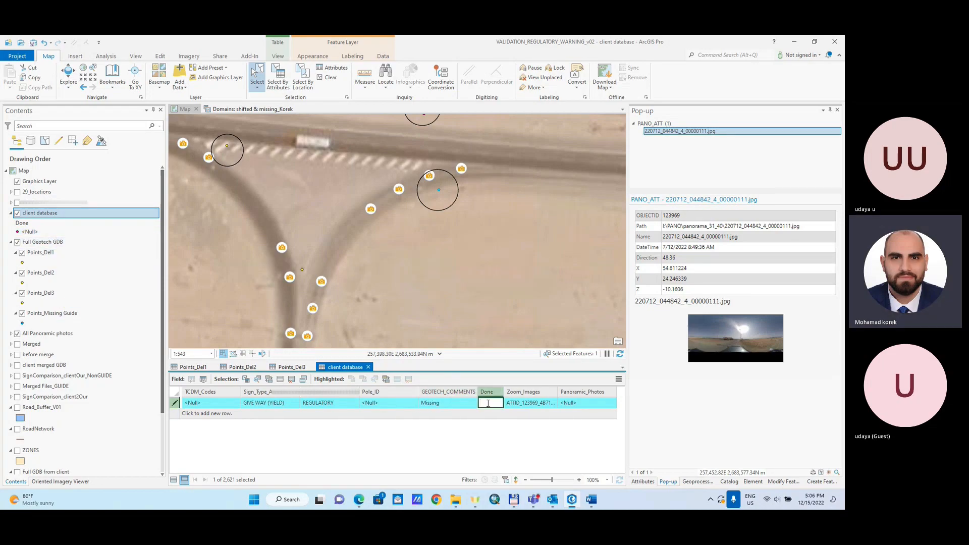
{"action": "key", "text": "Return"}
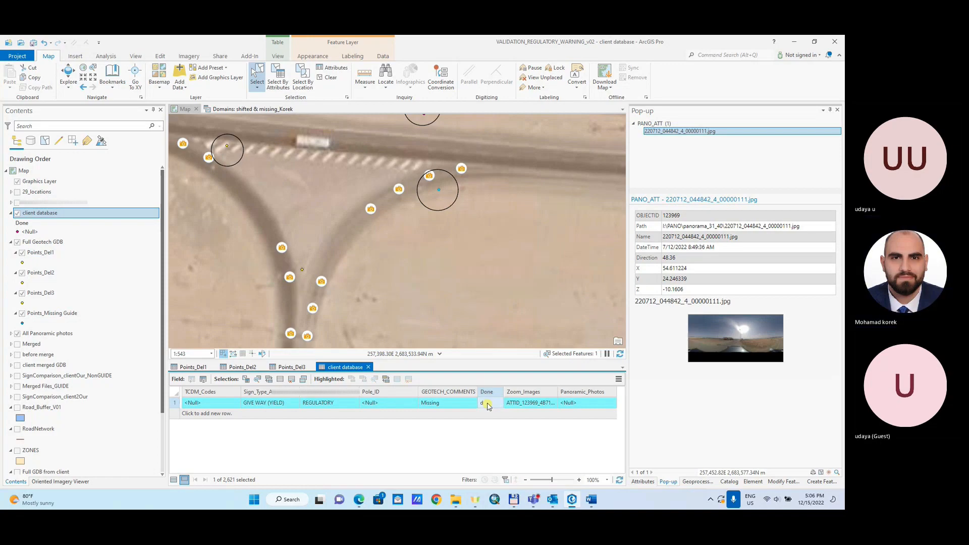
{"action": "left_click", "coordinate": [331, 82]}
- Save all edits made to the client database
{"action": "scroll", "coordinate": [418, 171], "scroll_direction": "down", "scroll_amount": 2}
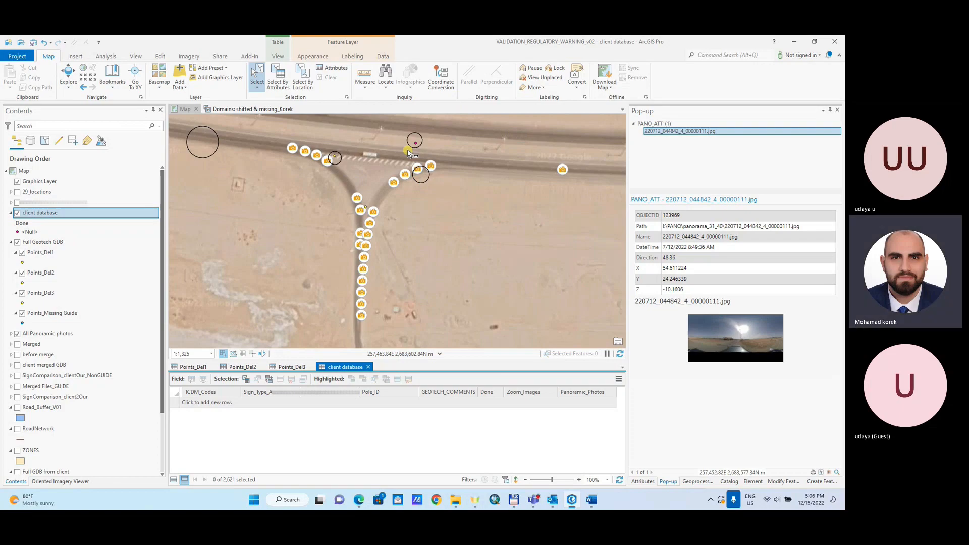
{"action": "scroll", "coordinate": [421, 181], "scroll_direction": "up", "scroll_amount": 1}
{"action": "left_click_drag", "start_coordinate": [440, 161], "coordinate": [389, 199]}
{"action": "scroll", "coordinate": [375, 183], "scroll_direction": "down", "scroll_amount": 1}
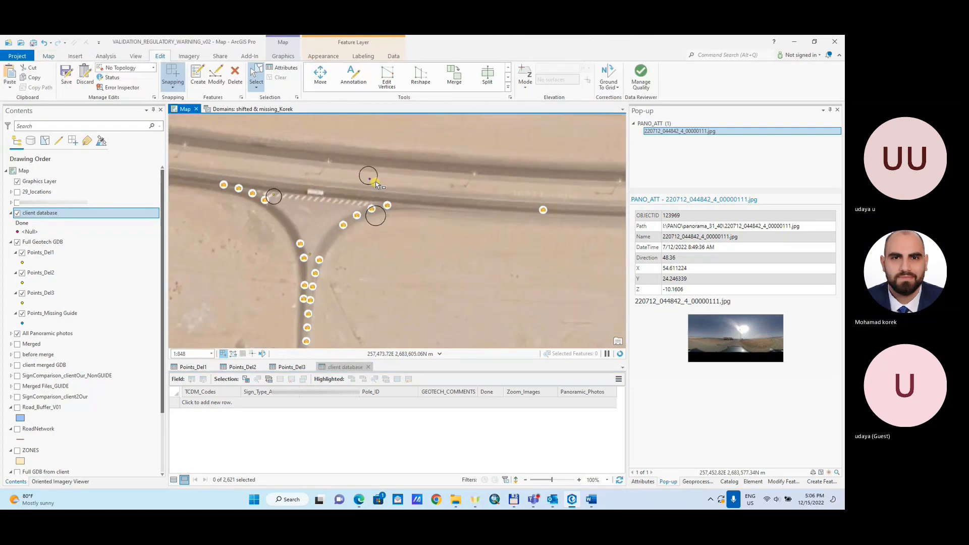
{"action": "scroll", "coordinate": [376, 183], "scroll_direction": "down", "scroll_amount": 1}
{"action": "left_click", "coordinate": [48, 56]}
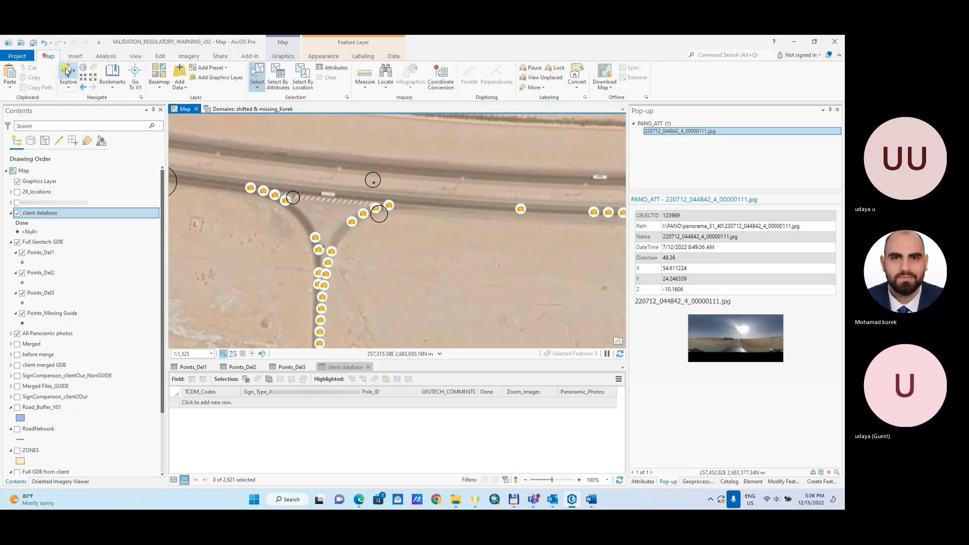
{"action": "left_click", "coordinate": [160, 56]}
{"action": "left_click", "coordinate": [66, 74]}
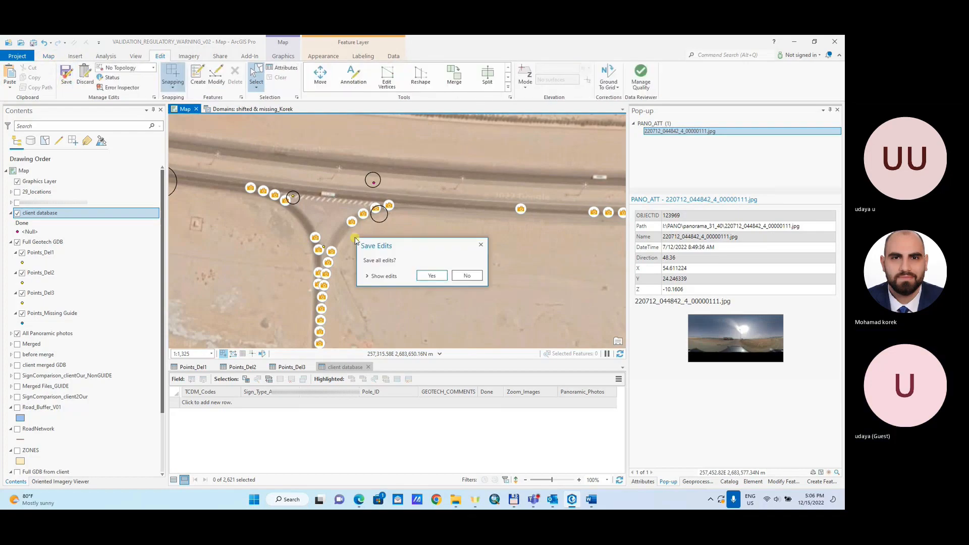
{"action": "left_click", "coordinate": [431, 275]}
- Open the panoramic photo of the camera point just northeast of the validated give-way circle and copy the image
{"action": "left_click", "coordinate": [49, 56]}
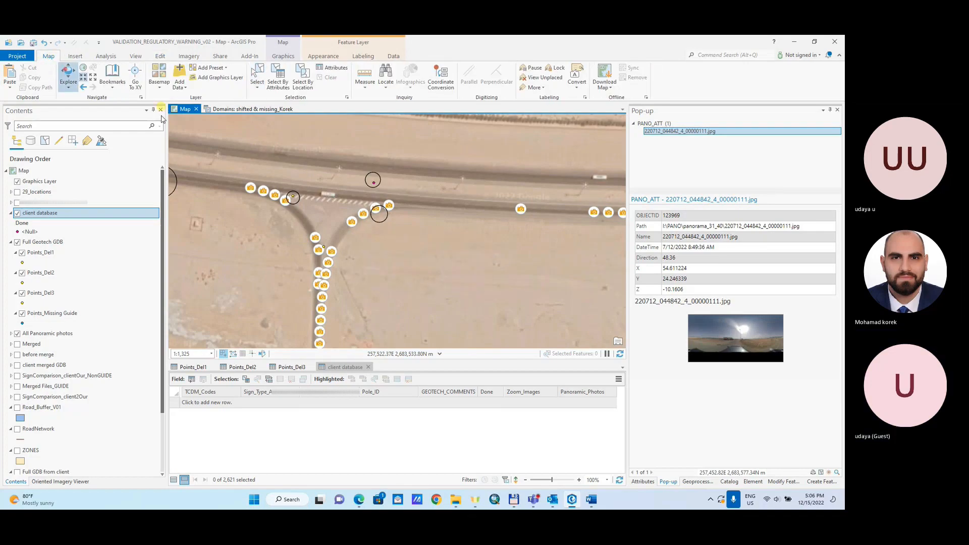
{"action": "scroll", "coordinate": [401, 196], "scroll_direction": "up", "scroll_amount": 1}
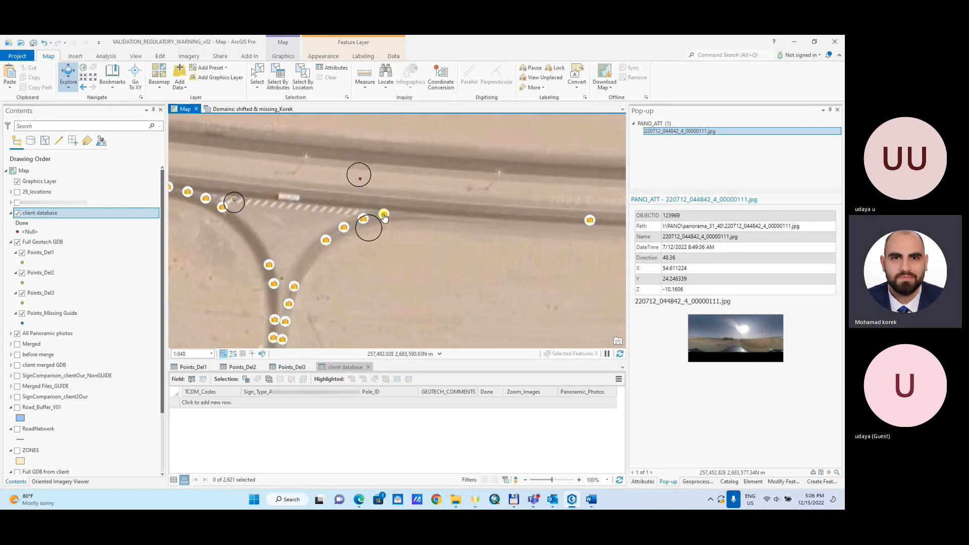
{"action": "left_click", "coordinate": [362, 178]}
{"action": "left_click", "coordinate": [362, 183]}
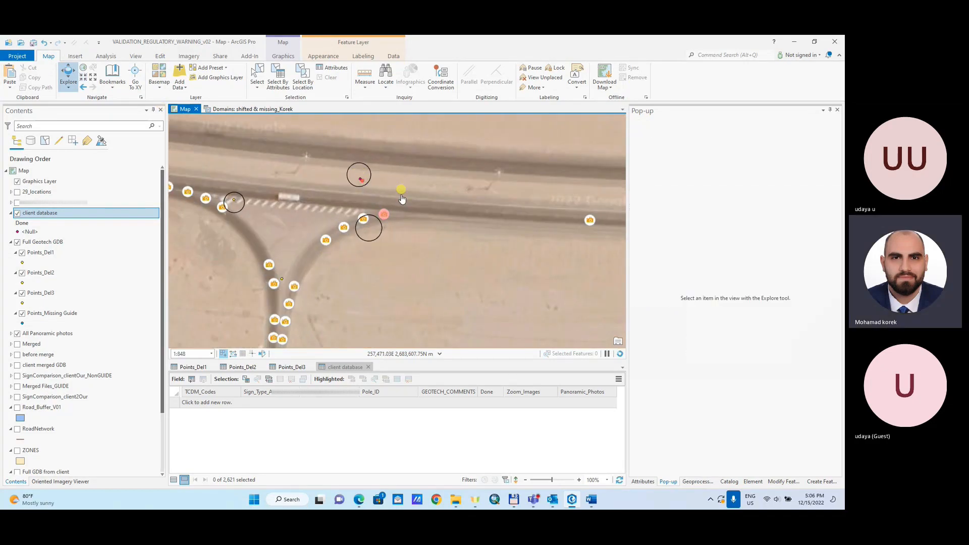
{"action": "left_click", "coordinate": [360, 179]}
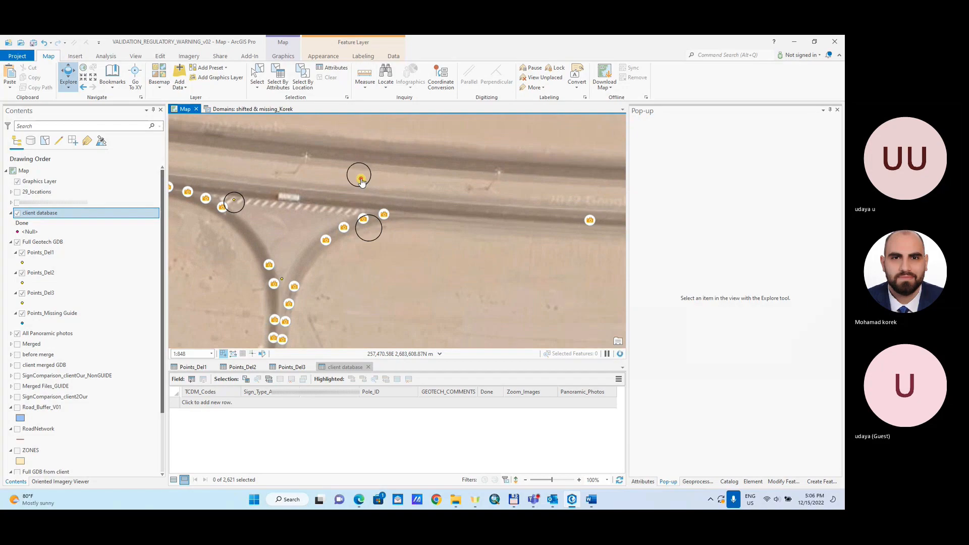
{"action": "left_click", "coordinate": [383, 214]}
{"action": "left_click", "coordinate": [730, 335]}
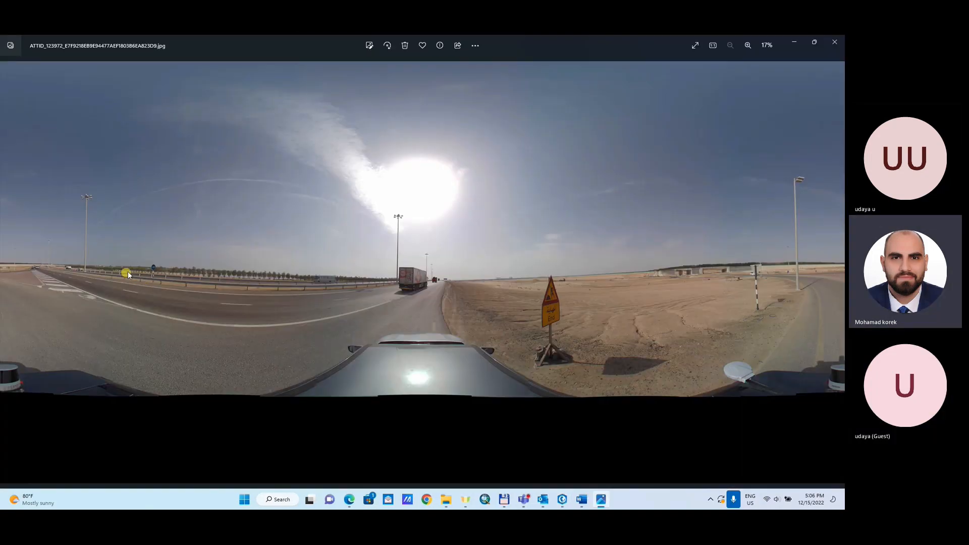
{"action": "scroll", "coordinate": [129, 272], "scroll_direction": "up", "scroll_amount": 5}
{"action": "left_click", "coordinate": [474, 45]}
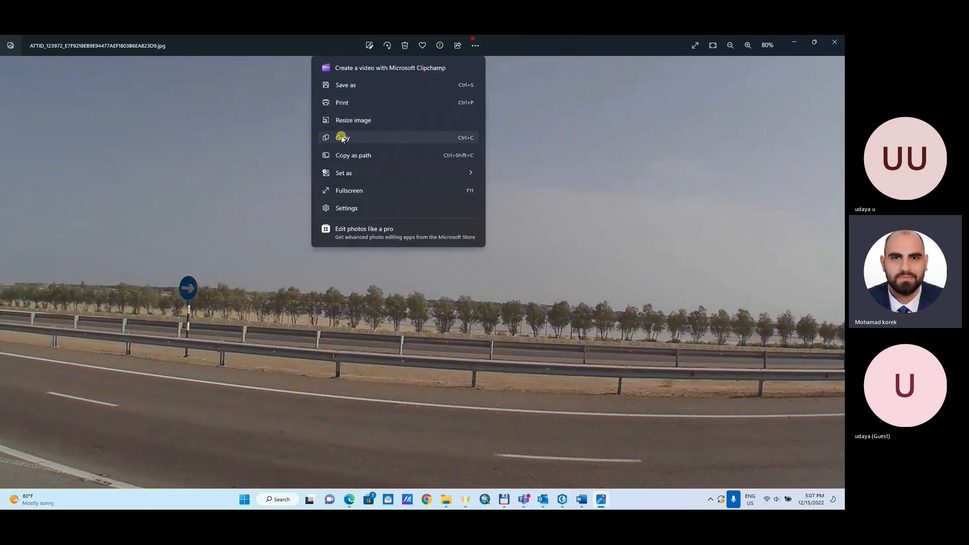
{"action": "left_click", "coordinate": [342, 137]}
- Switch to File Explorer and paste the copied panoramic photo into the wide2 folder under part2
{"action": "left_click", "coordinate": [446, 498]}
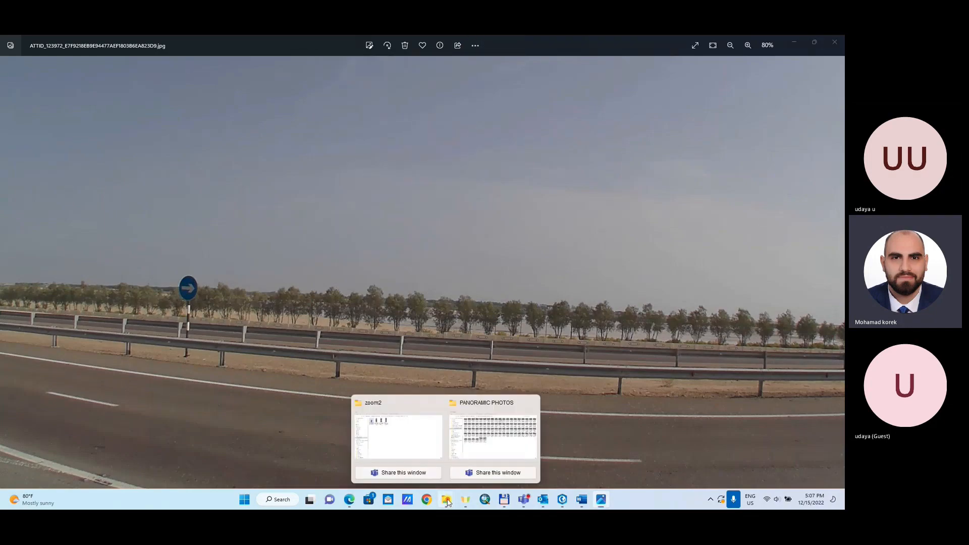
{"action": "left_click", "coordinate": [419, 447]}
{"action": "left_click", "coordinate": [50, 81]}
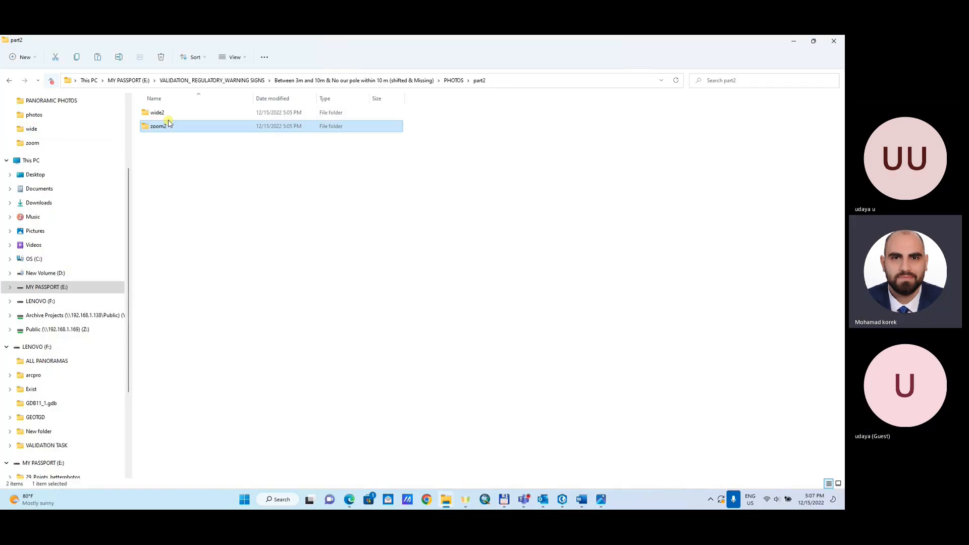
{"action": "left_click", "coordinate": [169, 115]}
{"action": "double_click", "coordinate": [168, 115]}
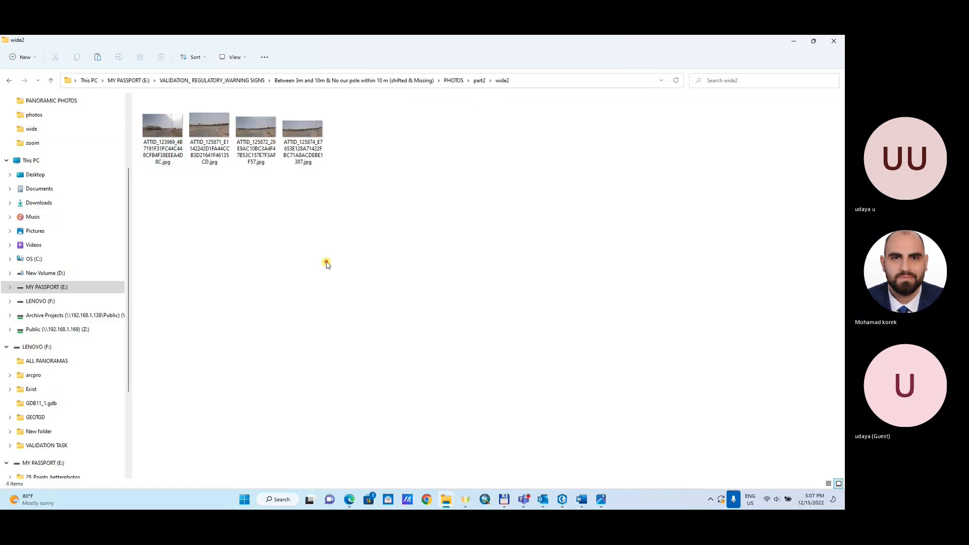
{"action": "key", "text": "ctrl+v"}
- Crop the pasted photo in Paint to about 4145 × 2409 px around the road and the blue median sign, save it, and close Paint
{"action": "right_click", "coordinate": [201, 113]}
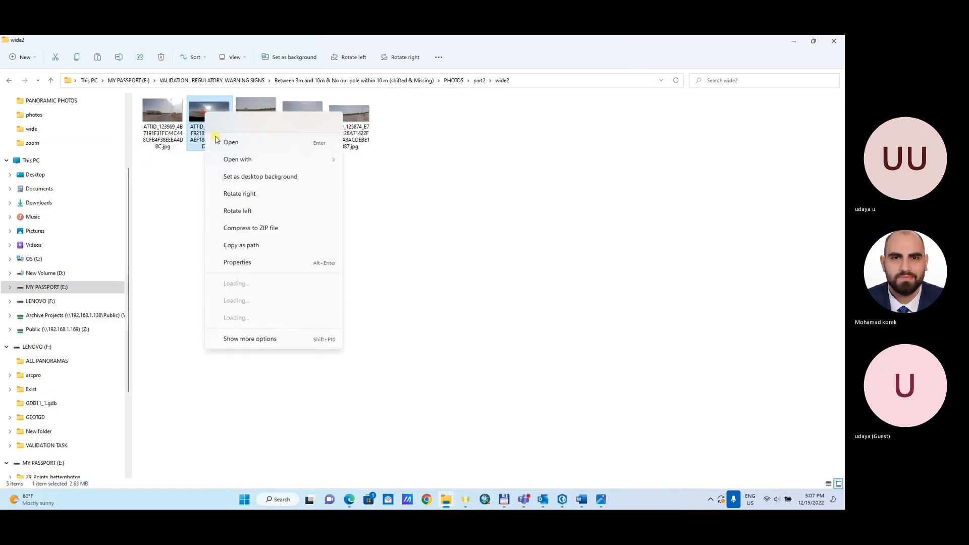
{"action": "mouse_move", "coordinate": [230, 155]}
{"action": "left_click", "coordinate": [362, 171]}
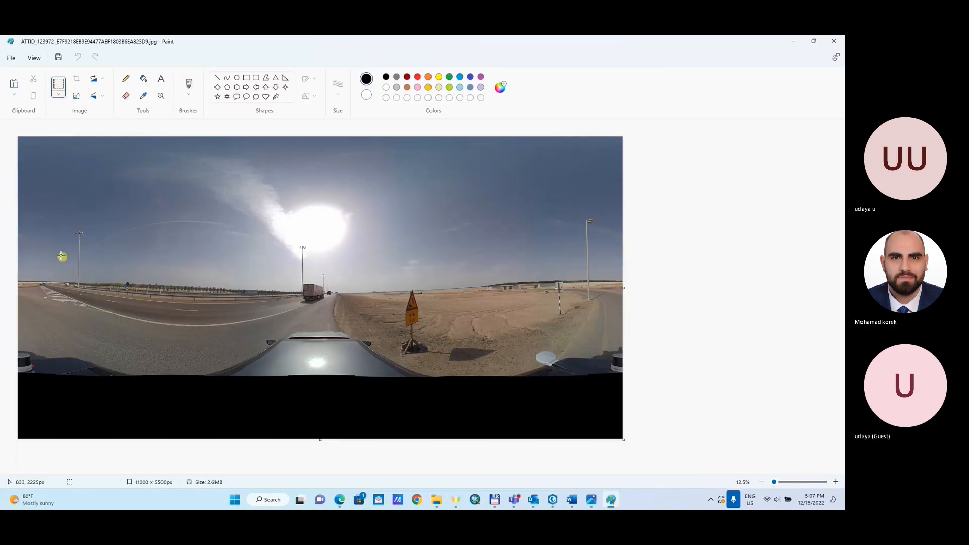
{"action": "left_click_drag", "start_coordinate": [42, 210], "coordinate": [269, 342]}
{"action": "left_click", "coordinate": [76, 76]}
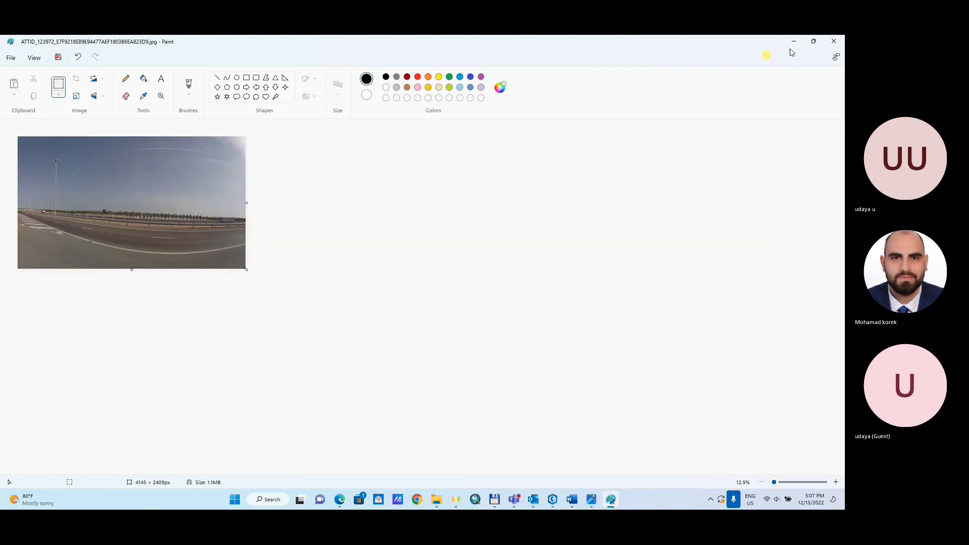
{"action": "left_click", "coordinate": [833, 41]}
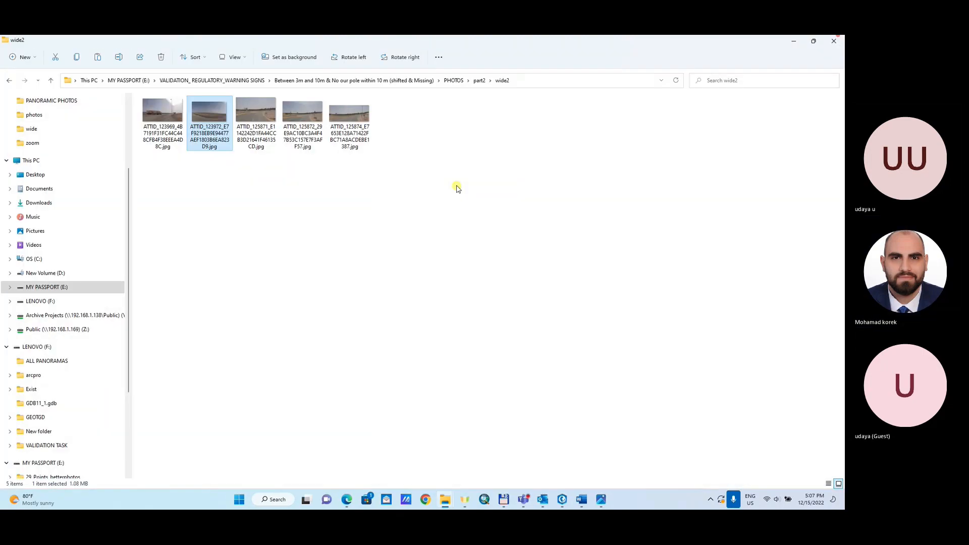
- Paste a copy of the cropped median sign photo into the zoom2 folder and open that copy in Paint
{"action": "left_click", "coordinate": [51, 80]}
{"action": "double_click", "coordinate": [163, 127]}
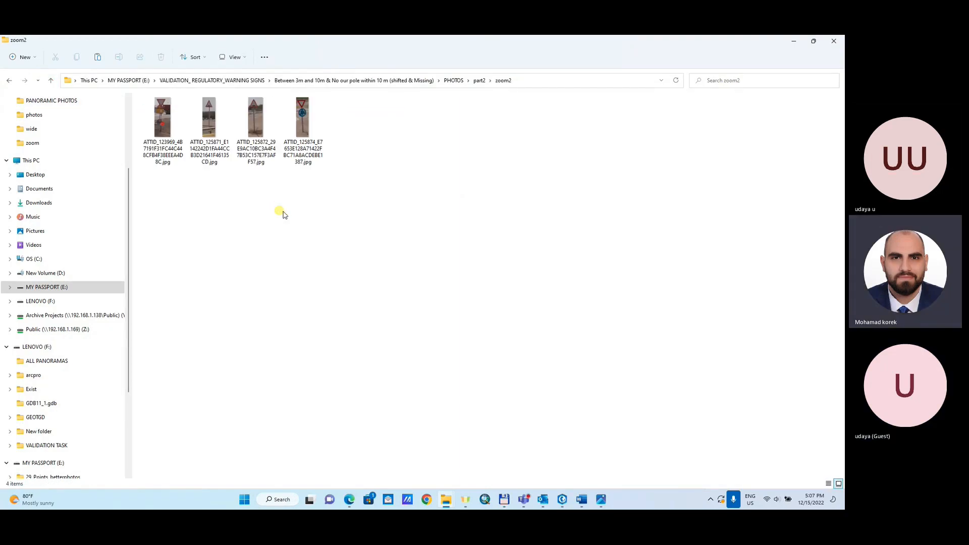
{"action": "right_click", "coordinate": [220, 130]}
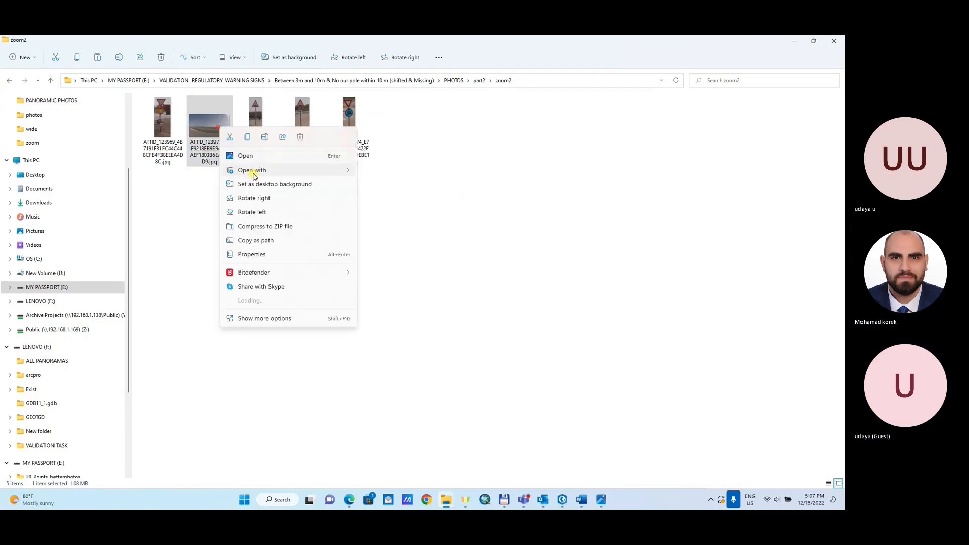
{"action": "mouse_move", "coordinate": [266, 173]}
{"action": "left_click", "coordinate": [381, 184]}
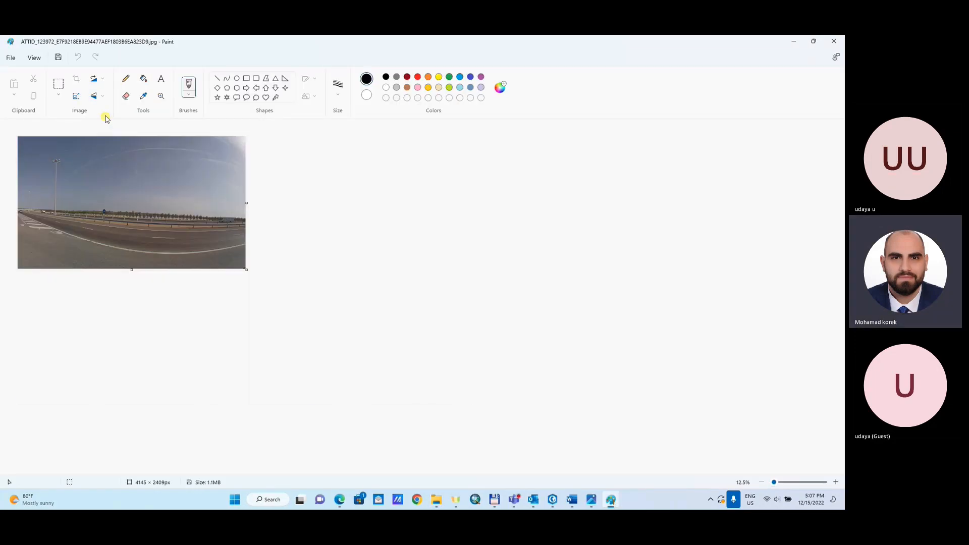
- Crop the zoom2 photo copy to about 107 × 271 px around the blue arrow sign, save it, and close Paint
{"action": "left_click", "coordinate": [59, 84]}
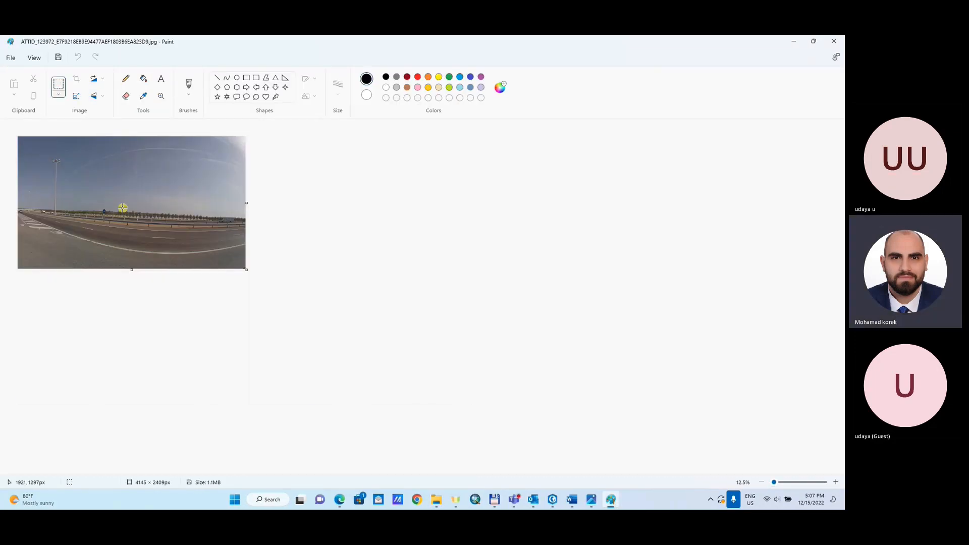
{"action": "left_click_drag", "start_coordinate": [103, 214], "coordinate": [117, 230]}
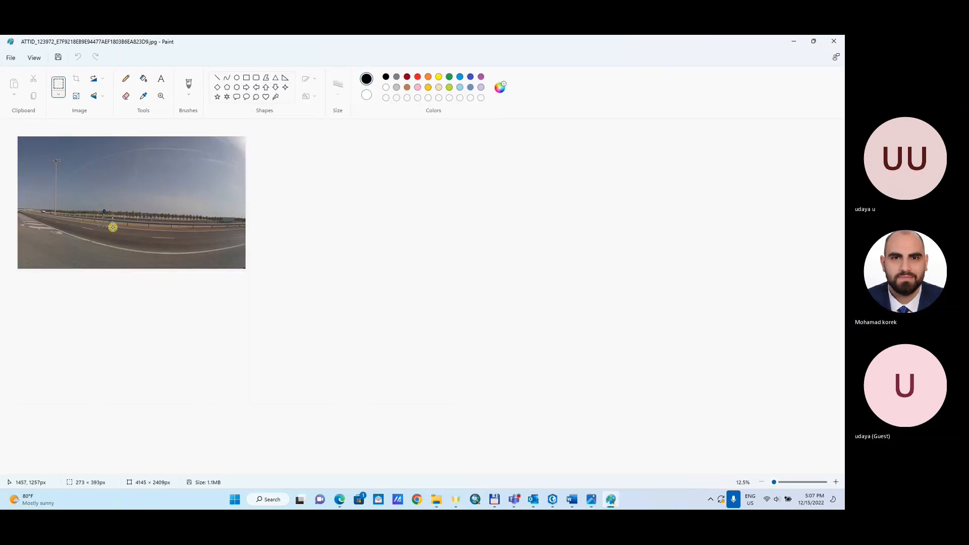
{"action": "left_click", "coordinate": [76, 79]}
{"action": "scroll", "coordinate": [61, 164], "scroll_direction": "up", "scroll_amount": 2}
{"action": "left_click", "coordinate": [58, 84]}
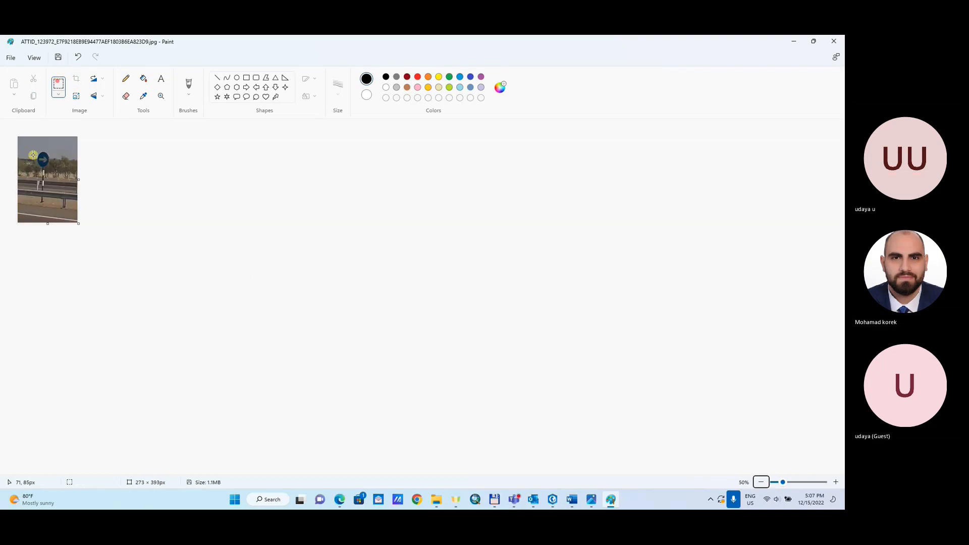
{"action": "left_click_drag", "start_coordinate": [30, 147], "coordinate": [58, 214]}
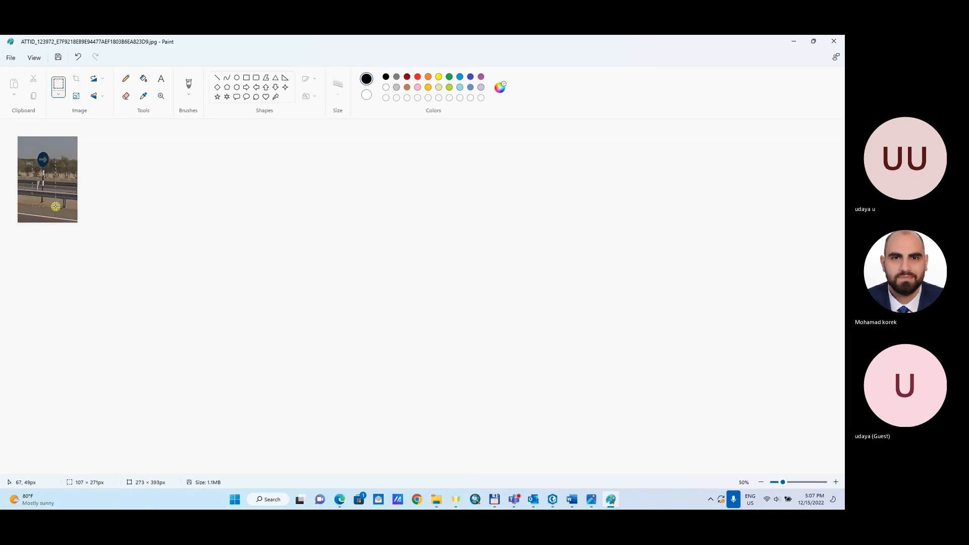
{"action": "left_click", "coordinate": [76, 79]}
{"action": "left_click", "coordinate": [58, 58]}
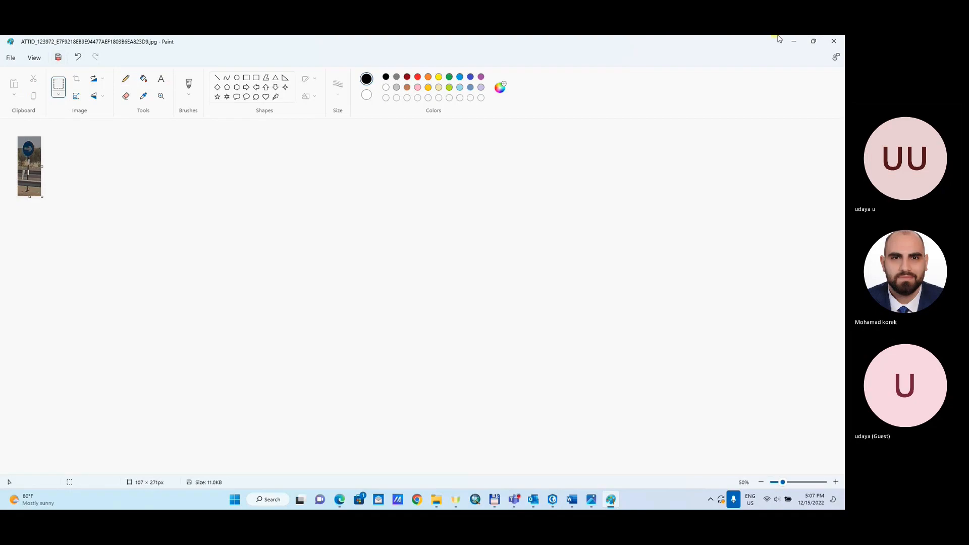
{"action": "left_click", "coordinate": [834, 41]}
- Copy the file name of the cropped blue sign photo in the zoom2 folder and return to ArcGIS Pro
{"action": "left_click", "coordinate": [206, 146]}
{"action": "key", "text": "ctrl+c"}
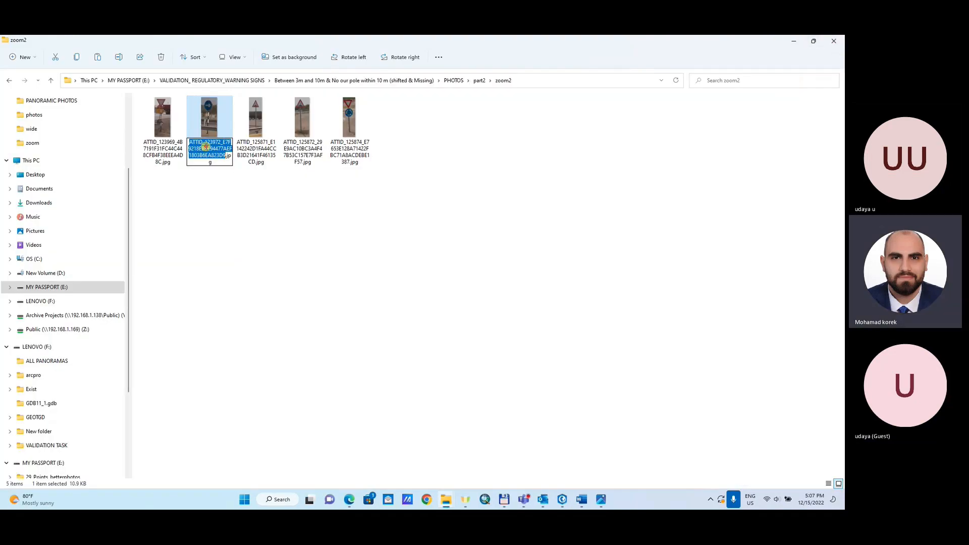
{"action": "left_click", "coordinate": [794, 41]}
{"action": "left_click", "coordinate": [833, 40]}
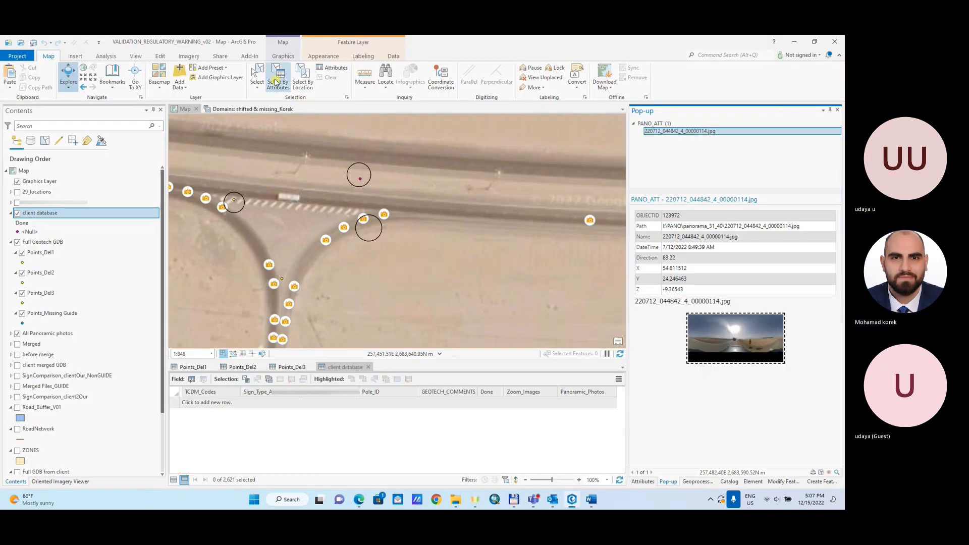
- Select the RIGHT TURN ONLY point in the circle on the main road and paste the copied file name into Zoom_Images
{"action": "left_click", "coordinate": [258, 73]}
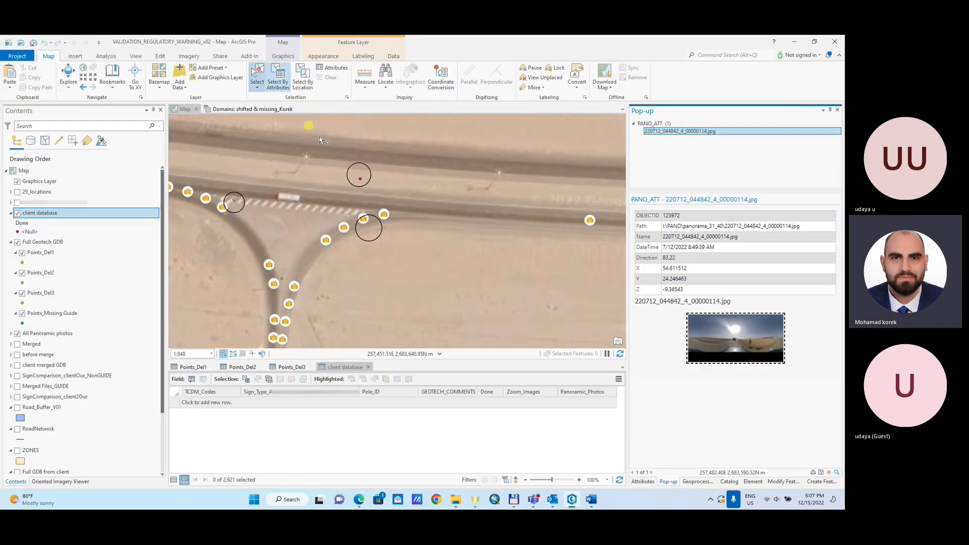
{"action": "left_click", "coordinate": [354, 175]}
{"action": "left_click", "coordinate": [354, 176]}
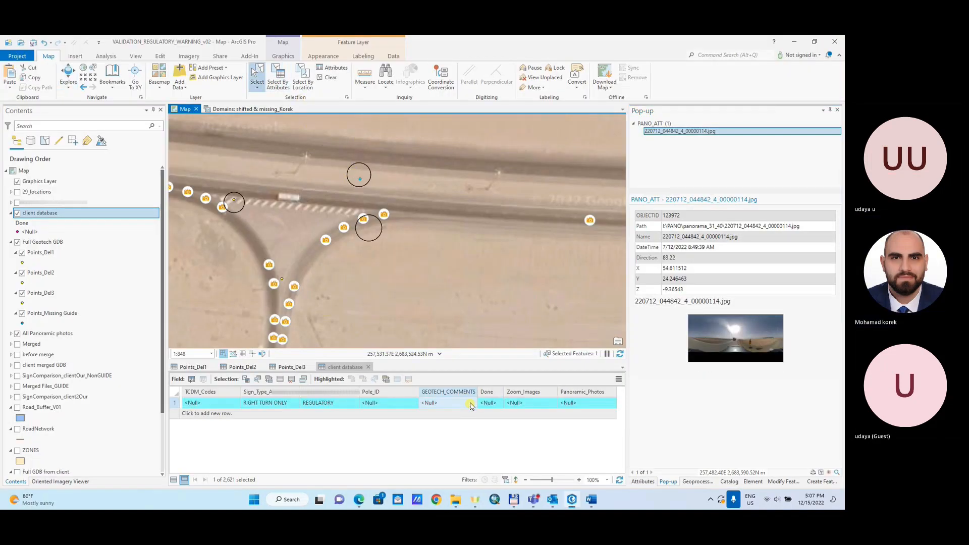
{"action": "left_click", "coordinate": [529, 403]}
{"action": "left_click", "coordinate": [533, 403]}
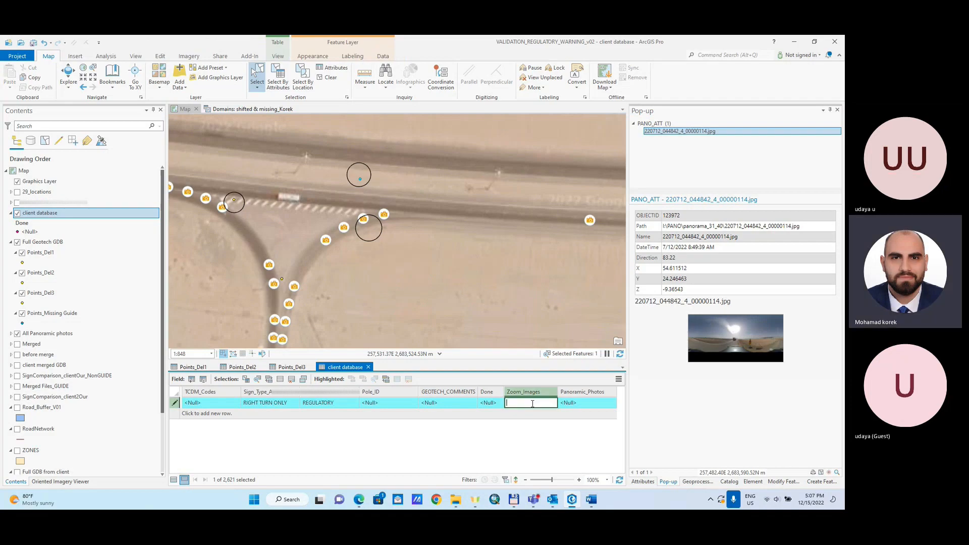
{"action": "key", "text": "ctrl+v"}
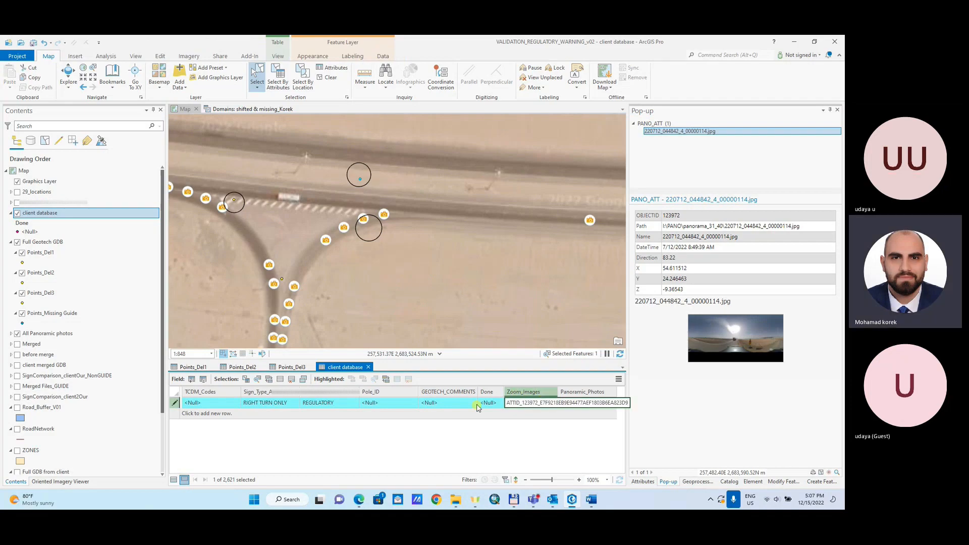
- Set the selected point's GEOTECH_COMMENTS to Missing and Done to d, and clear the selection
{"action": "left_click", "coordinate": [455, 405]}
{"action": "left_click", "coordinate": [446, 419]}
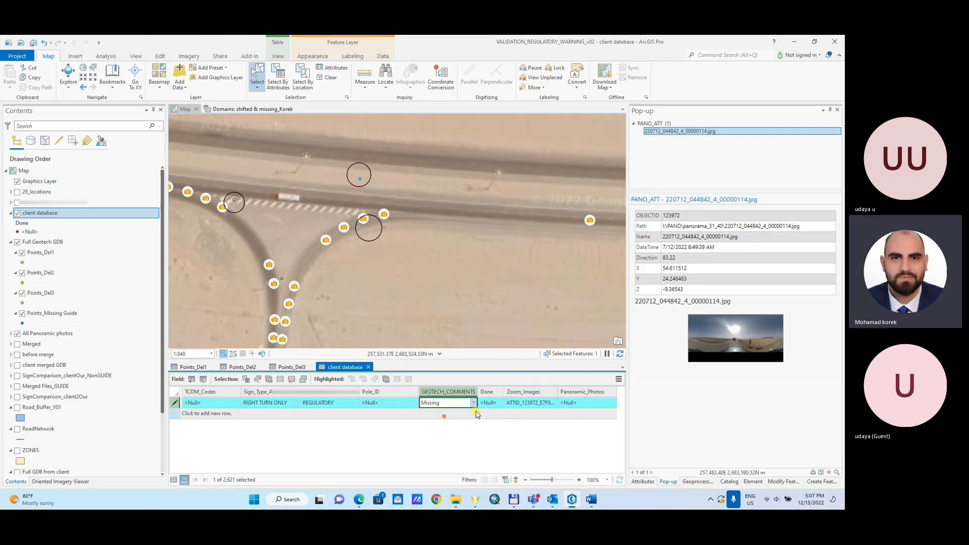
{"action": "left_click", "coordinate": [486, 403]}
{"action": "type", "text": "d"}
{"action": "key", "text": "Return"}
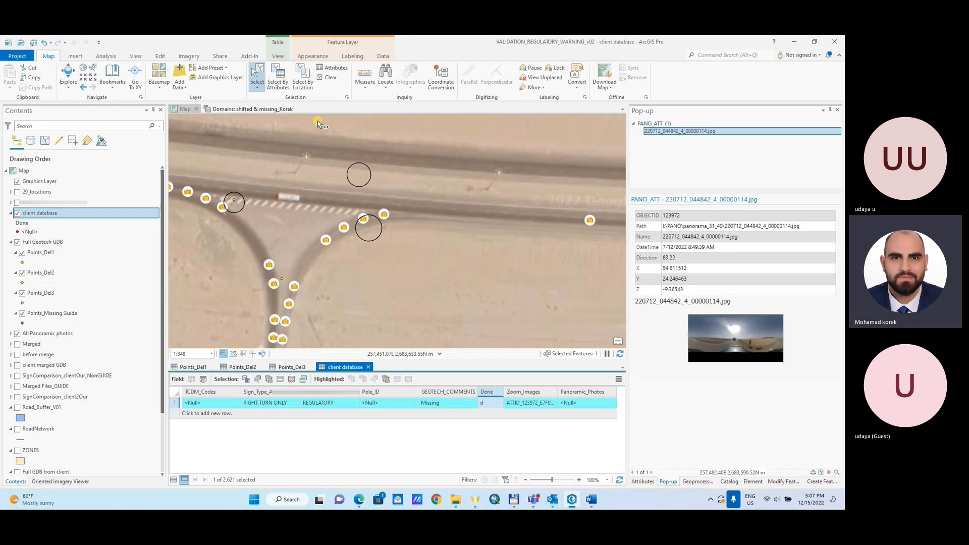
{"action": "left_click", "coordinate": [327, 80]}
- Select the client database records whose GEOTECH_COMMENTS equals 3 - Doesn't Exist and zoom to the first selected record
{"action": "scroll", "coordinate": [366, 195], "scroll_direction": "down", "scroll_amount": 3}
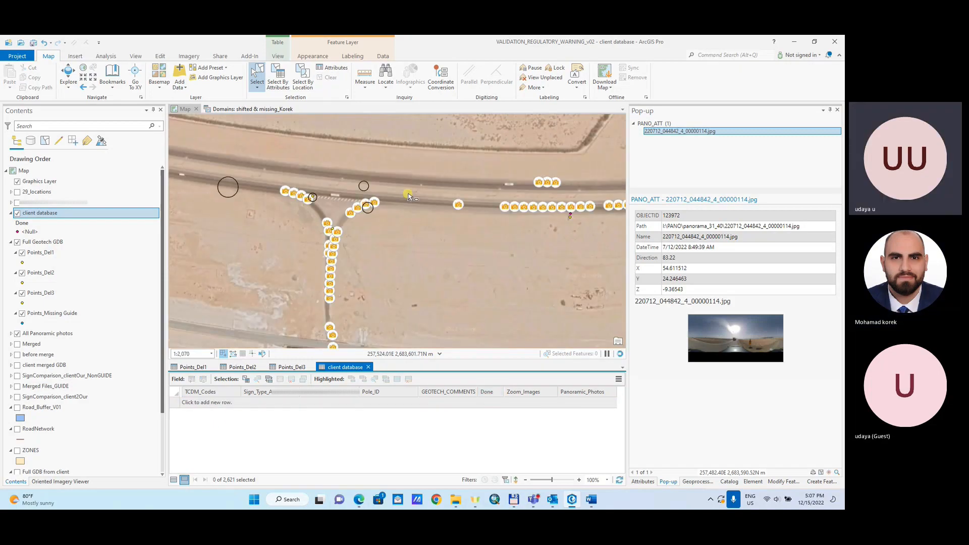
{"action": "left_click", "coordinate": [697, 482]}
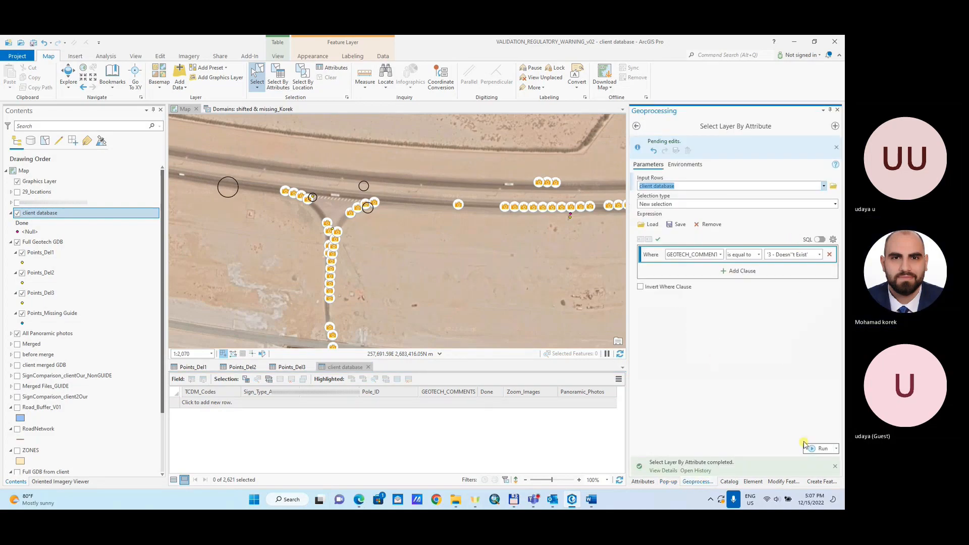
{"action": "left_click", "coordinate": [818, 449]}
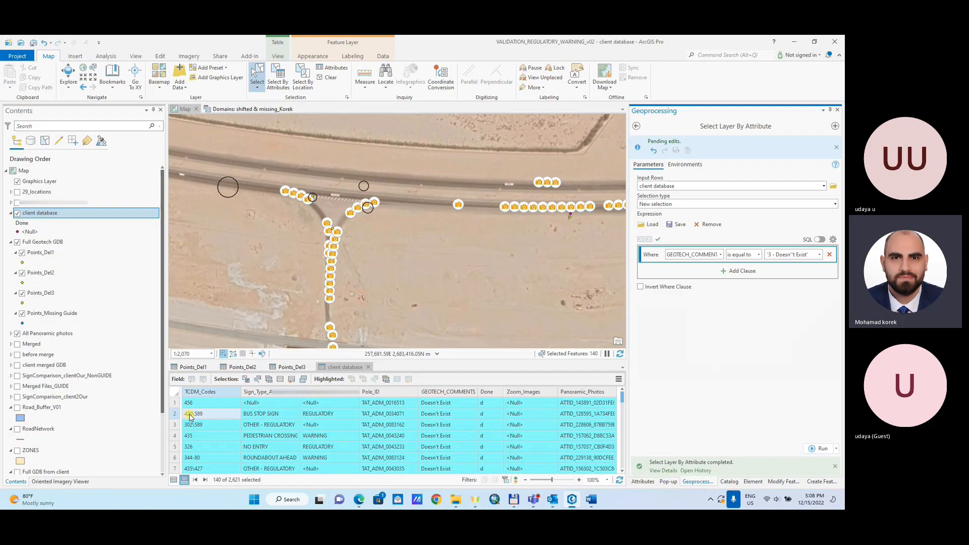
{"action": "double_click", "coordinate": [176, 403]}
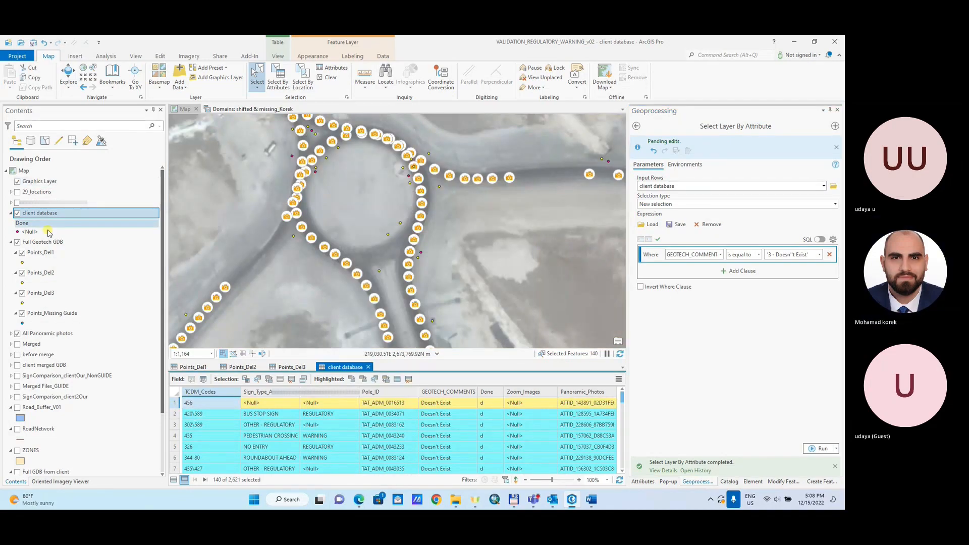
- Open the symbology of the client database layer and add all values of the Done field as classes
{"action": "right_click", "coordinate": [52, 212]}
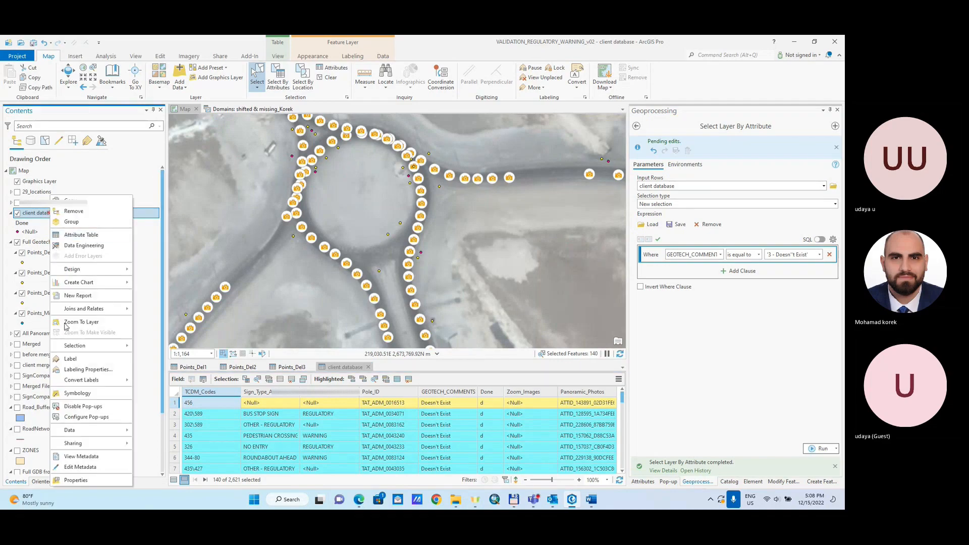
{"action": "left_click", "coordinate": [77, 393]}
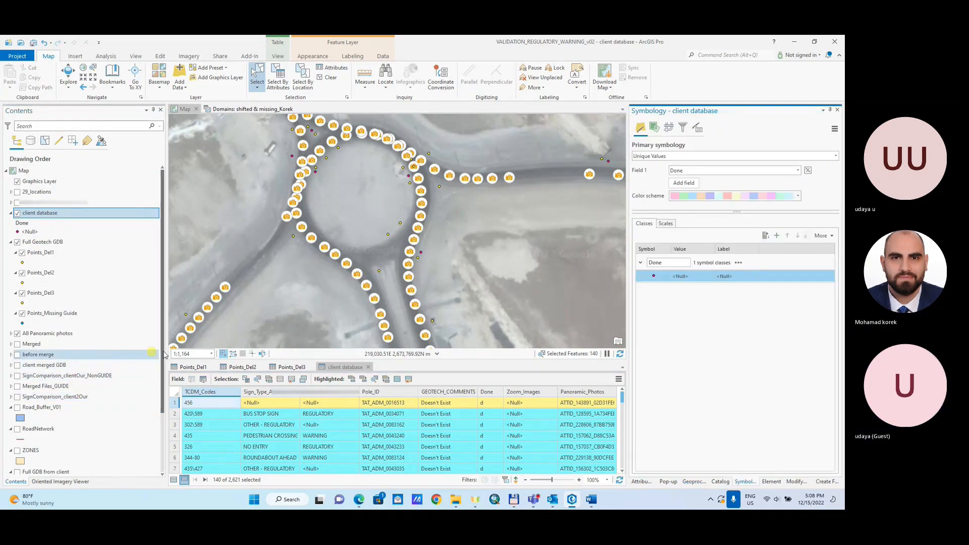
{"action": "left_click", "coordinate": [690, 279]}
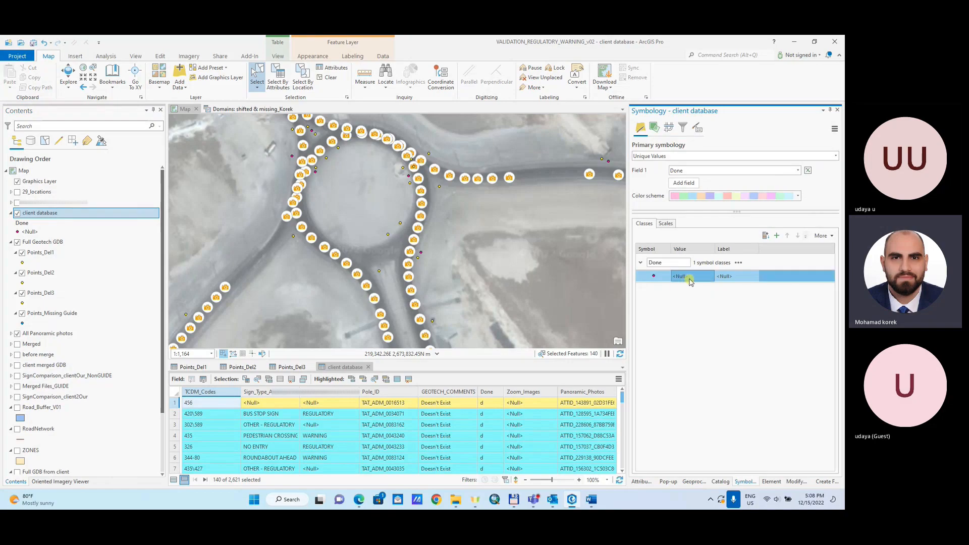
{"action": "left_click", "coordinate": [32, 214]}
{"action": "left_click", "coordinate": [765, 236]}
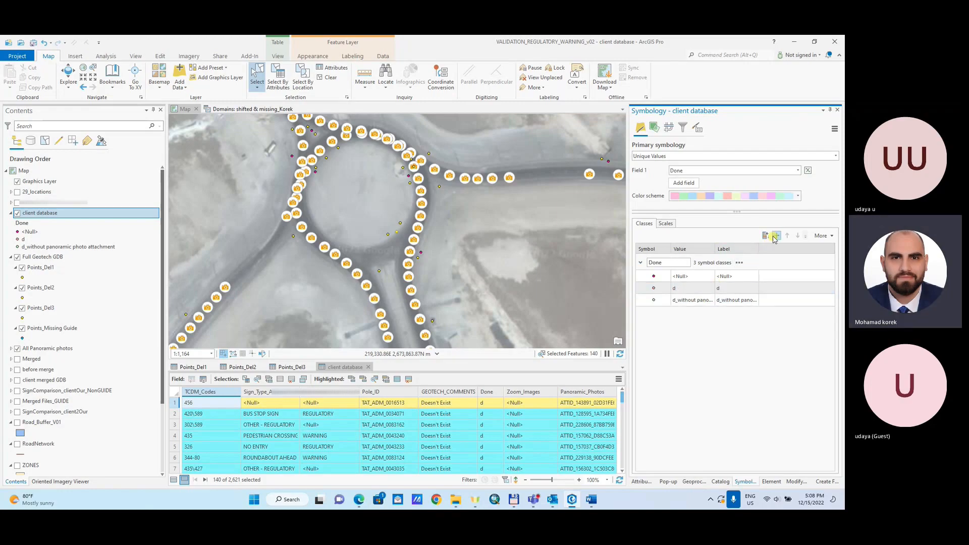
- Remove all Done classes, add back only the <Null> value, and recolour its symbol
{"action": "left_click", "coordinate": [740, 262]}
{"action": "left_click", "coordinate": [754, 293]}
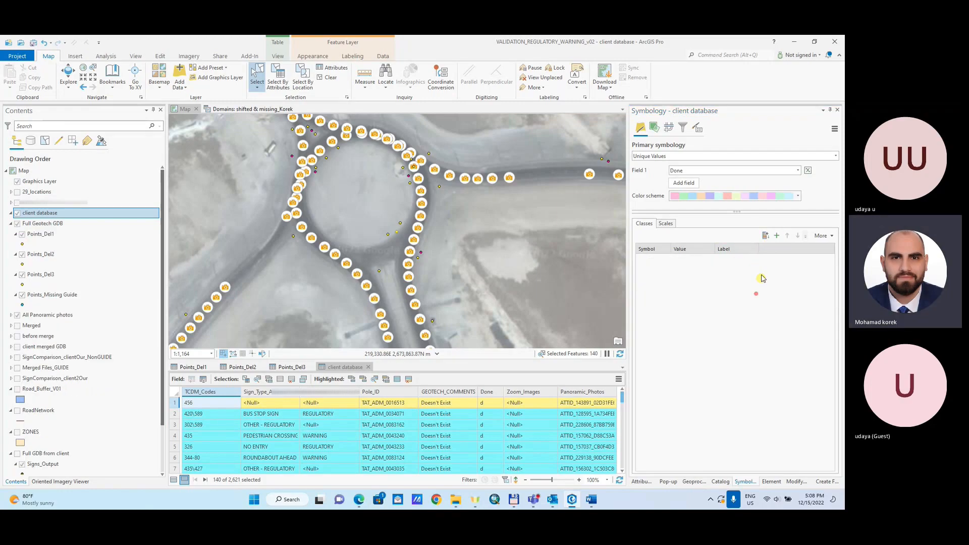
{"action": "left_click", "coordinate": [776, 237]}
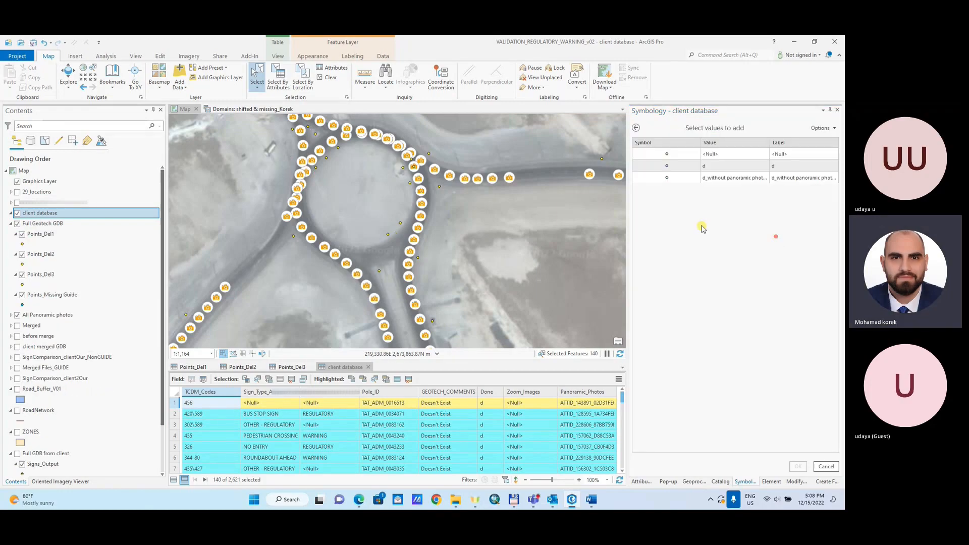
{"action": "left_click", "coordinate": [637, 157]}
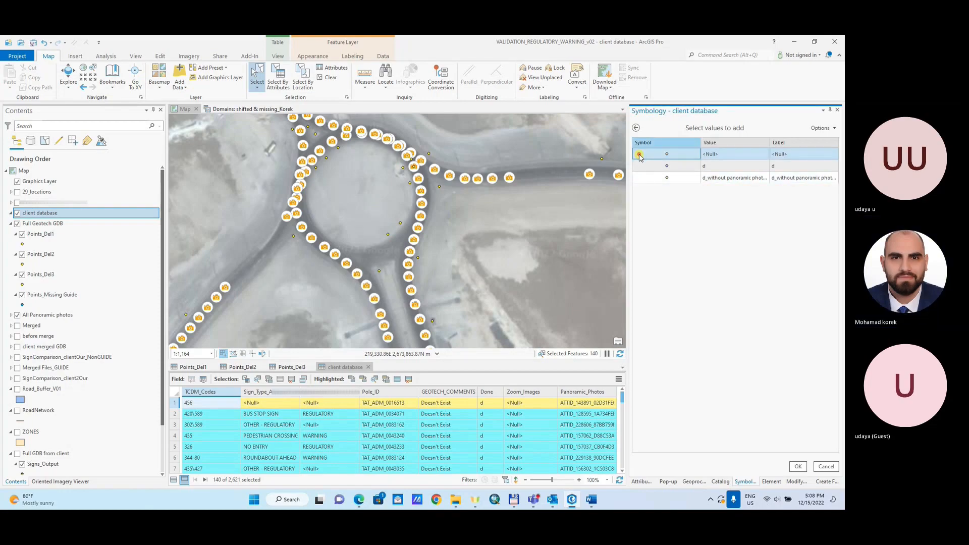
{"action": "left_click", "coordinate": [798, 466]}
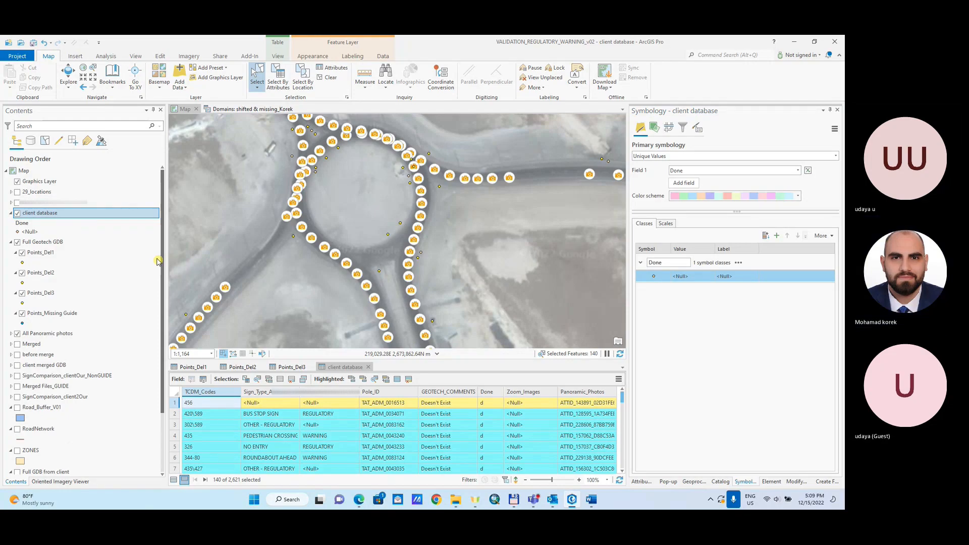
{"action": "right_click", "coordinate": [17, 231]}
{"action": "left_click", "coordinate": [122, 273]}
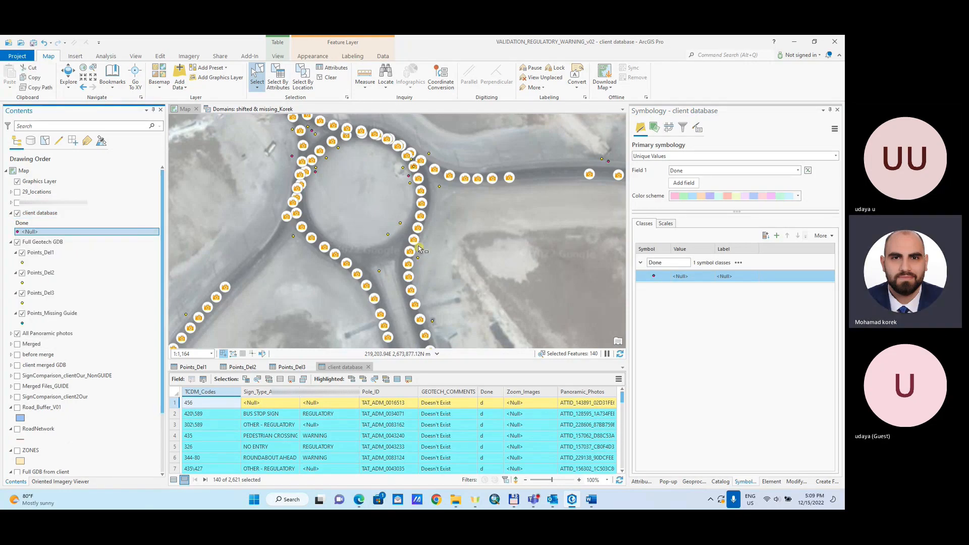
- Add all Done values to the symbology classes again and recolour the symbol of the d class
{"action": "left_click", "coordinate": [765, 236]}
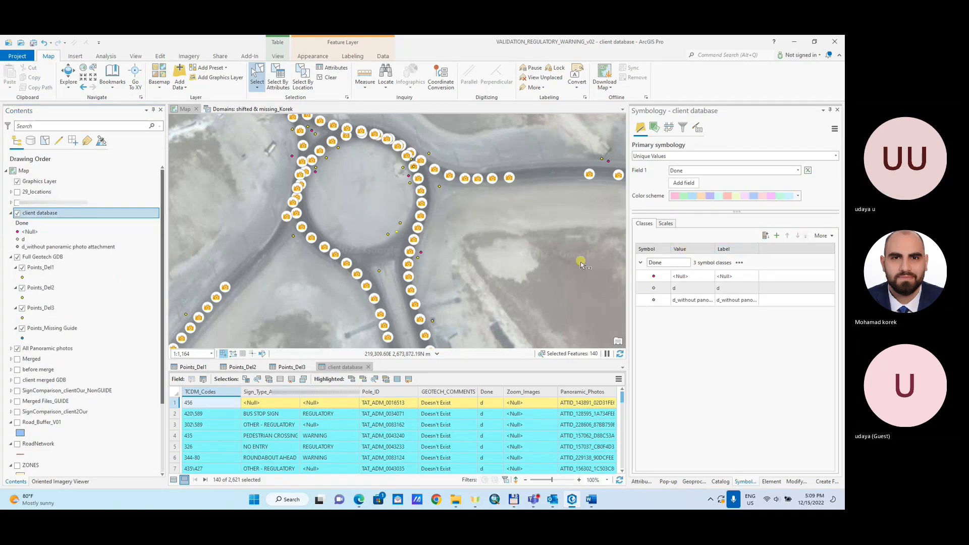
{"action": "right_click", "coordinate": [17, 239]}
{"action": "left_click", "coordinate": [35, 283]}
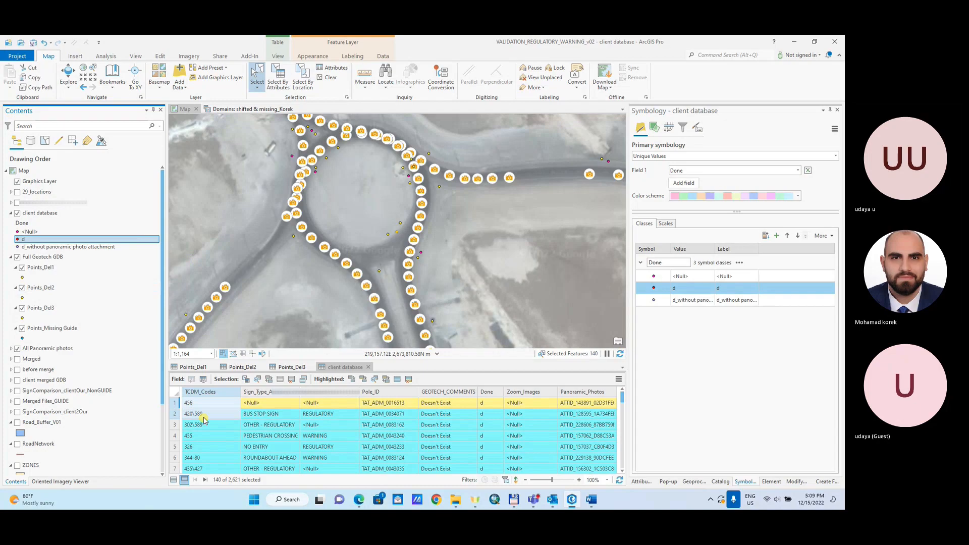
- View the panoramic photo of the camera point beside the first Doesn't Exist record, then the pop-up of the neighbouring Points_Del3 sign
{"action": "scroll", "coordinate": [418, 205], "scroll_direction": "up", "scroll_amount": 5}
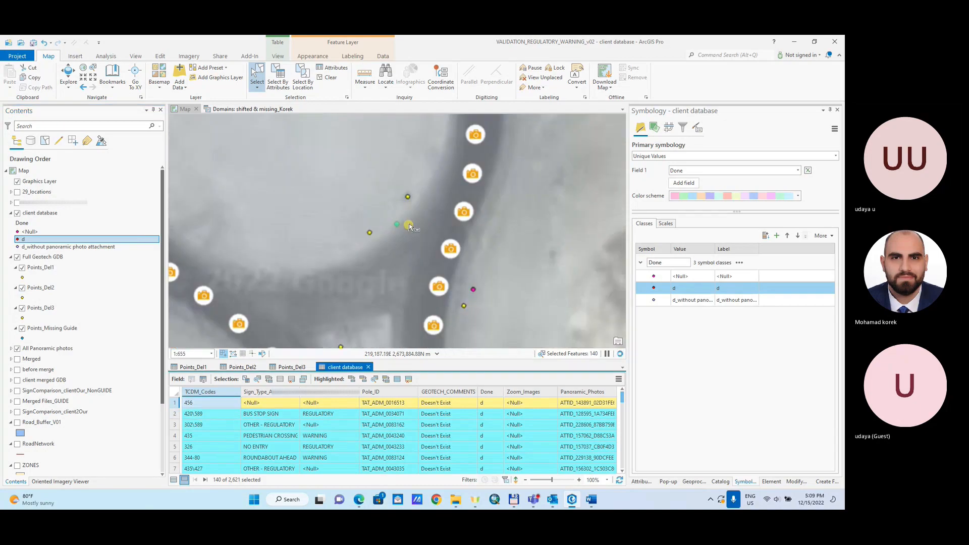
{"action": "scroll", "coordinate": [417, 205], "scroll_direction": "down", "scroll_amount": 3}
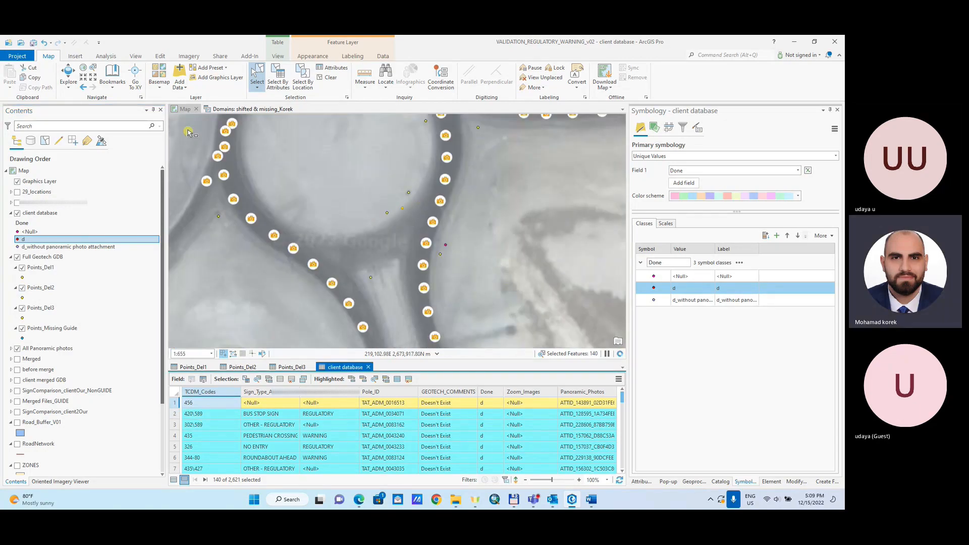
{"action": "left_click", "coordinate": [68, 74]}
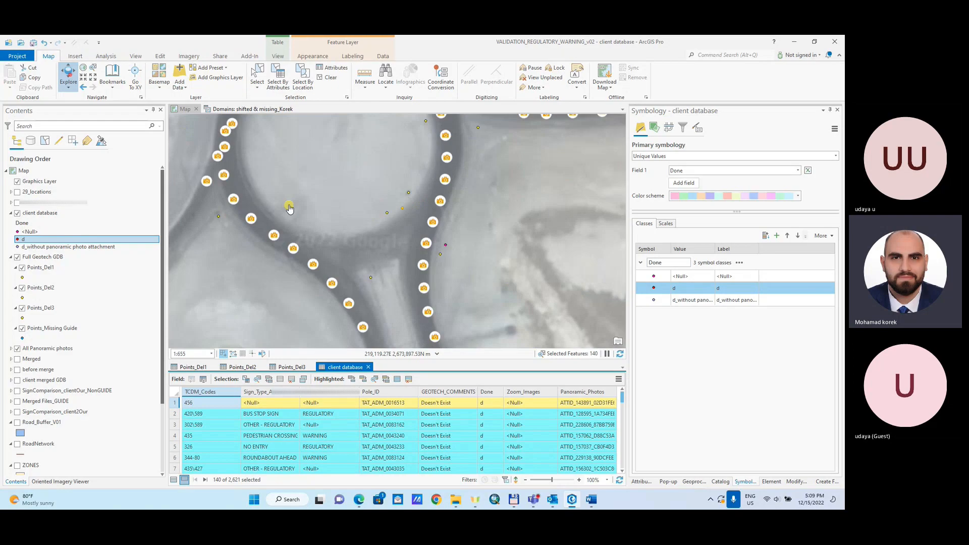
{"action": "left_click", "coordinate": [403, 212]}
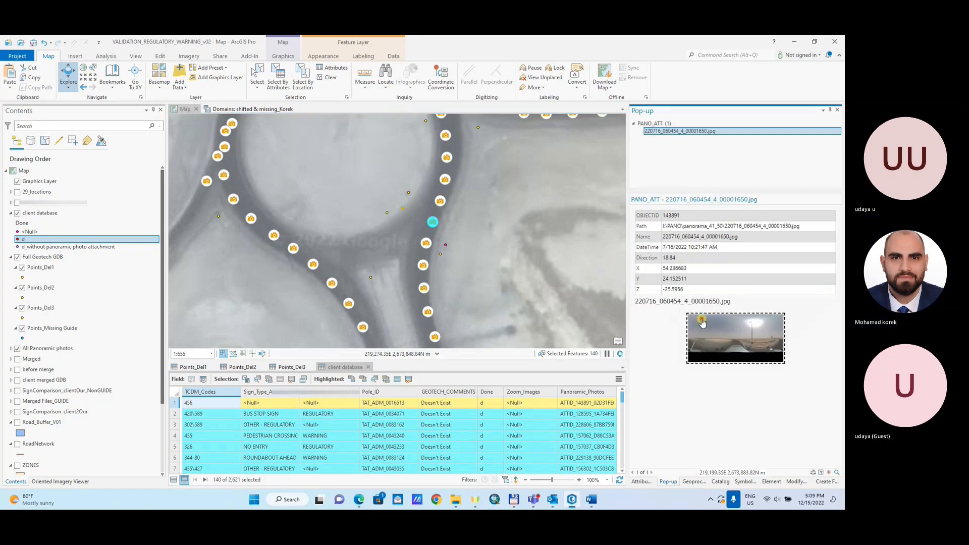
{"action": "left_click", "coordinate": [702, 319]}
{"action": "scroll", "coordinate": [222, 286], "scroll_direction": "up", "scroll_amount": 1}
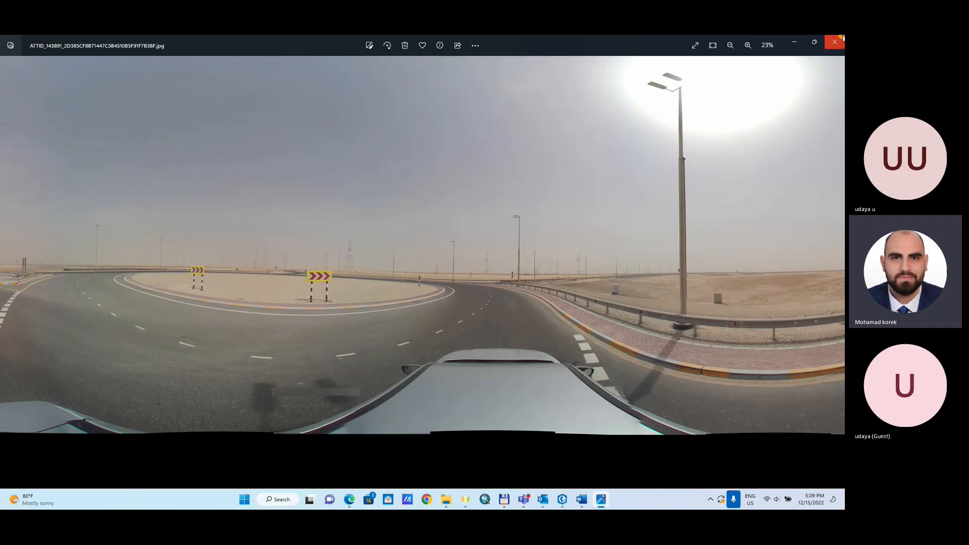
{"action": "left_click", "coordinate": [835, 42]}
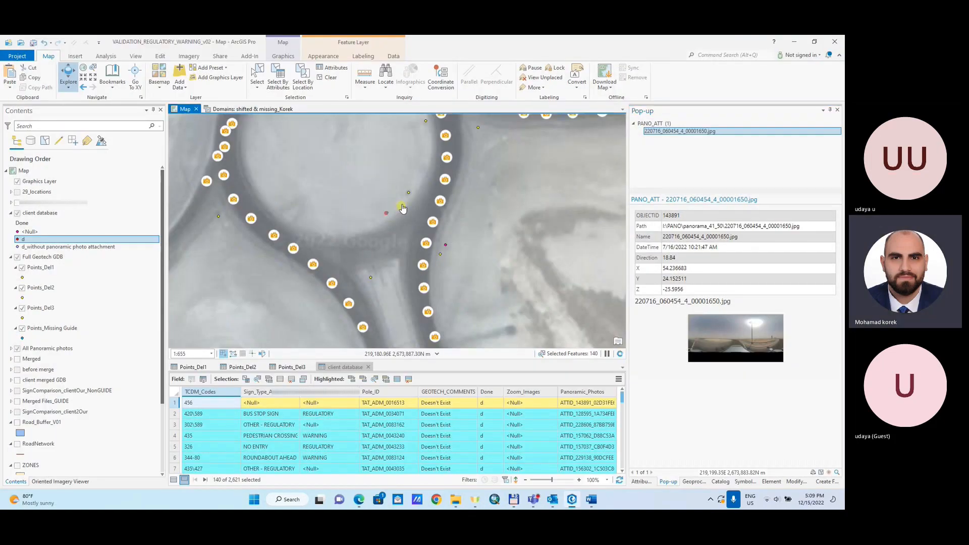
{"action": "left_click", "coordinate": [402, 209]}
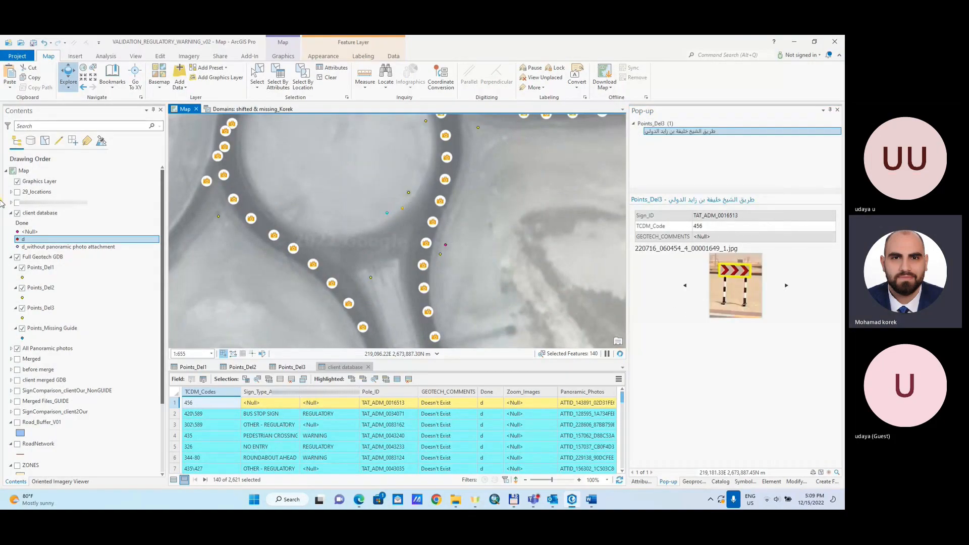
- View the pop-up of the neighbouring Points_Del3 sign inside the roundabout and open the panoramic photo of the nearby camera point
{"action": "left_click", "coordinate": [409, 193]}
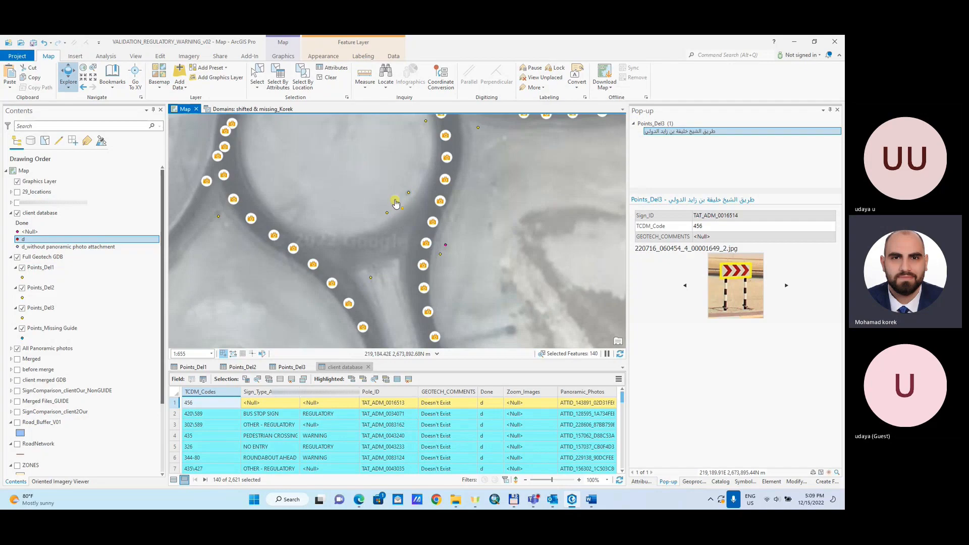
{"action": "scroll", "coordinate": [402, 207], "scroll_direction": "up", "scroll_amount": 2}
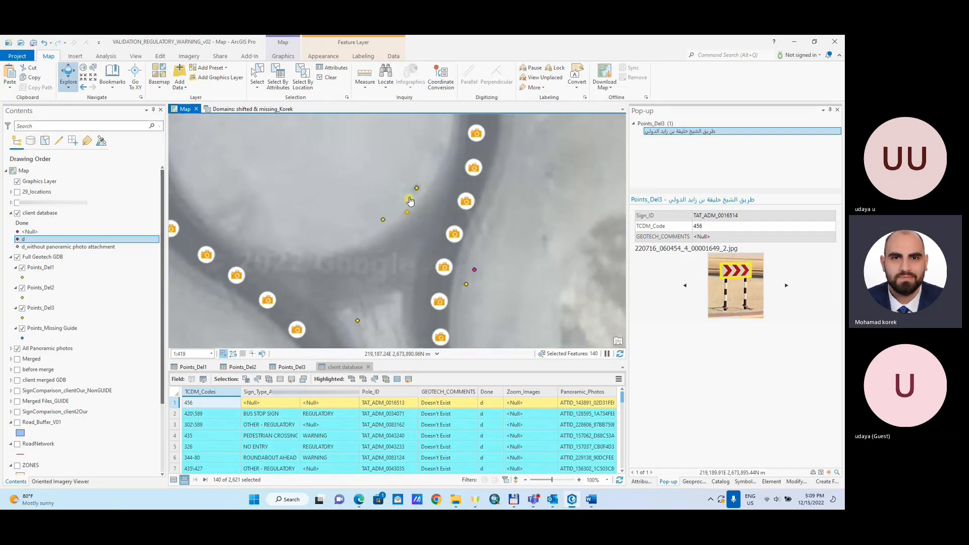
{"action": "left_click", "coordinate": [454, 234]}
{"action": "left_click", "coordinate": [720, 323]}
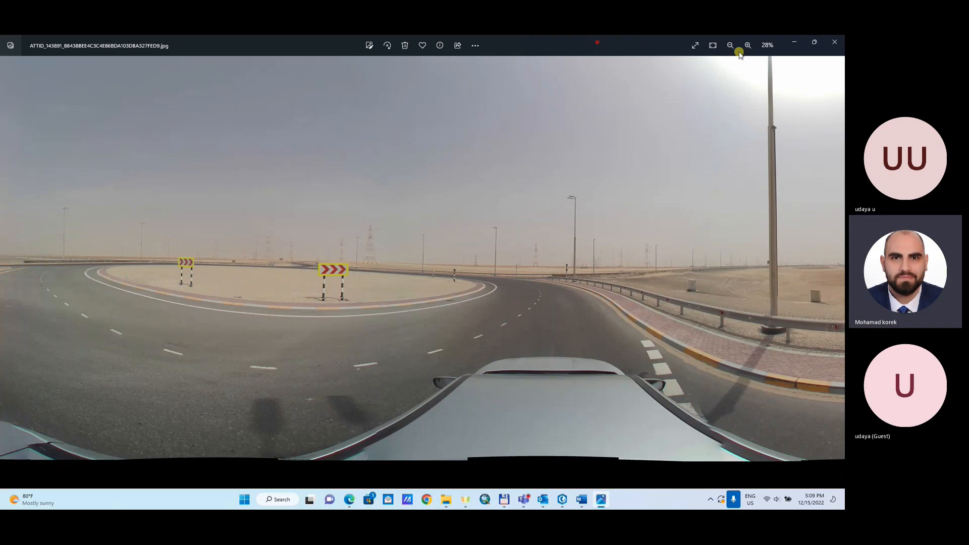
- Copy the open panoramic photo into the PANORAMIC PHOTOS folder and select its file name for copying
{"action": "left_click", "coordinate": [474, 45]}
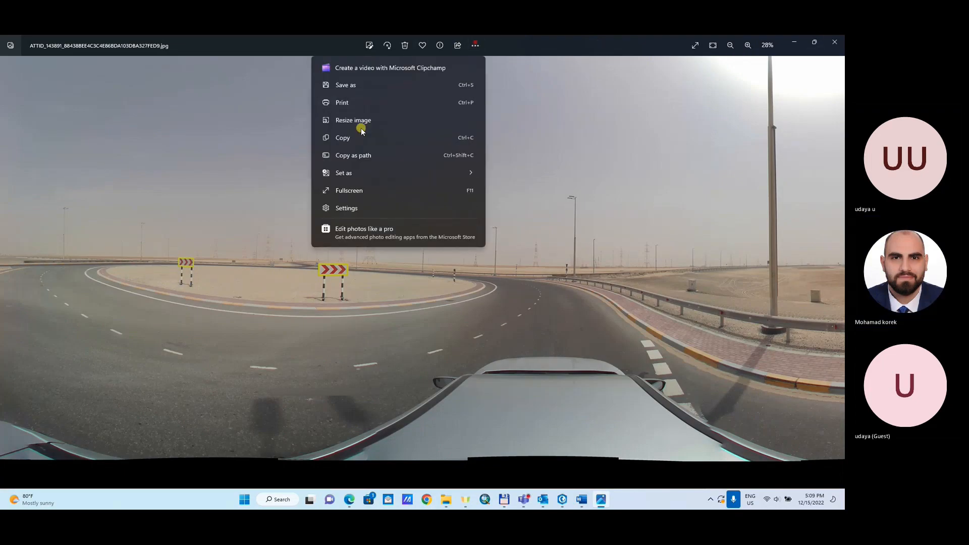
{"action": "left_click", "coordinate": [353, 136]}
{"action": "mouse_move", "coordinate": [446, 499]}
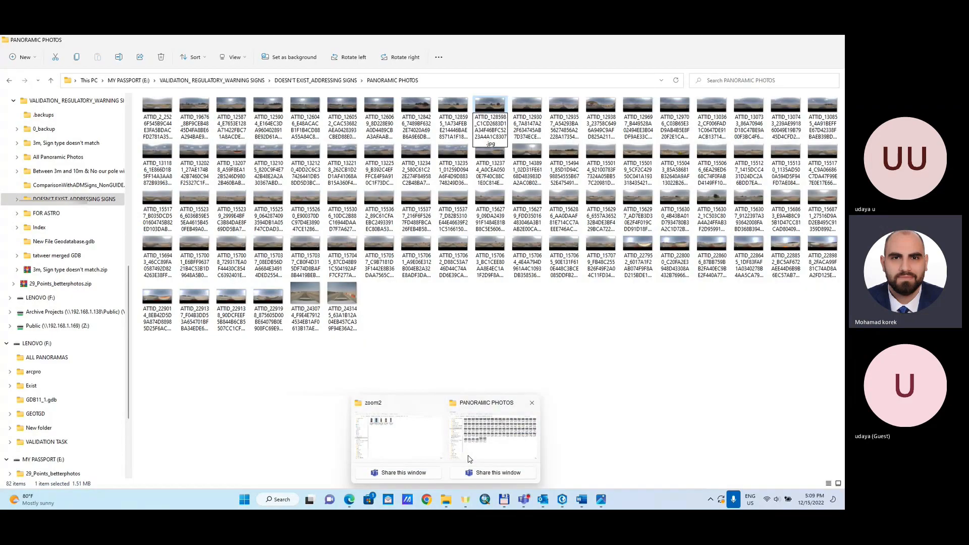
{"action": "left_click", "coordinate": [468, 458]}
{"action": "left_click", "coordinate": [439, 346]}
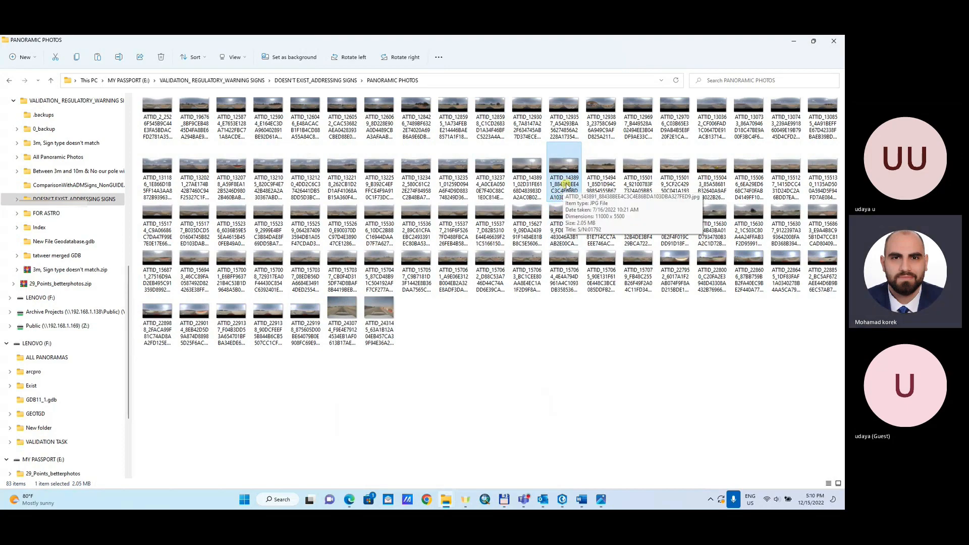
{"action": "left_click", "coordinate": [574, 193]}
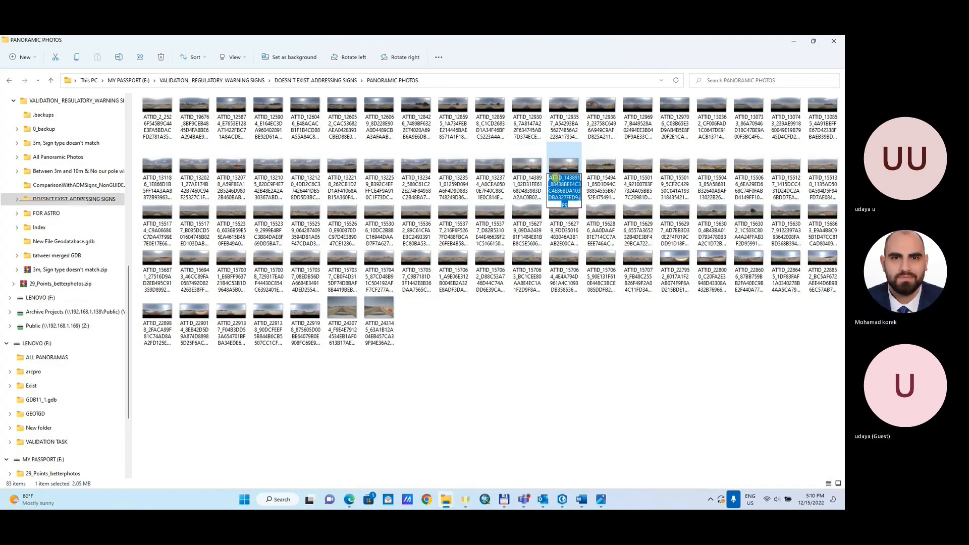
{"action": "left_click", "coordinate": [793, 42]}
{"action": "left_click", "coordinate": [833, 41]}
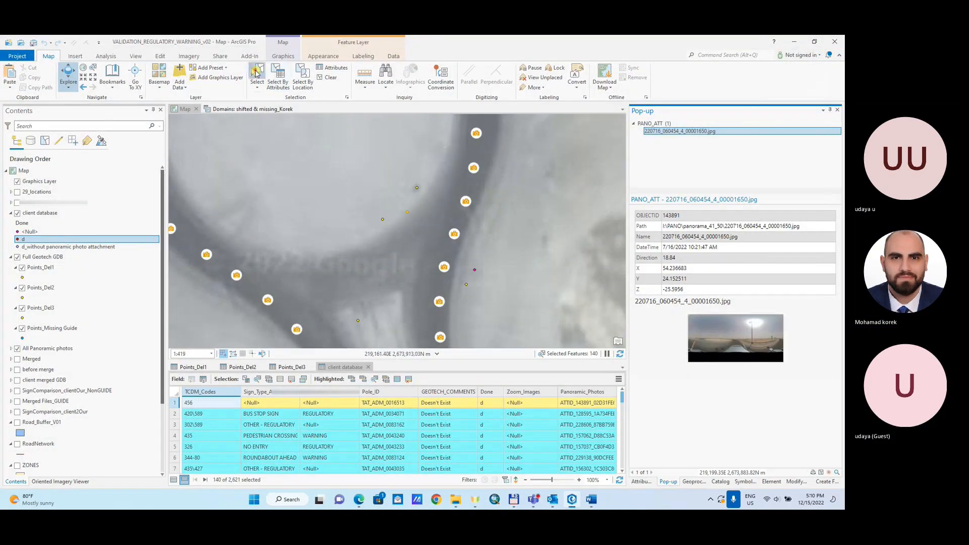
- Select the Doesn't Exist point of the client database, examine its Panoramic_Photos and GEOTECH_COMMENTS entries, and clear the selection
{"action": "left_click", "coordinate": [257, 76]}
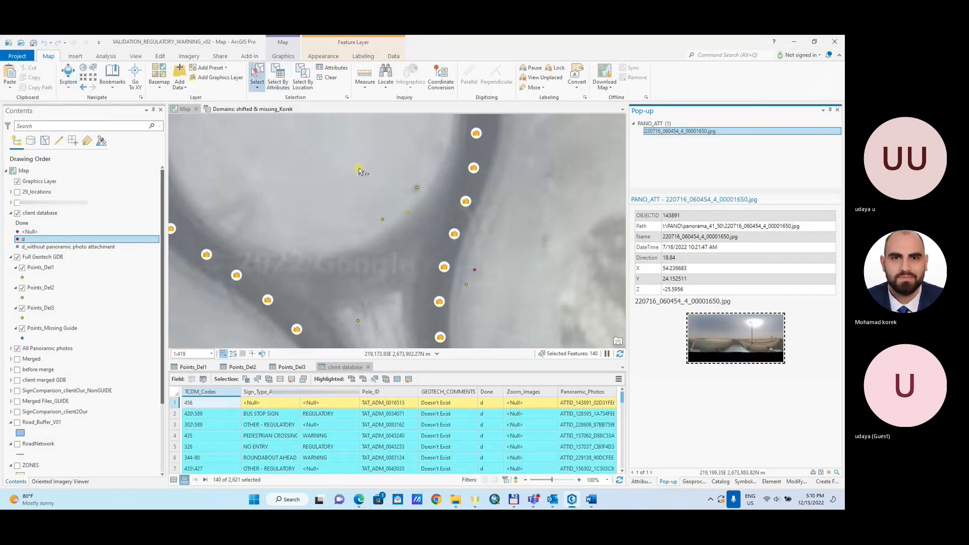
{"action": "left_click", "coordinate": [407, 211]}
{"action": "left_click", "coordinate": [407, 212]}
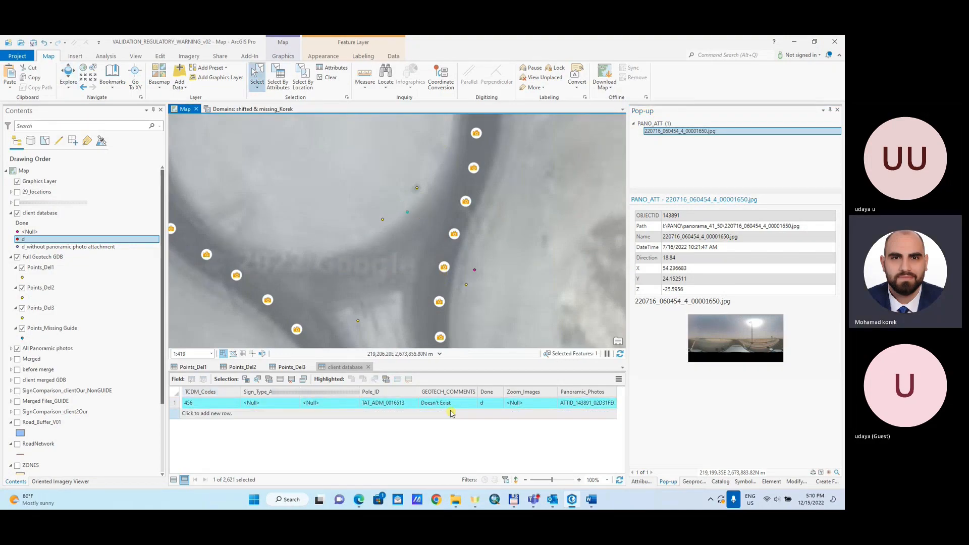
{"action": "left_click", "coordinate": [566, 404]}
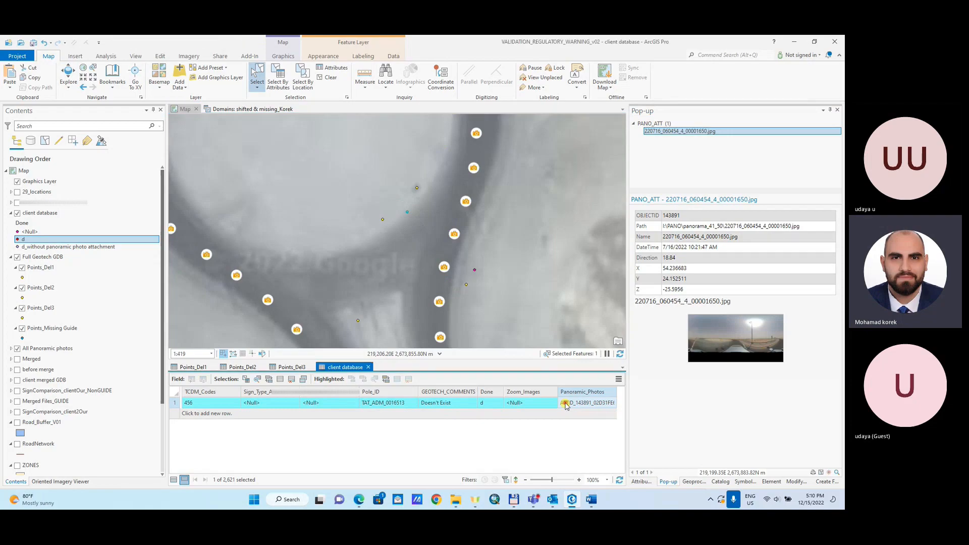
{"action": "left_click", "coordinate": [566, 403]}
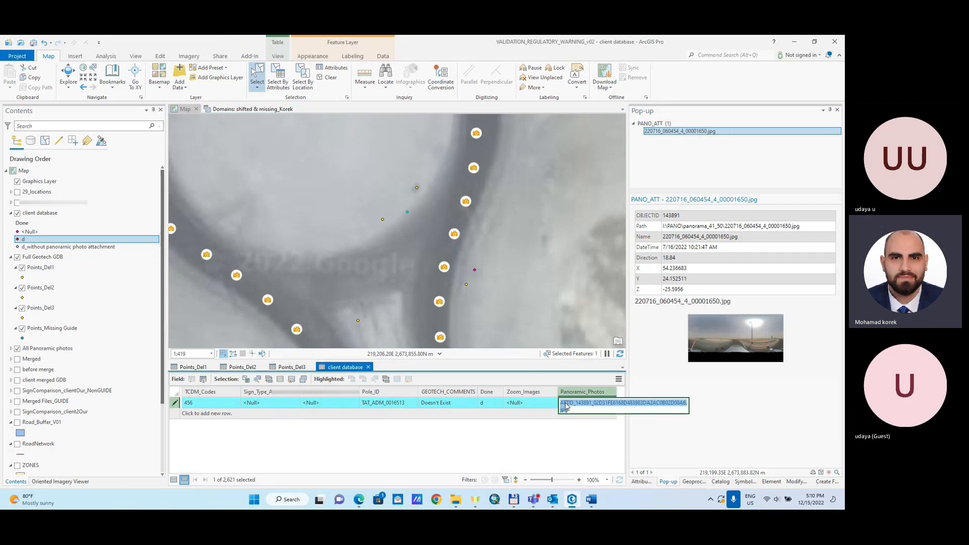
{"action": "left_click", "coordinate": [463, 407]}
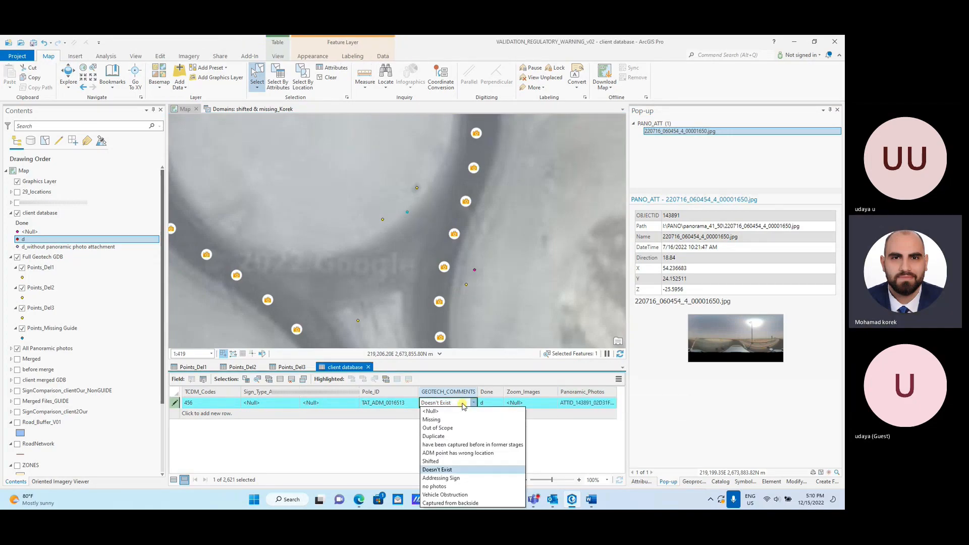
{"action": "left_click", "coordinate": [464, 405]}
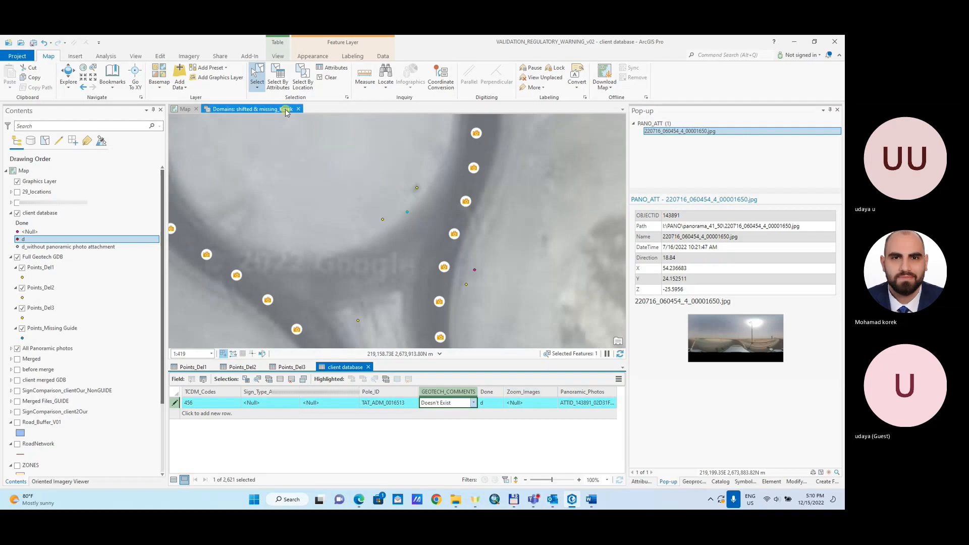
{"action": "left_click", "coordinate": [329, 79]}
- Limit the client database symbology to the <Null> value of the Done field and recolour its symbol
{"action": "scroll", "coordinate": [364, 168], "scroll_direction": "down", "scroll_amount": 3}
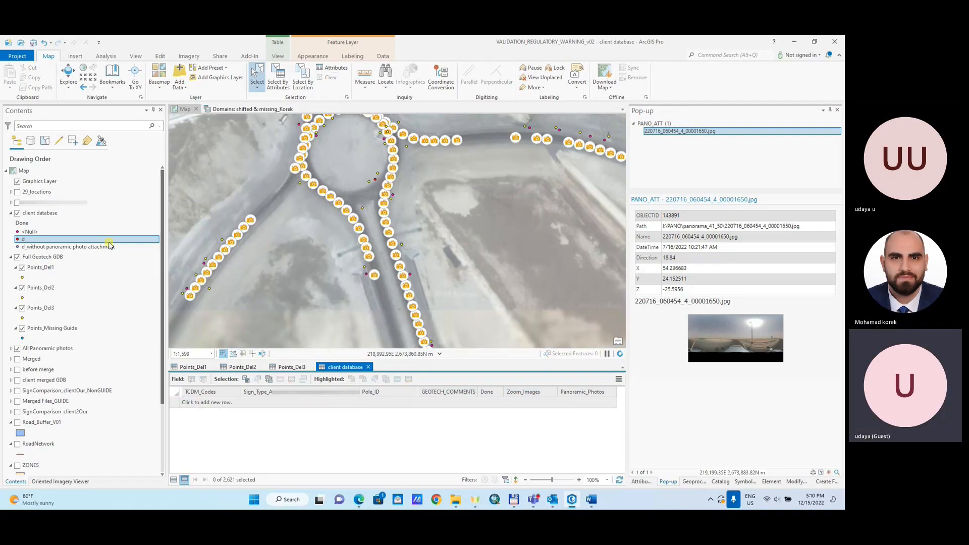
{"action": "left_click", "coordinate": [744, 482]}
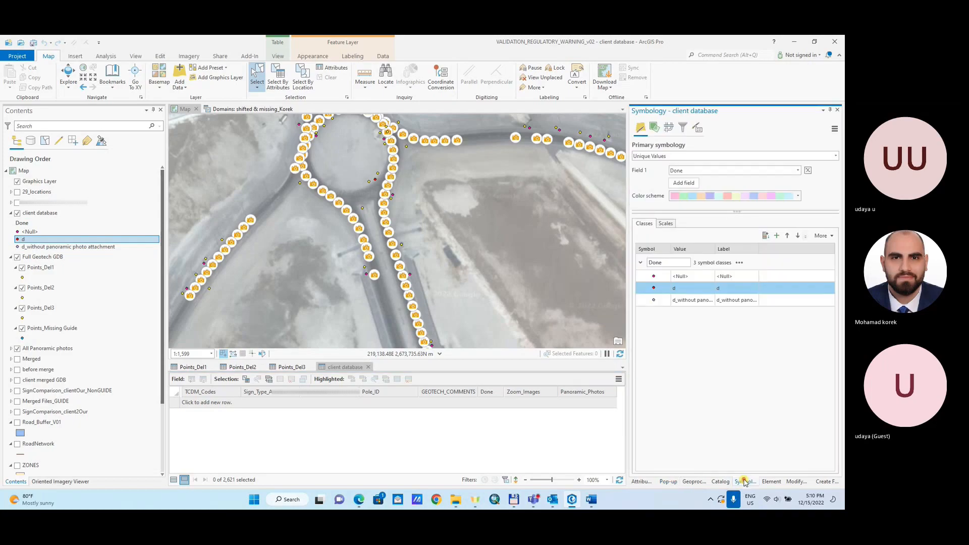
{"action": "left_click", "coordinate": [739, 262]}
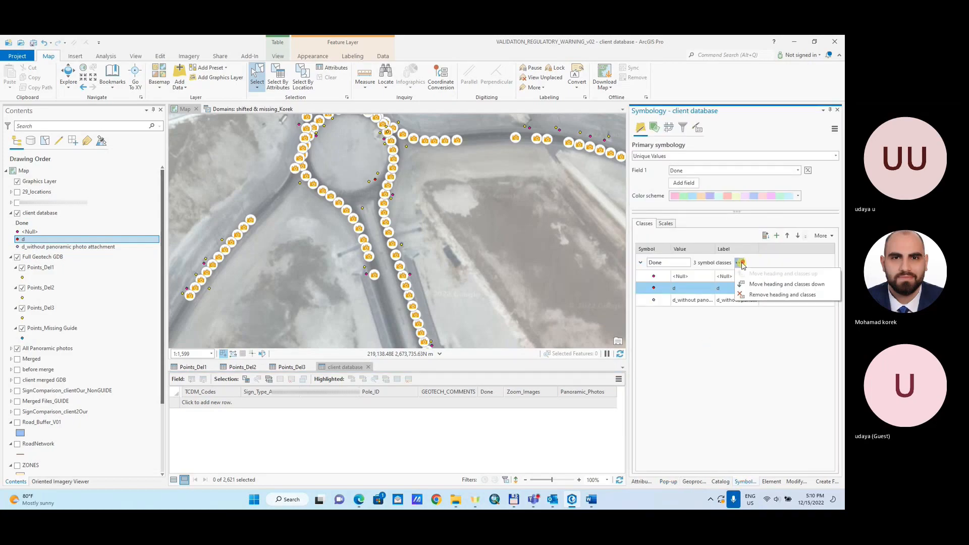
{"action": "left_click", "coordinate": [782, 295]}
{"action": "left_click", "coordinate": [777, 236]}
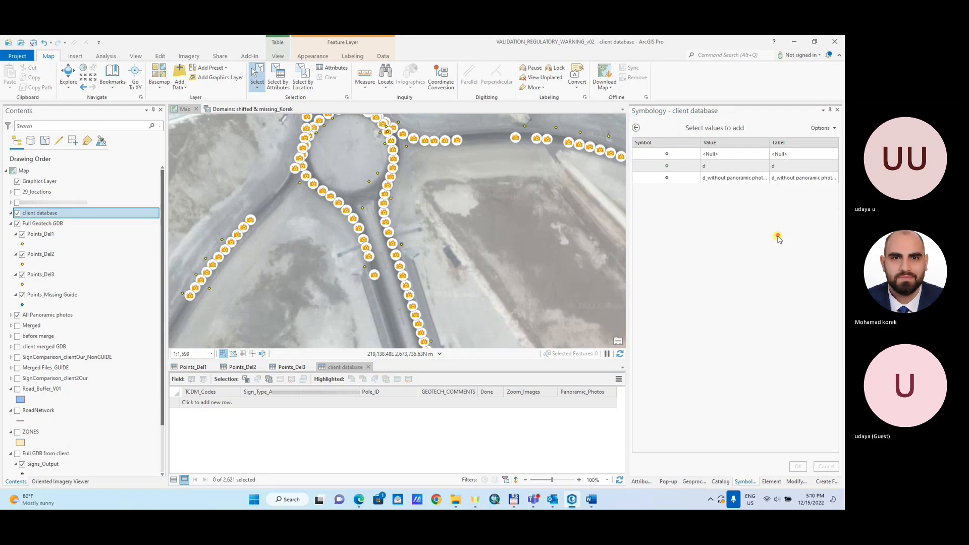
{"action": "left_click", "coordinate": [640, 155]}
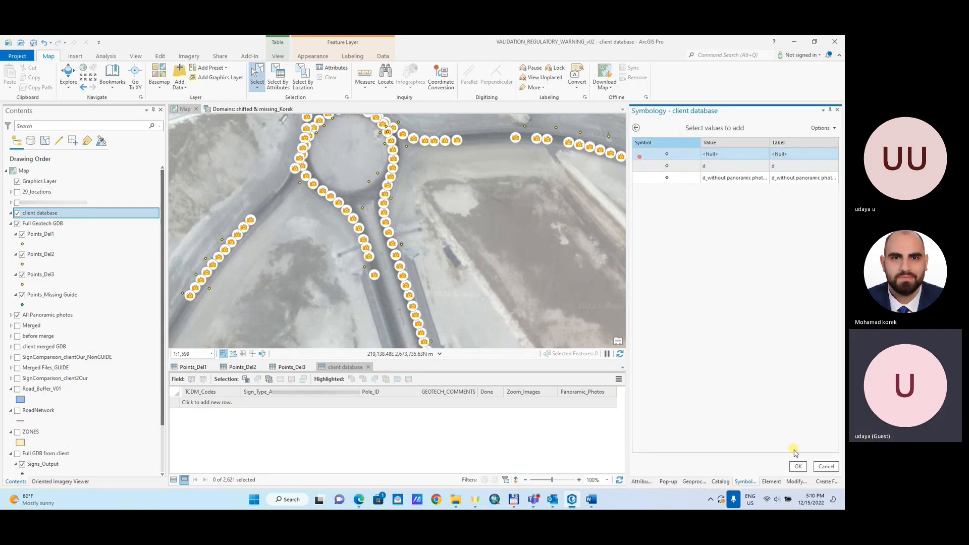
{"action": "left_click", "coordinate": [797, 467]}
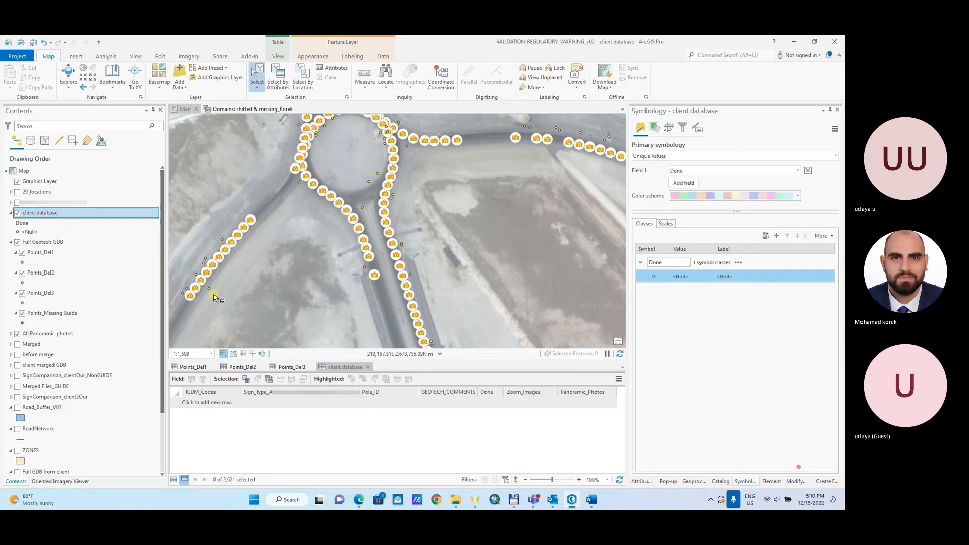
{"action": "right_click", "coordinate": [17, 231]}
{"action": "left_click", "coordinate": [123, 274]}
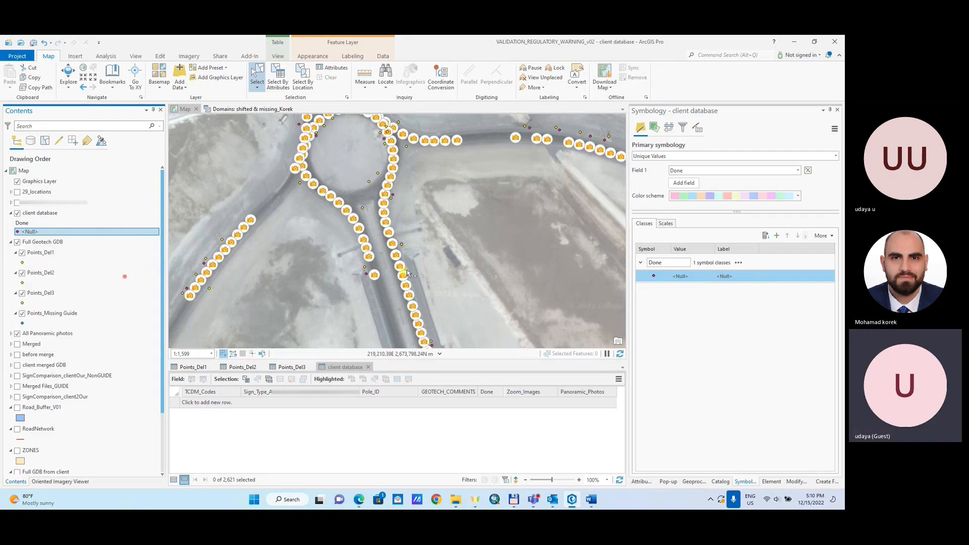
- Close the client database symbology settings and save the project
{"action": "left_click", "coordinate": [837, 110]}
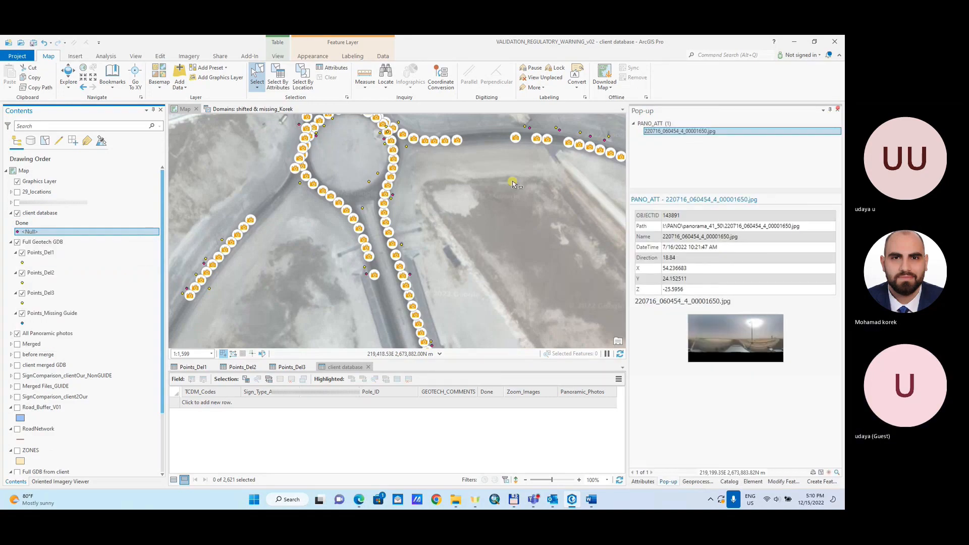
{"action": "scroll", "coordinate": [370, 189], "scroll_direction": "down", "scroll_amount": 4}
{"action": "left_click", "coordinate": [33, 42]}
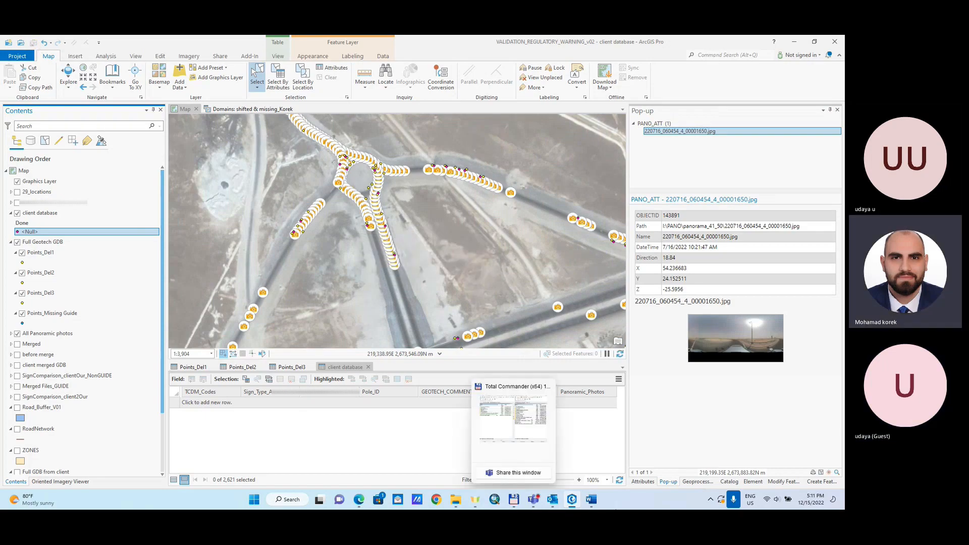
- Switch to the Word document GEODATABASE VALIDATION AND UPDATE and review the instructions for missing, nonexistent and shifted points
{"action": "left_click", "coordinate": [591, 499]}
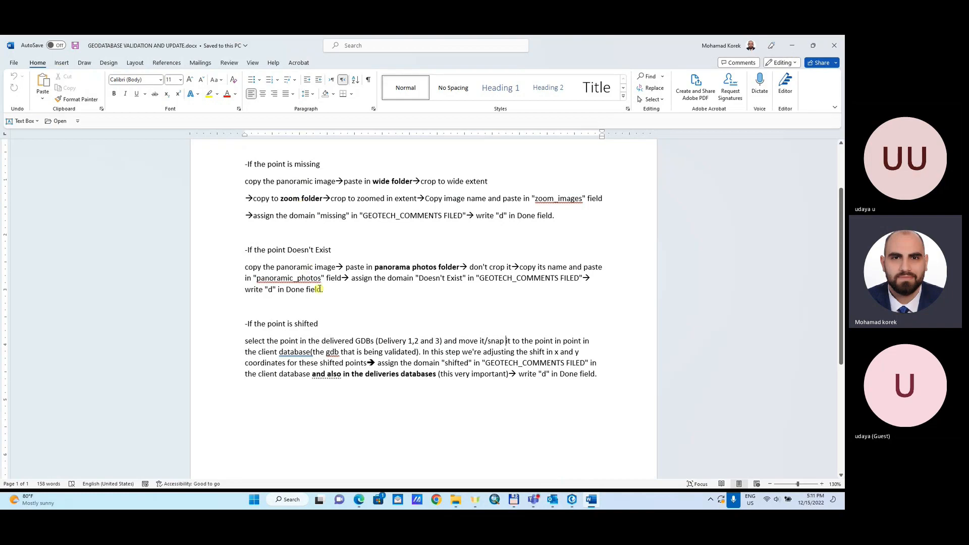
{"action": "scroll", "coordinate": [323, 357], "scroll_direction": "up", "scroll_amount": 2}
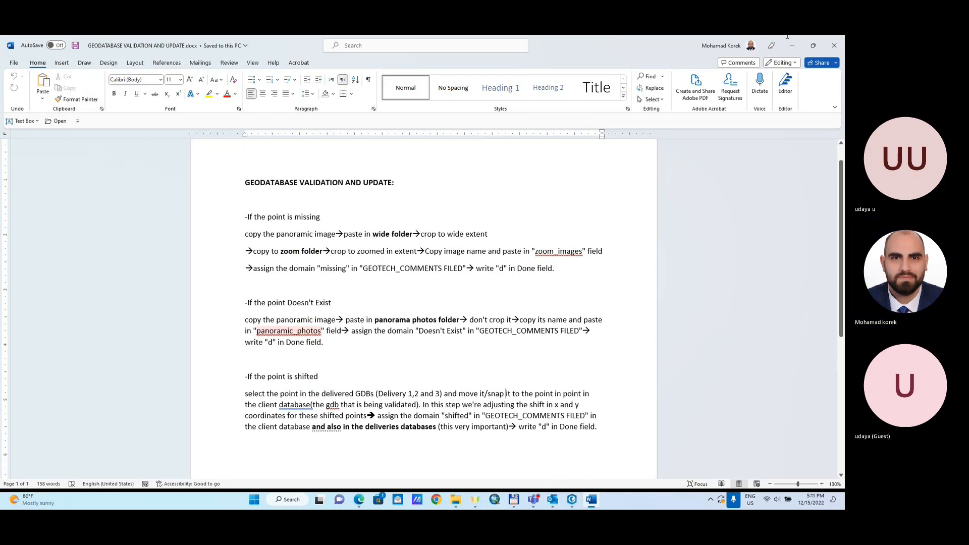
{"action": "scroll", "coordinate": [793, 48], "scroll_direction": "down", "scroll_amount": 2}
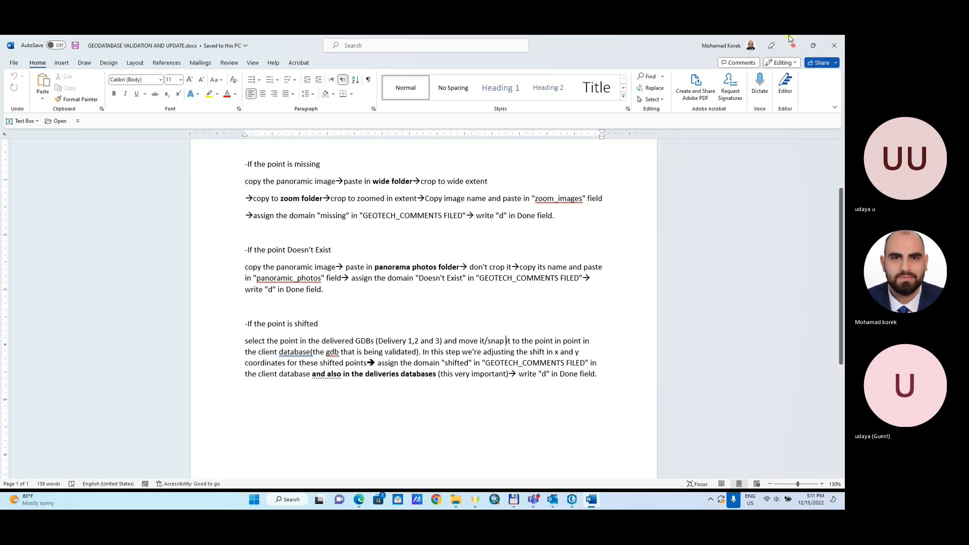
{"action": "left_click", "coordinate": [791, 43]}
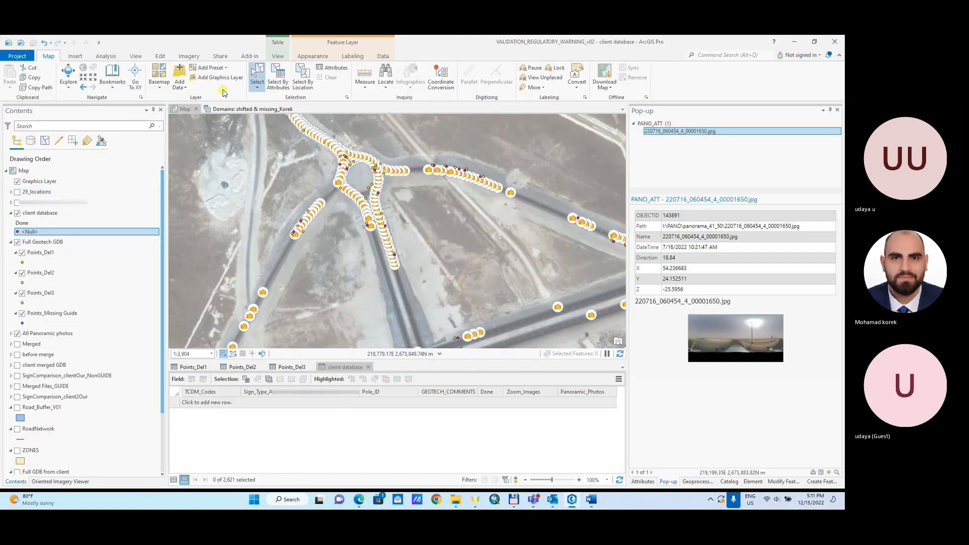
- Review the GEOTECH_COMMENTS domain codes and select the client database records whose GEOTECH_COMMENTS is equal to 4 - Addressing Sign
{"action": "left_click", "coordinate": [83, 87]}
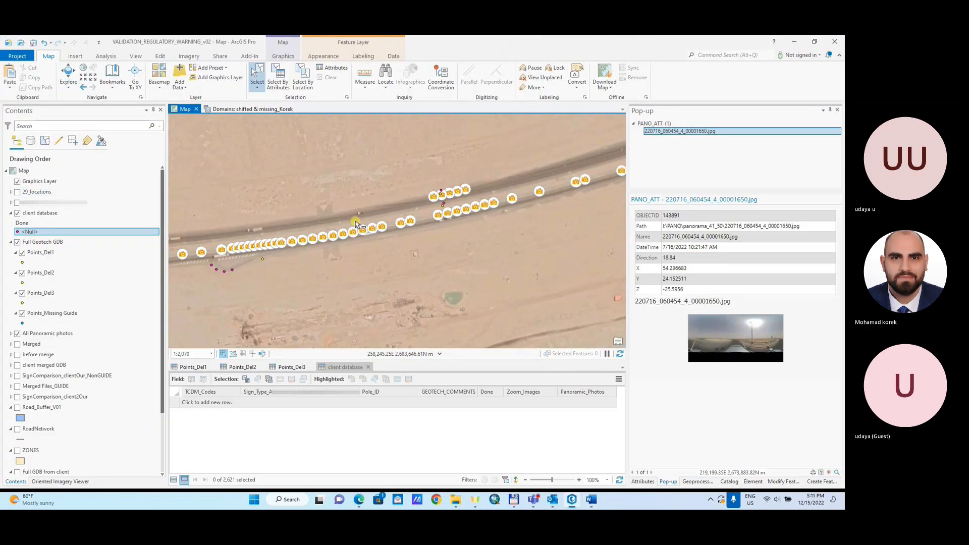
{"action": "left_click", "coordinate": [254, 108]}
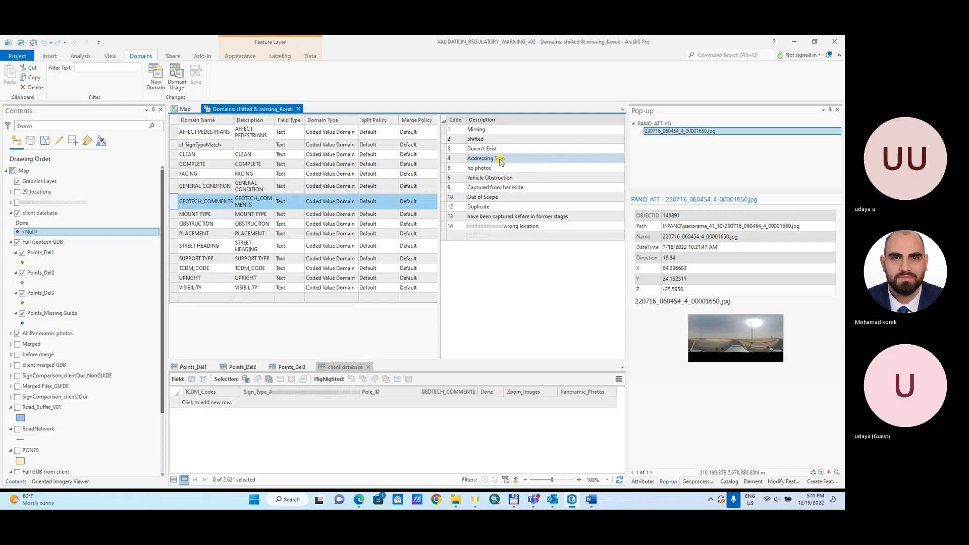
{"action": "left_click", "coordinate": [697, 482]}
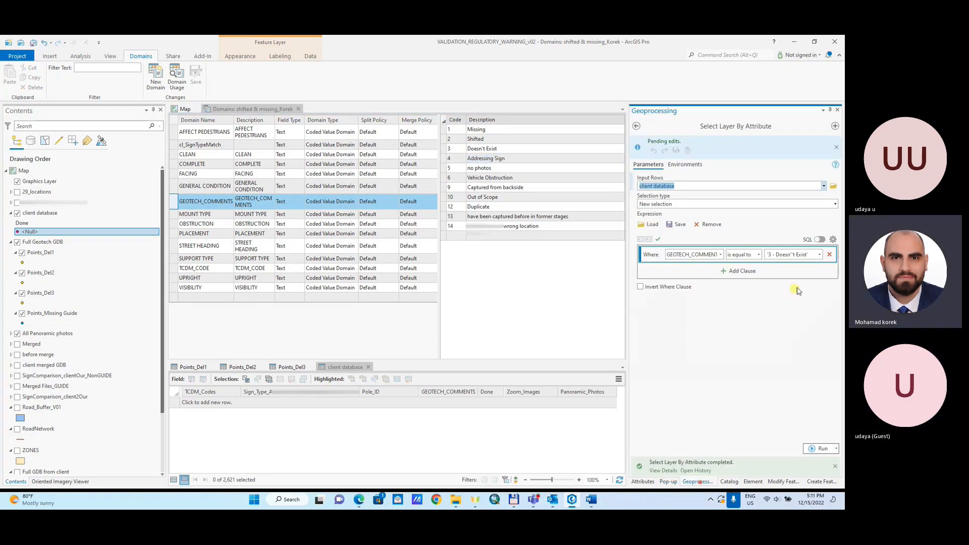
{"action": "left_click", "coordinate": [819, 254]}
{"action": "left_click", "coordinate": [793, 323]}
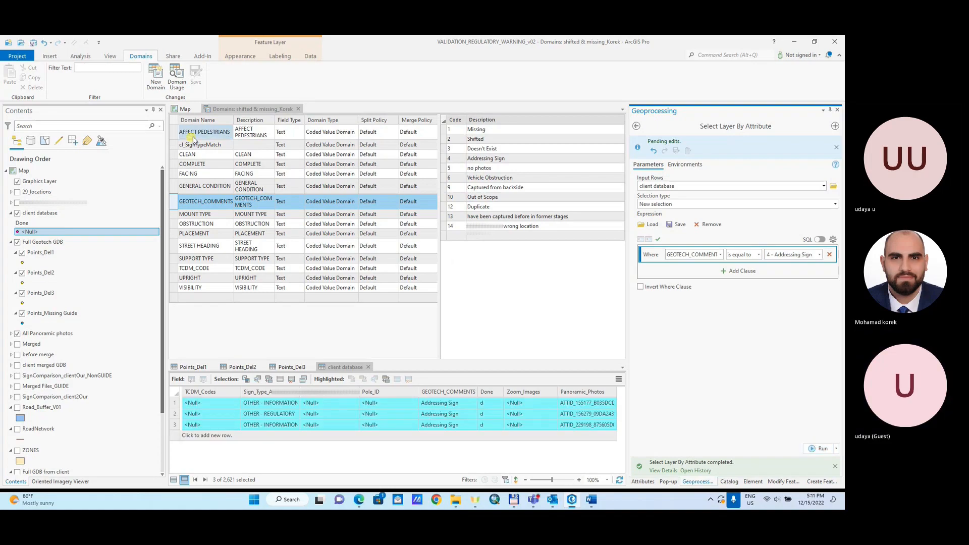
- Zoom the map to the first Addressing Sign record and add all Done values to the client database symbology
{"action": "left_click", "coordinate": [185, 109]}
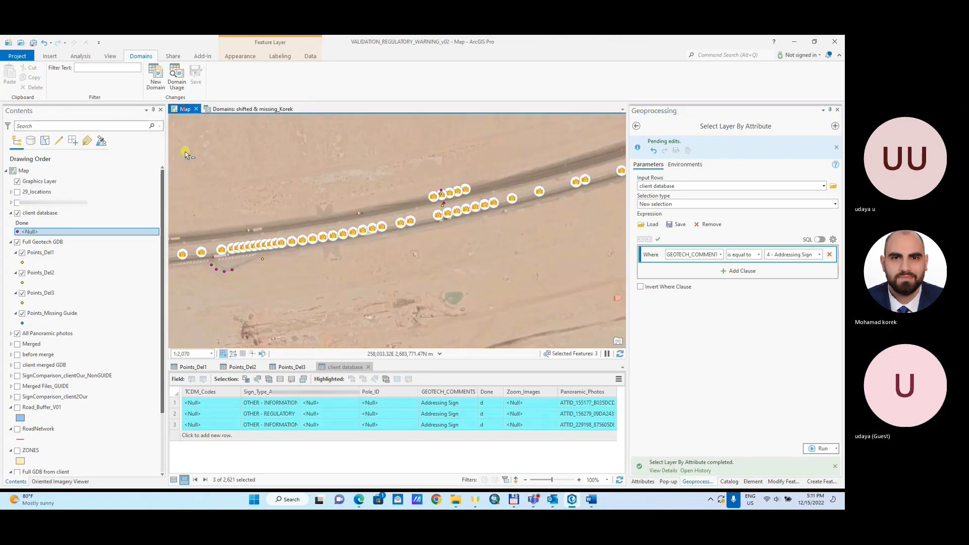
{"action": "double_click", "coordinate": [174, 403]}
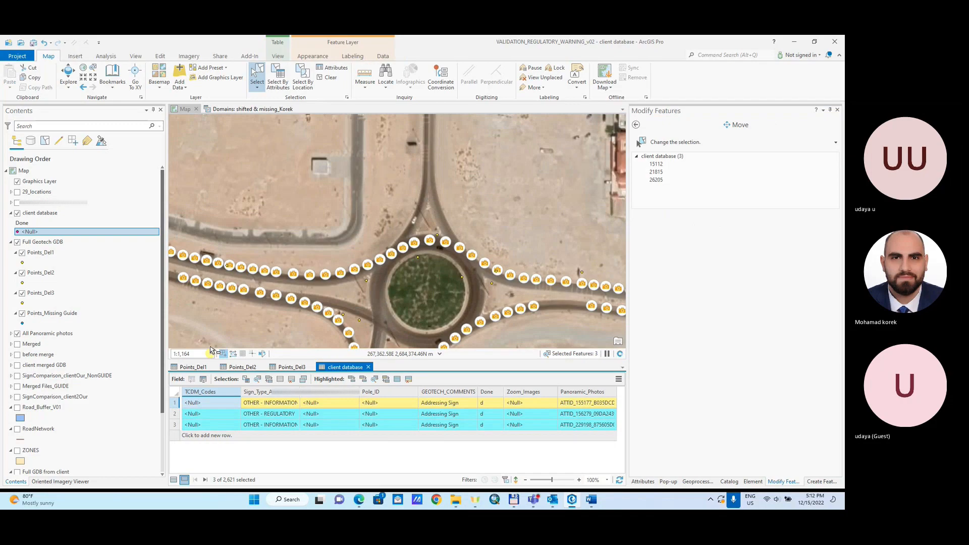
{"action": "right_click", "coordinate": [53, 214]}
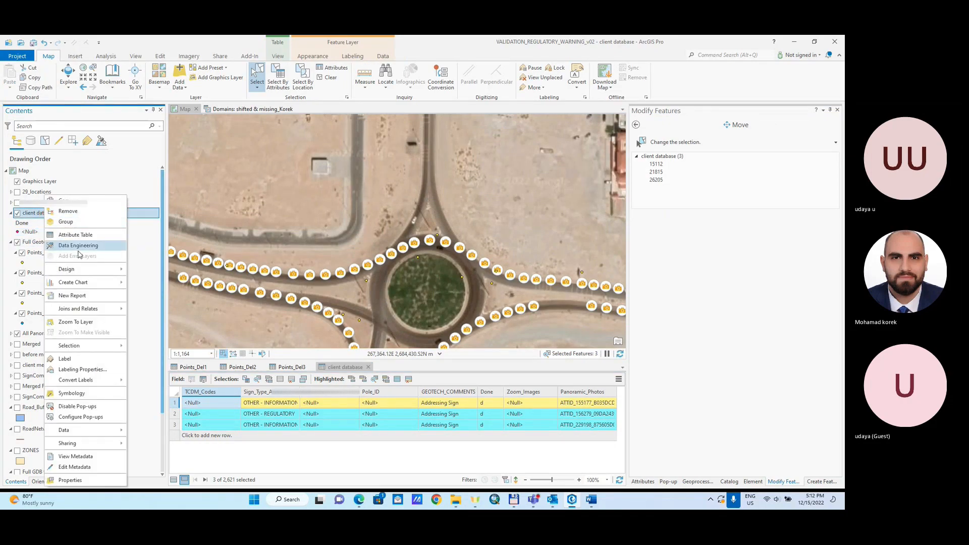
{"action": "mouse_move", "coordinate": [83, 272]}
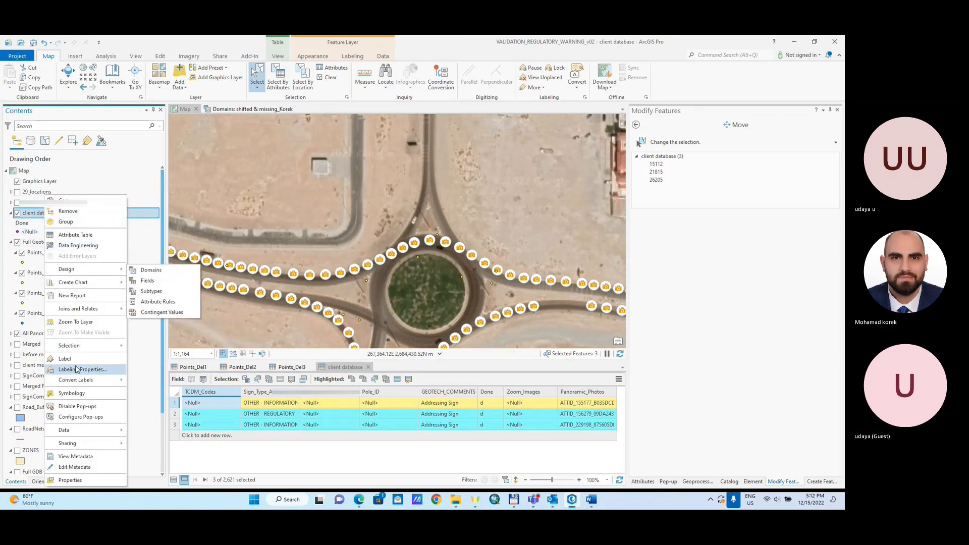
{"action": "left_click", "coordinate": [71, 393]}
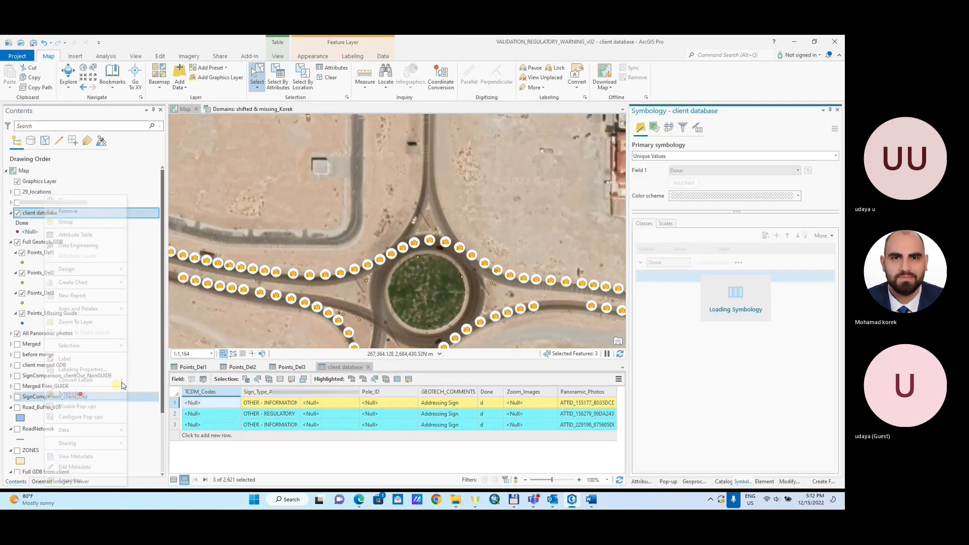
{"action": "left_click", "coordinate": [765, 237]}
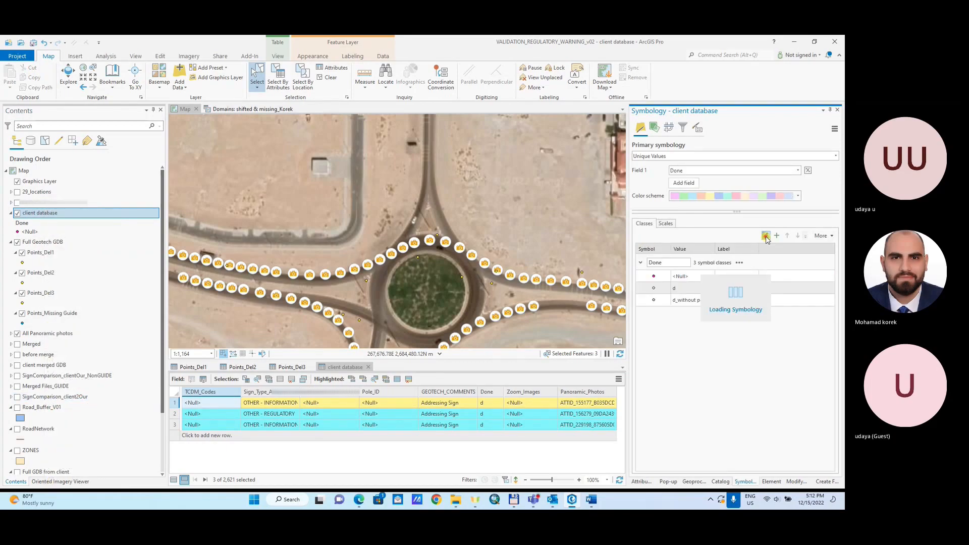
- Zoom to the first Addressing Sign record and inspect its sign in the nearby panoramic photo 220716_081147_4_00000417.jpg
{"action": "double_click", "coordinate": [173, 403]}
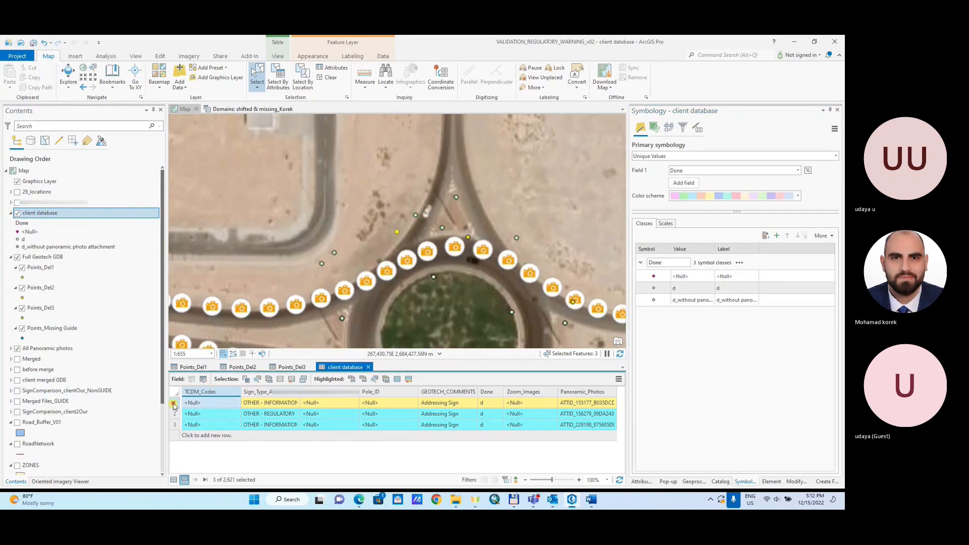
{"action": "left_click", "coordinate": [68, 73]}
{"action": "left_click", "coordinate": [457, 250]}
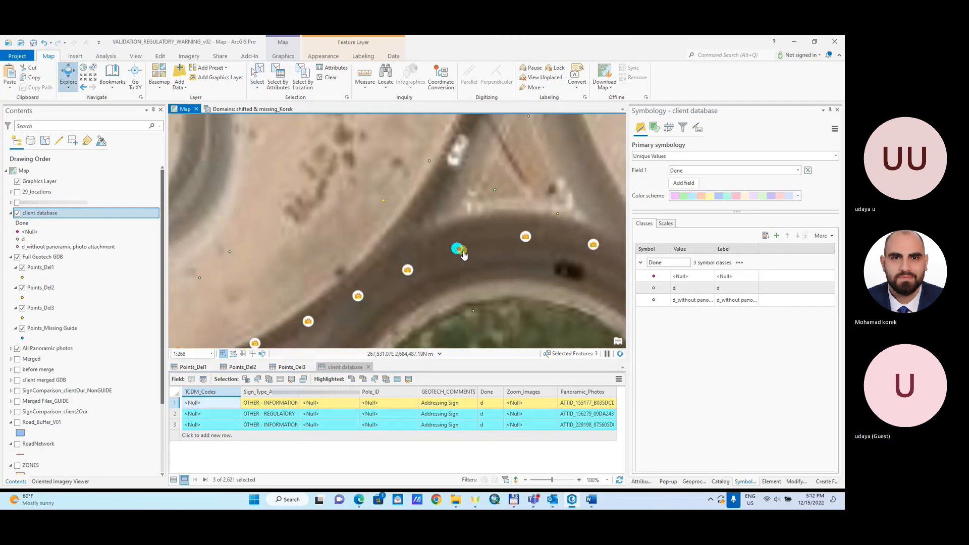
{"action": "left_click", "coordinate": [751, 332]}
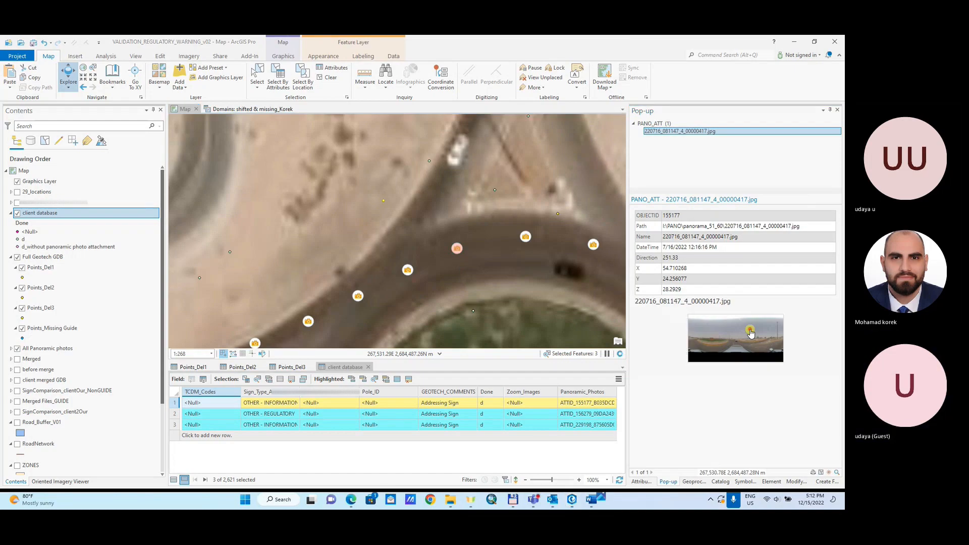
{"action": "scroll", "coordinate": [630, 310], "scroll_direction": "up", "scroll_amount": 5}
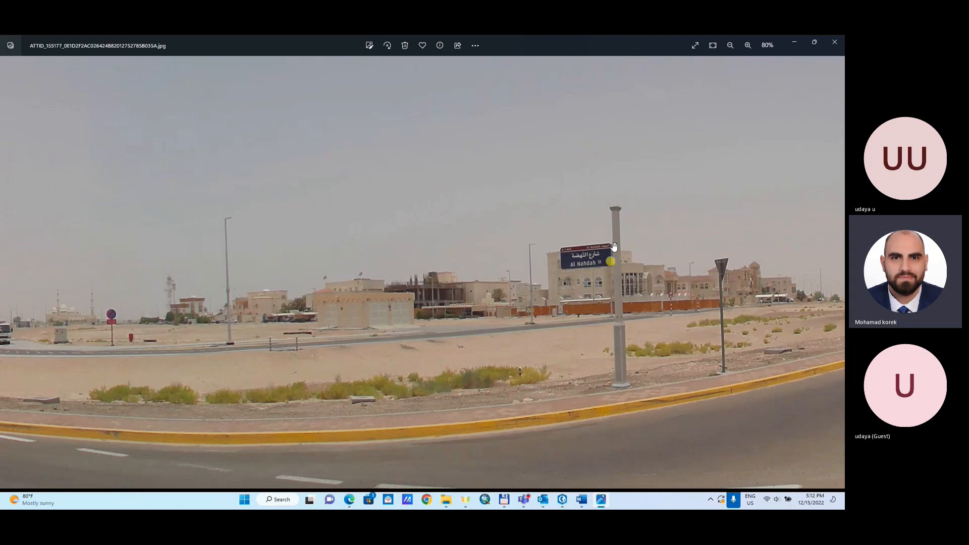
{"action": "left_click", "coordinate": [835, 42]}
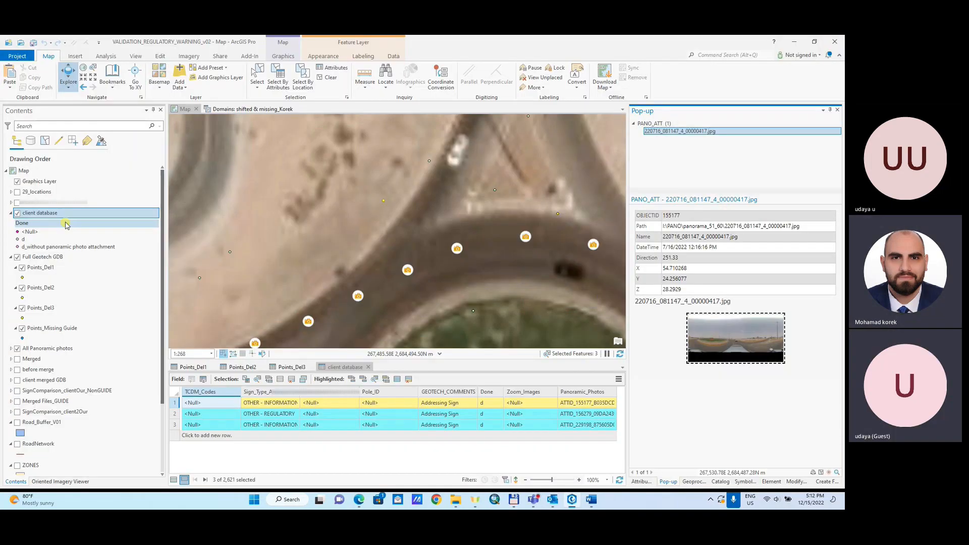
- Check the first record's GEOTECH_COMMENTS value against the domain's coded descriptions and return to the map
{"action": "left_click", "coordinate": [460, 403]}
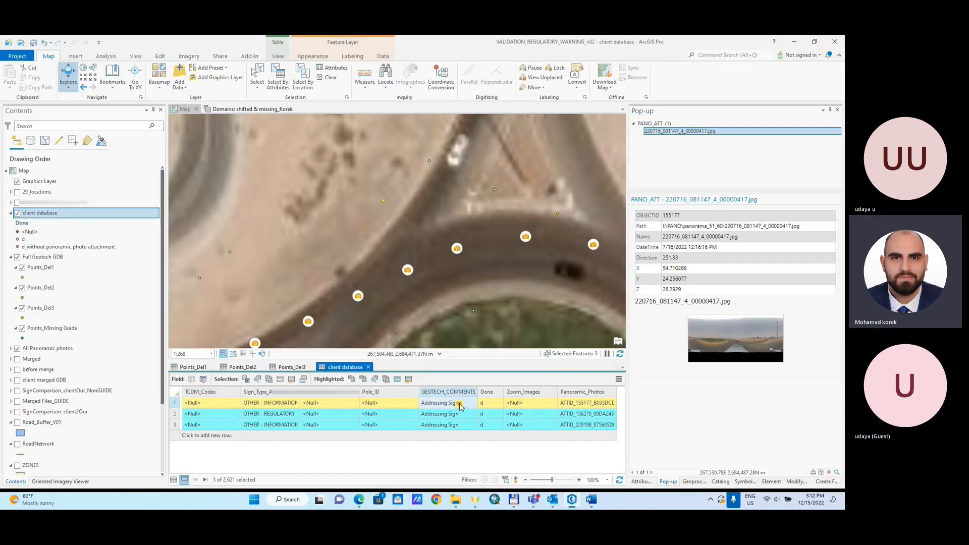
{"action": "left_click", "coordinate": [460, 403]}
{"action": "left_click", "coordinate": [460, 407]}
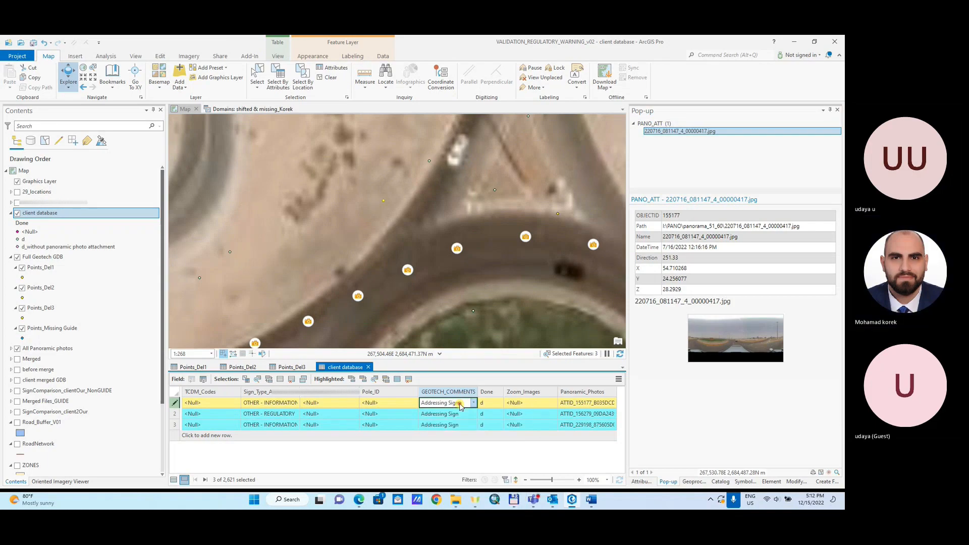
{"action": "left_click", "coordinate": [247, 110]}
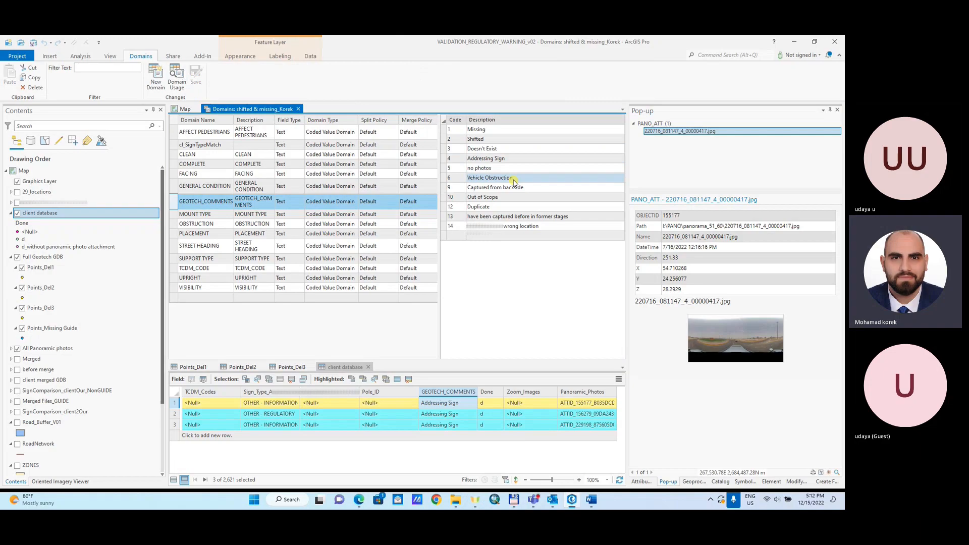
{"action": "left_click", "coordinate": [185, 109]}
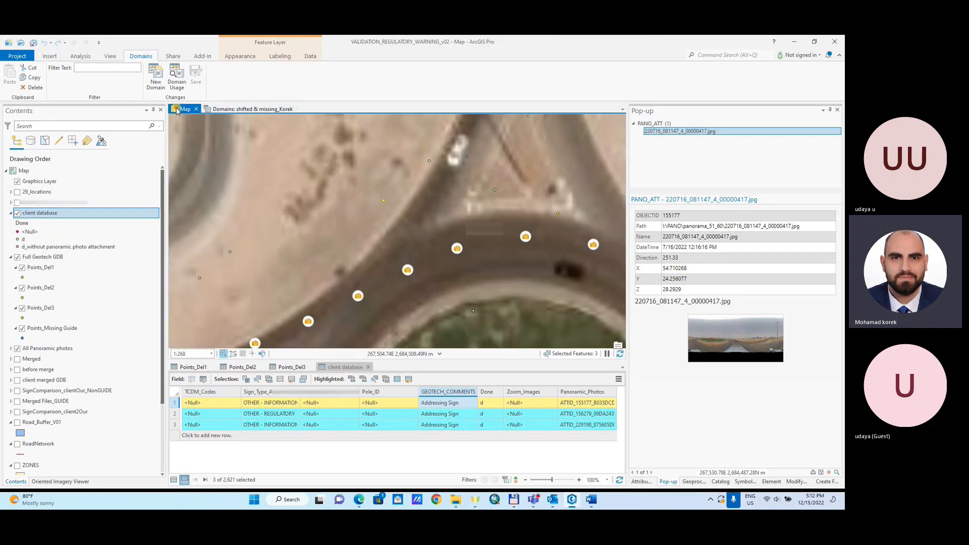
- View the panoramic photo 220716_093013_4_00001457.jpg on the road approaching the roundabout
{"action": "scroll", "coordinate": [460, 185], "scroll_direction": "down", "scroll_amount": 3}
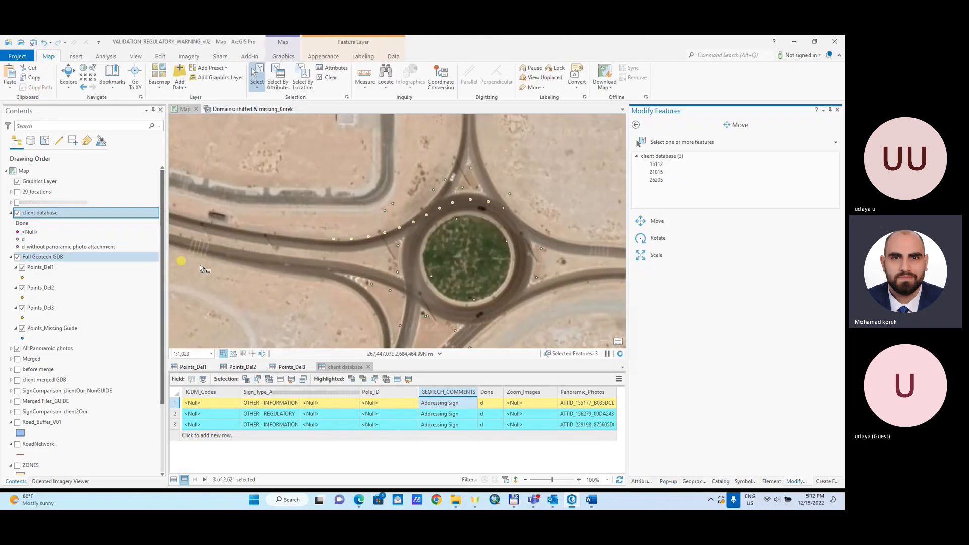
{"action": "scroll", "coordinate": [317, 277], "scroll_direction": "up", "scroll_amount": 2}
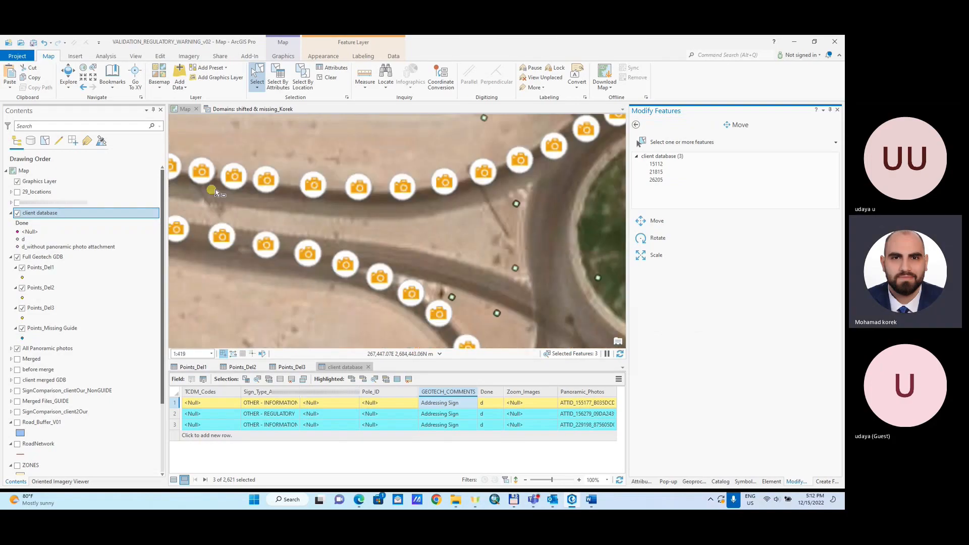
{"action": "left_click", "coordinate": [68, 73]}
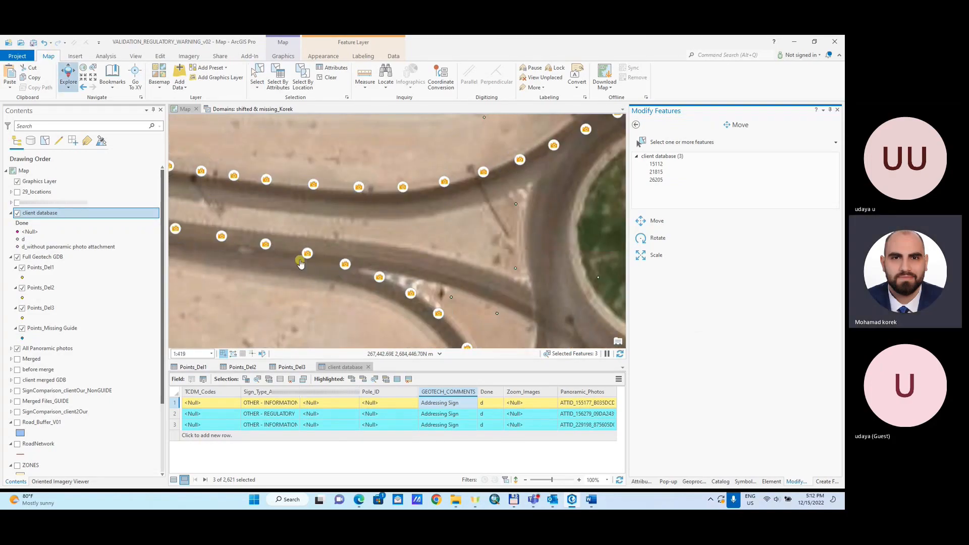
{"action": "left_click", "coordinate": [307, 254]}
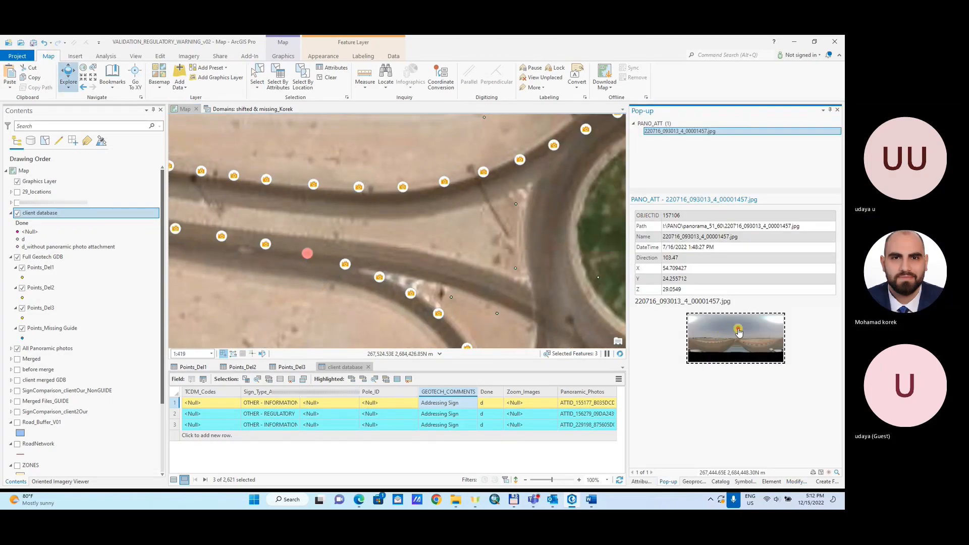
{"action": "left_click", "coordinate": [715, 333]}
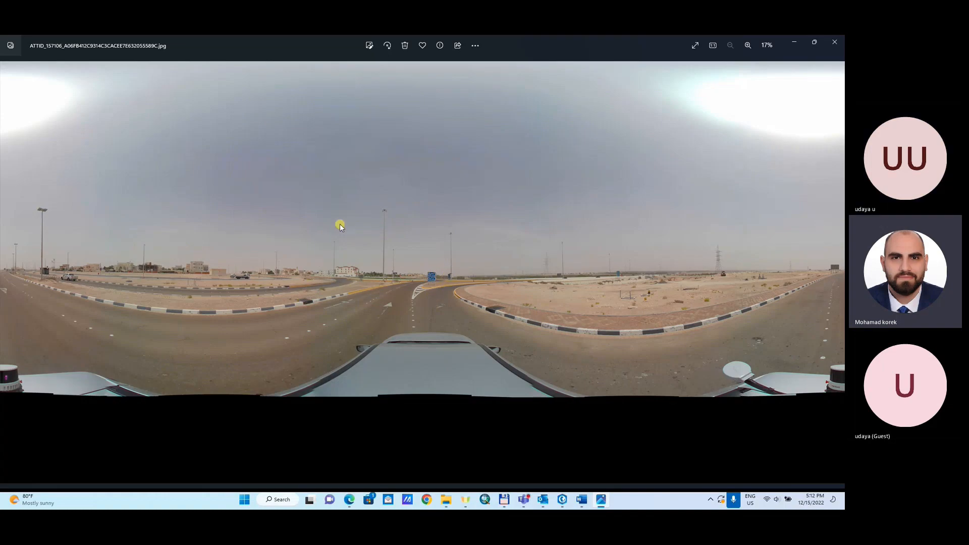
{"action": "left_click", "coordinate": [833, 41]}
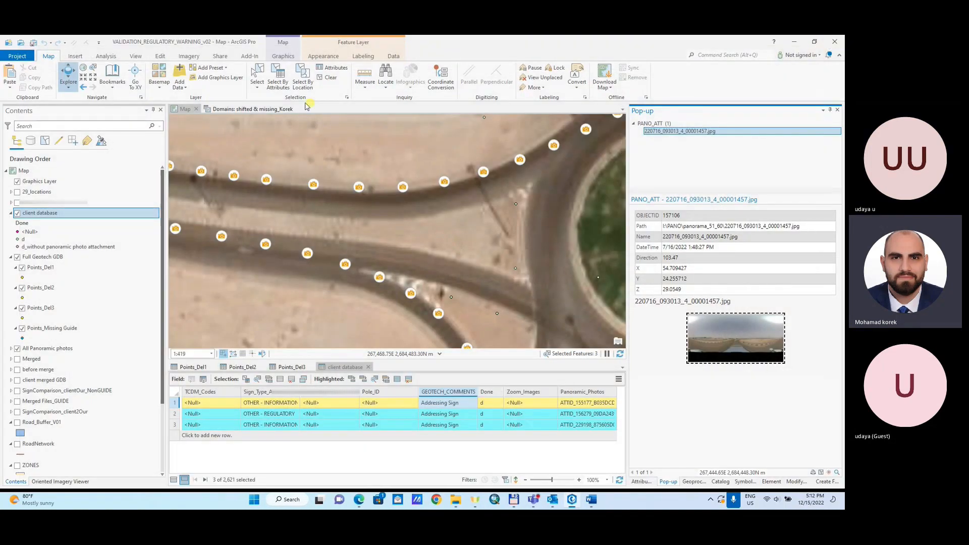
- Review the GEOTECH_COMMENTS domain codes and examine the direction signs close up in the panoramic photo 220716_093013_4_00001457.jpg
{"action": "left_click", "coordinate": [302, 108]}
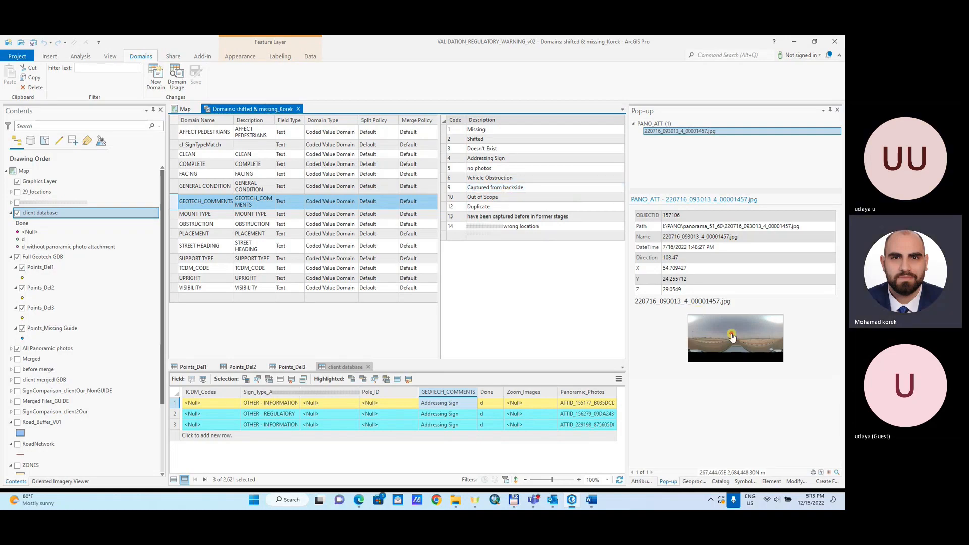
{"action": "left_click", "coordinate": [732, 337]}
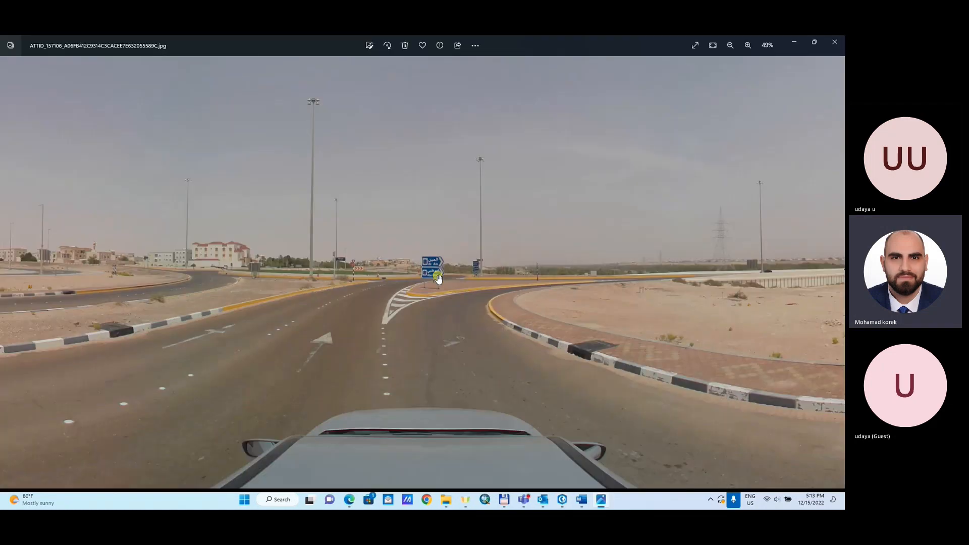
{"action": "scroll", "coordinate": [424, 242], "scroll_direction": "up", "scroll_amount": 3}
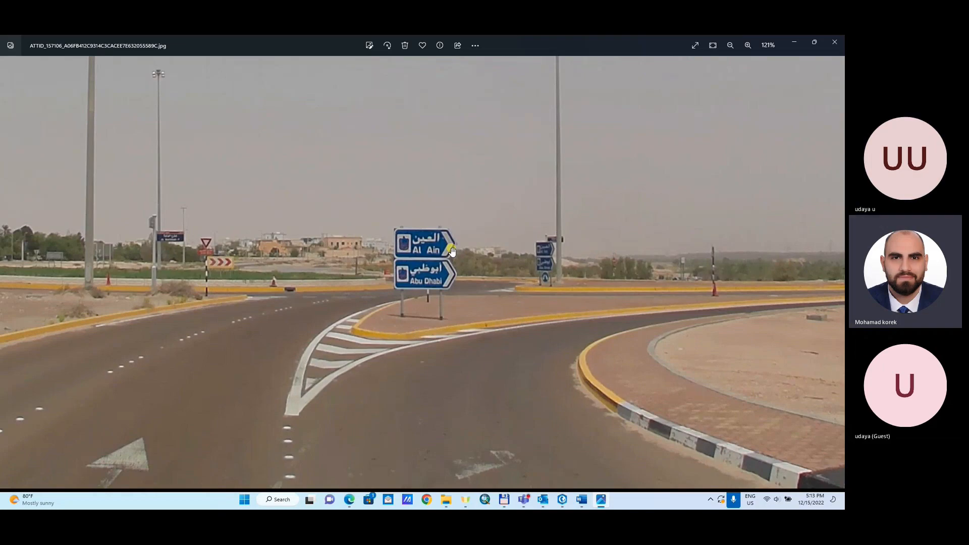
{"action": "left_click", "coordinate": [834, 44]}
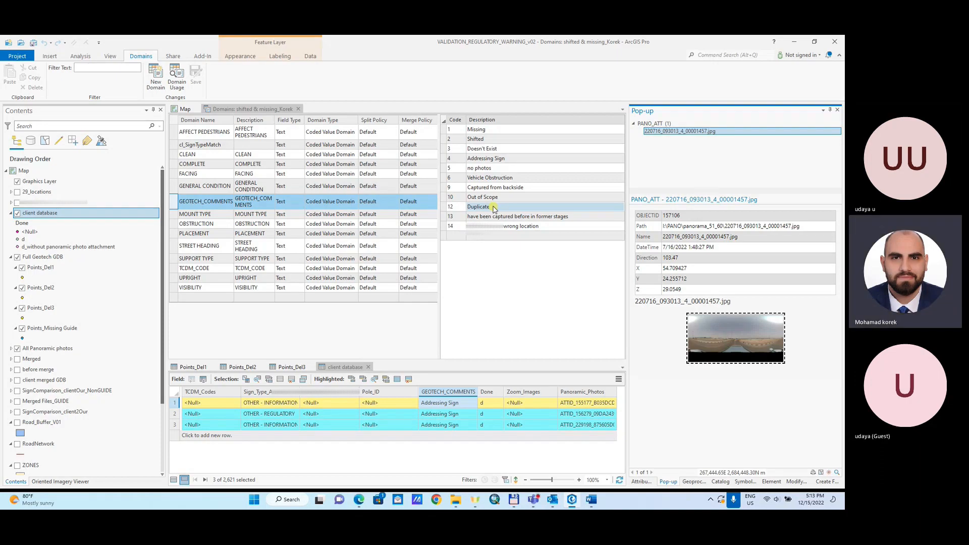
- Return to the map and examine the client database points with a <Null> Done value around the highway junction
{"action": "left_click", "coordinate": [185, 109]}
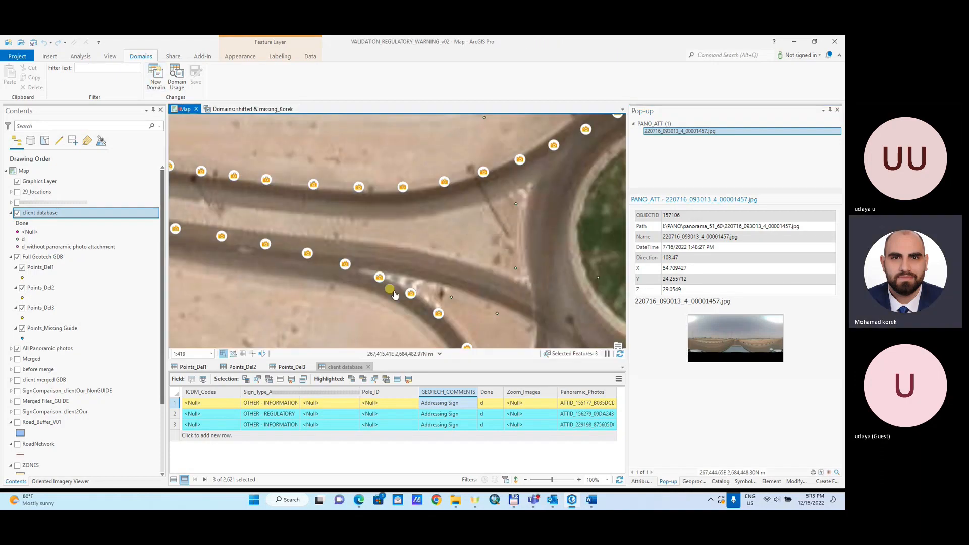
{"action": "scroll", "coordinate": [426, 295], "scroll_direction": "down", "scroll_amount": 3}
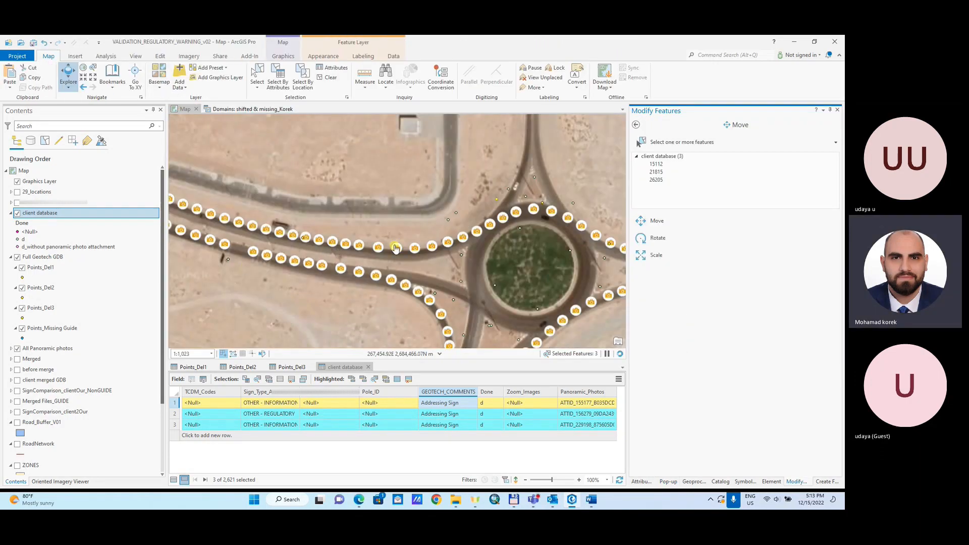
{"action": "left_click_drag", "start_coordinate": [445, 199], "coordinate": [273, 250]}
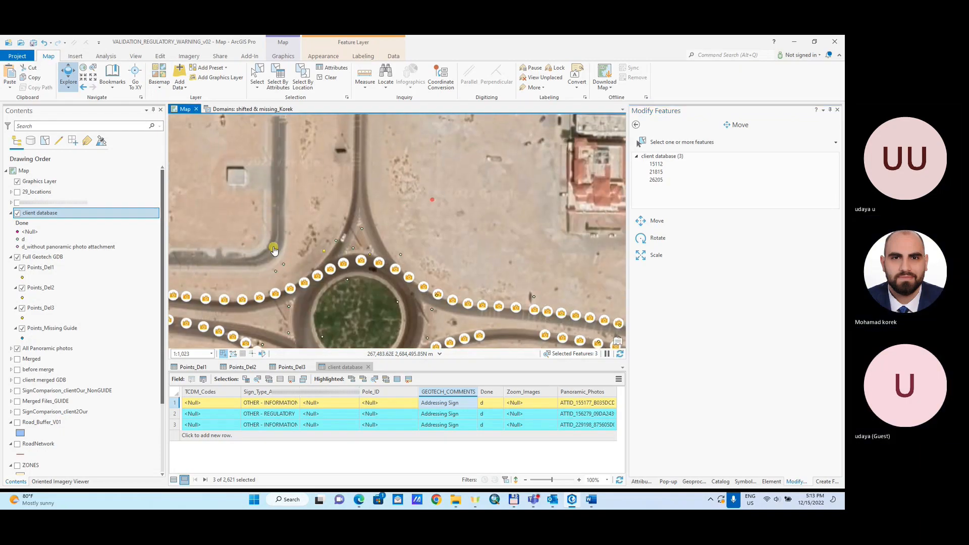
{"action": "scroll", "coordinate": [273, 250], "scroll_direction": "down", "scroll_amount": 5}
{"action": "scroll", "coordinate": [272, 285], "scroll_direction": "up", "scroll_amount": 3}
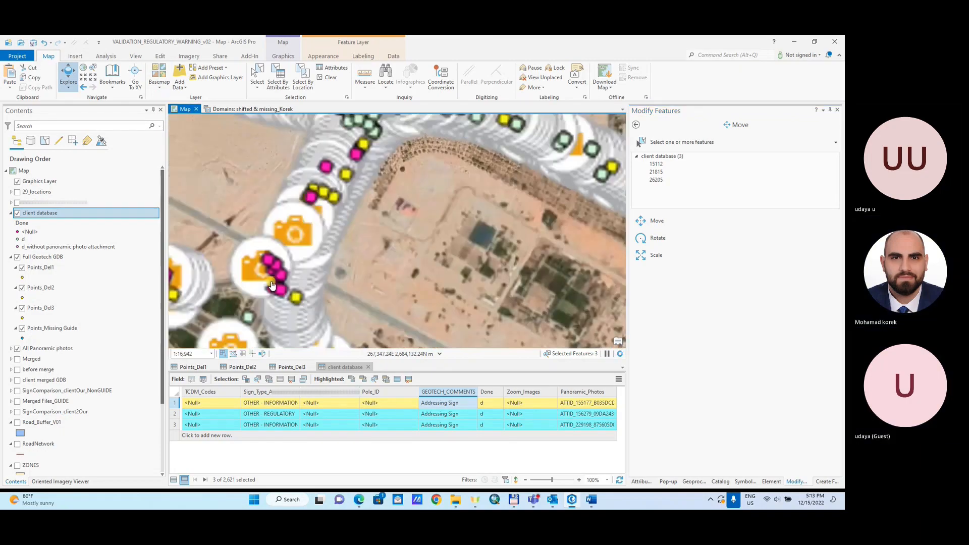
{"action": "scroll", "coordinate": [271, 285], "scroll_direction": "up", "scroll_amount": 4}
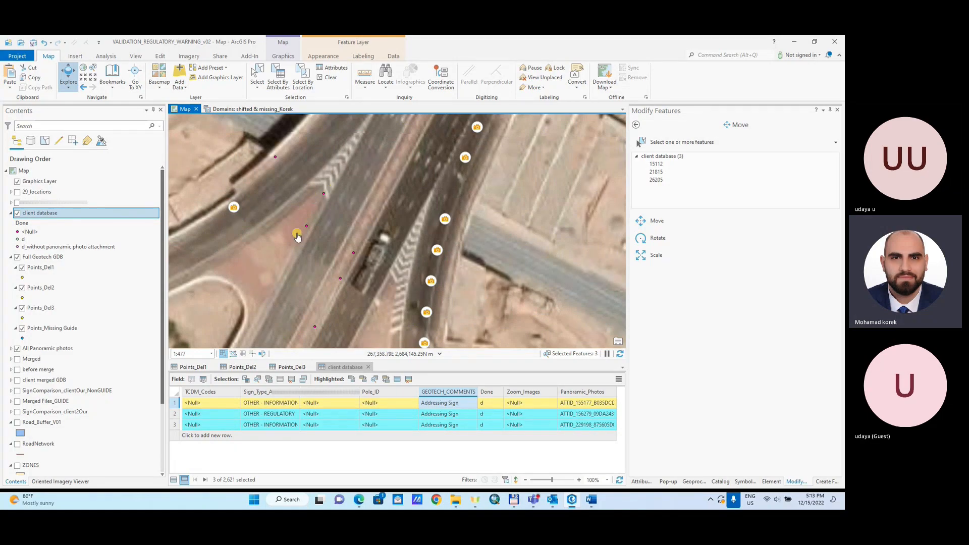
- Select the client database records whose GEOTECH_COMMENTS is equal to 13 - have been captured before in former stages
{"action": "left_click", "coordinate": [261, 110]}
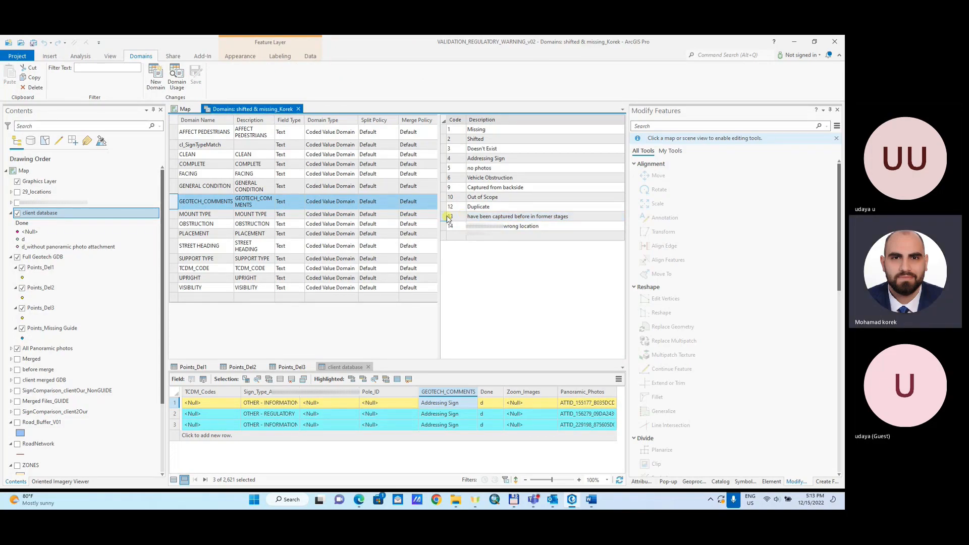
{"action": "left_click", "coordinate": [703, 481]}
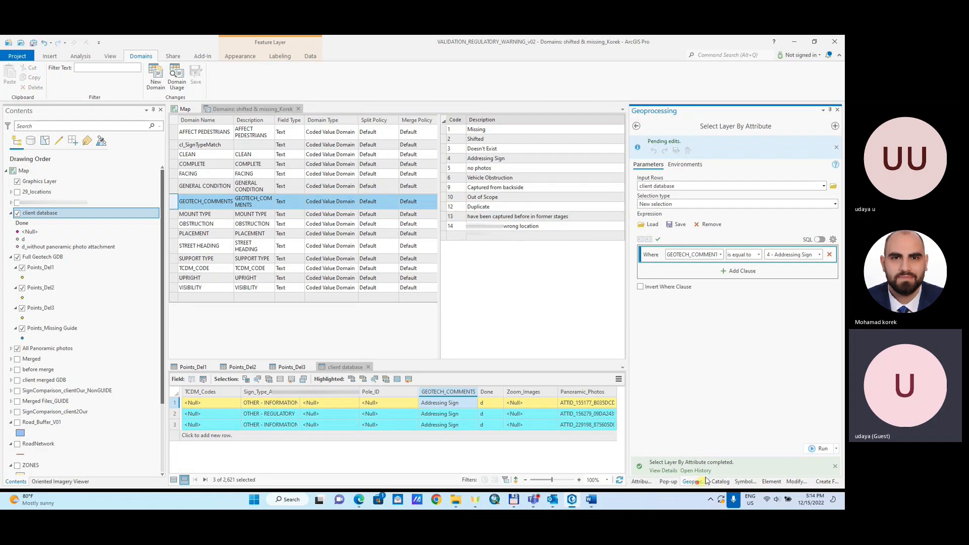
{"action": "left_click", "coordinate": [820, 255]}
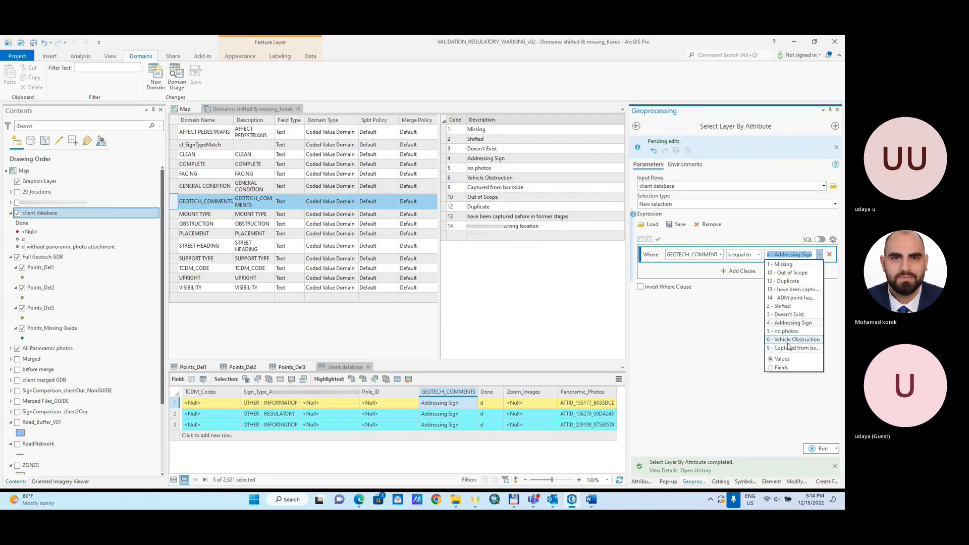
{"action": "left_click", "coordinate": [791, 290]}
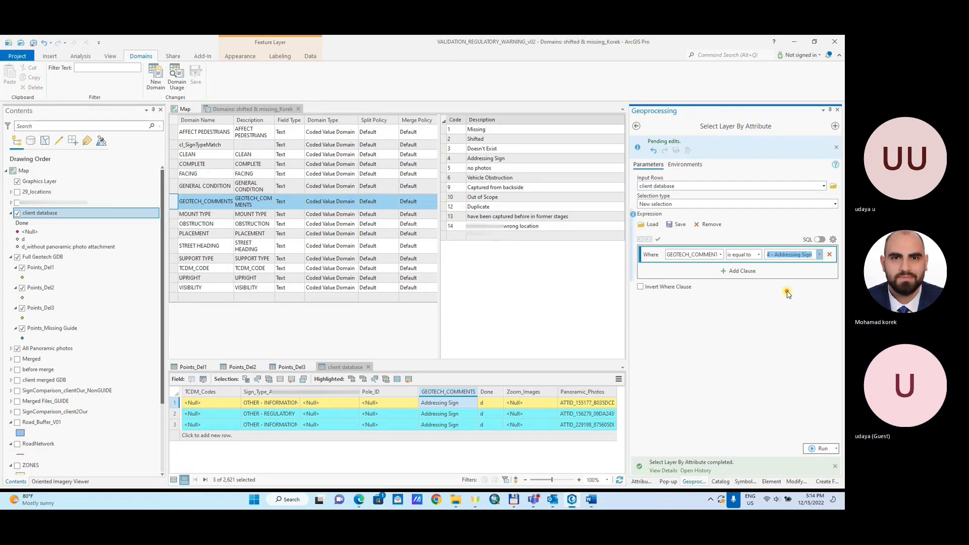
{"action": "left_click", "coordinate": [819, 449]}
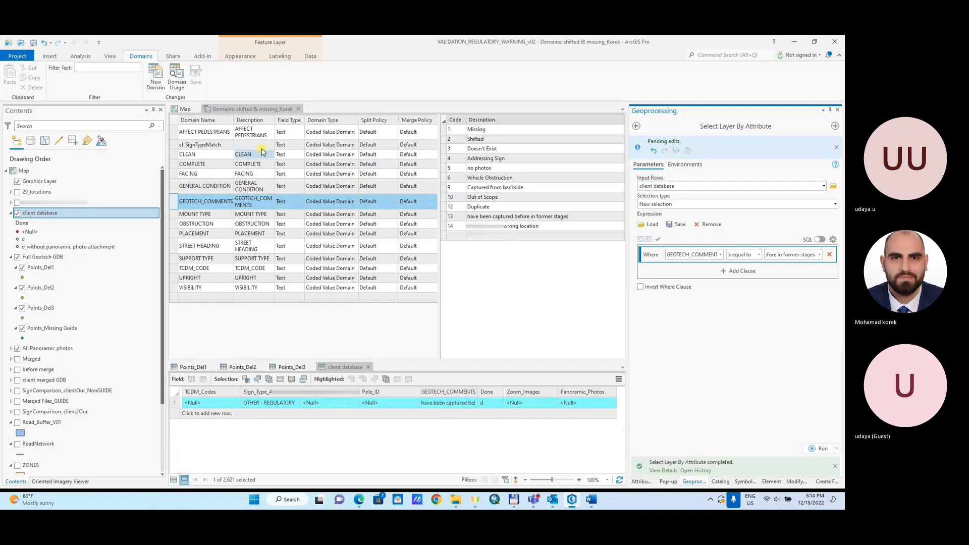
- Return to the map, zoom to the selected client database record and show its point's attributes
{"action": "left_click", "coordinate": [186, 109]}
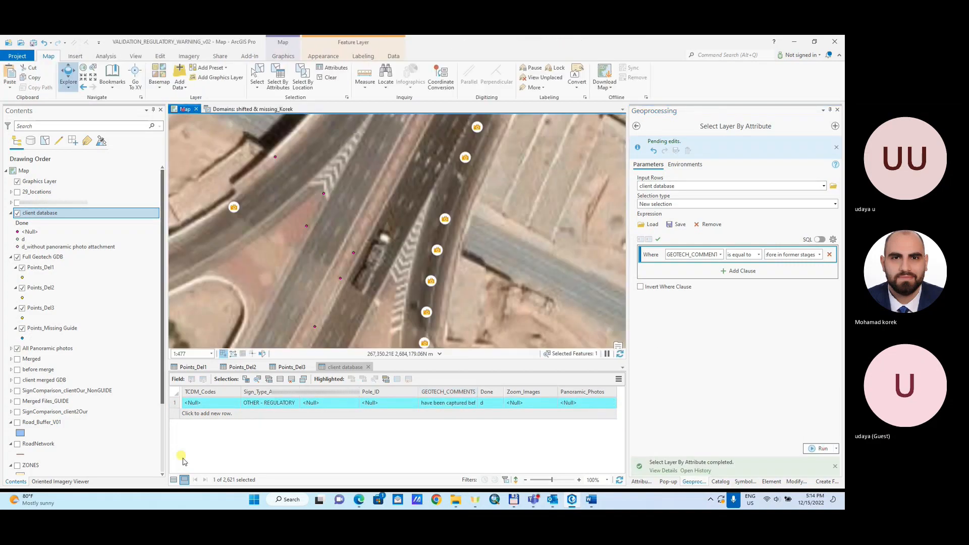
{"action": "double_click", "coordinate": [173, 403]}
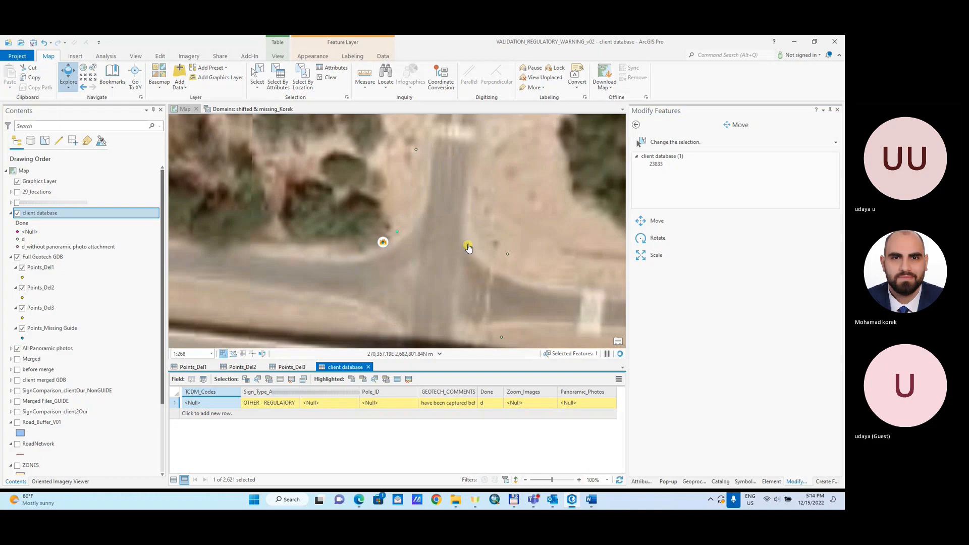
{"action": "left_click", "coordinate": [398, 236]}
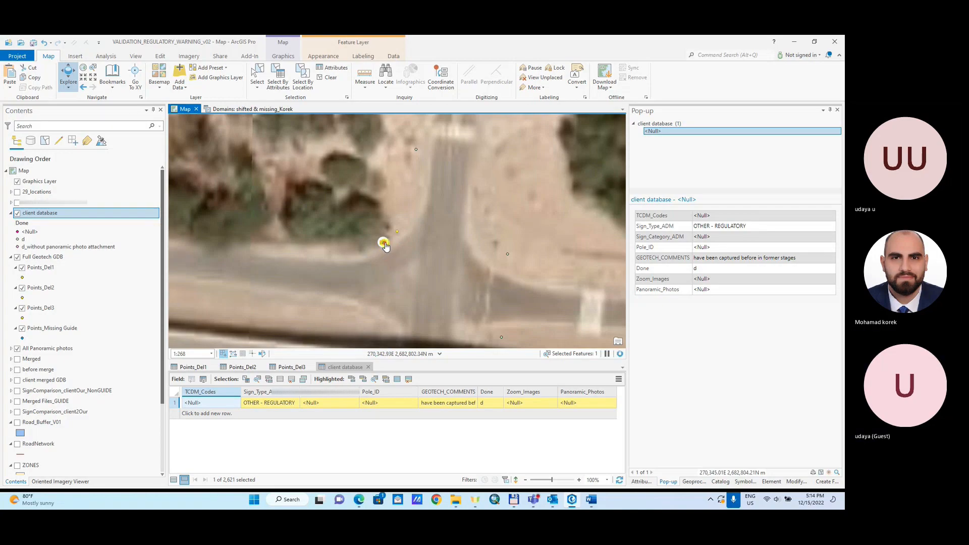
- Identify the features beside the selected point and examine the road signs in the panoramic photo 220620_080736_4_000_44 (1).JPG
{"action": "left_click", "coordinate": [385, 246]}
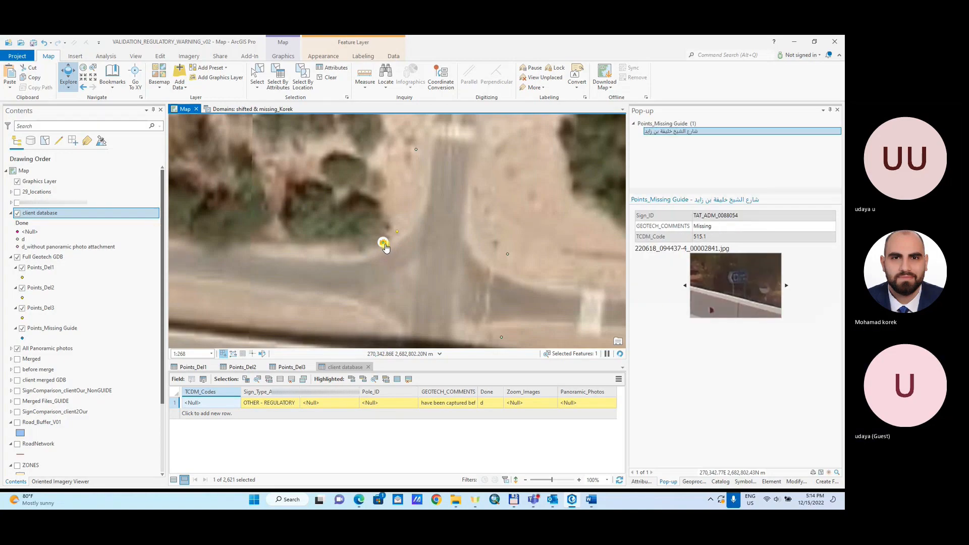
{"action": "left_click", "coordinate": [385, 245]}
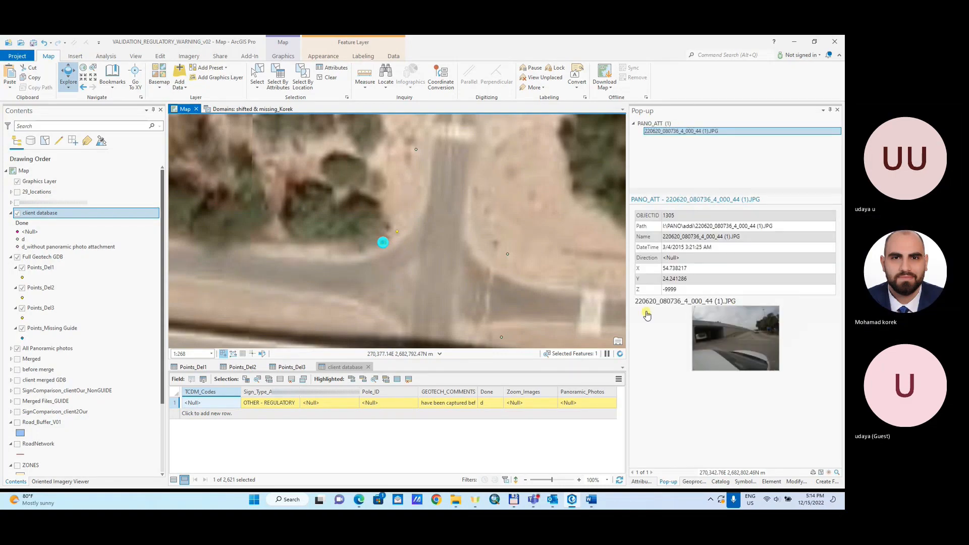
{"action": "left_click", "coordinate": [647, 315]}
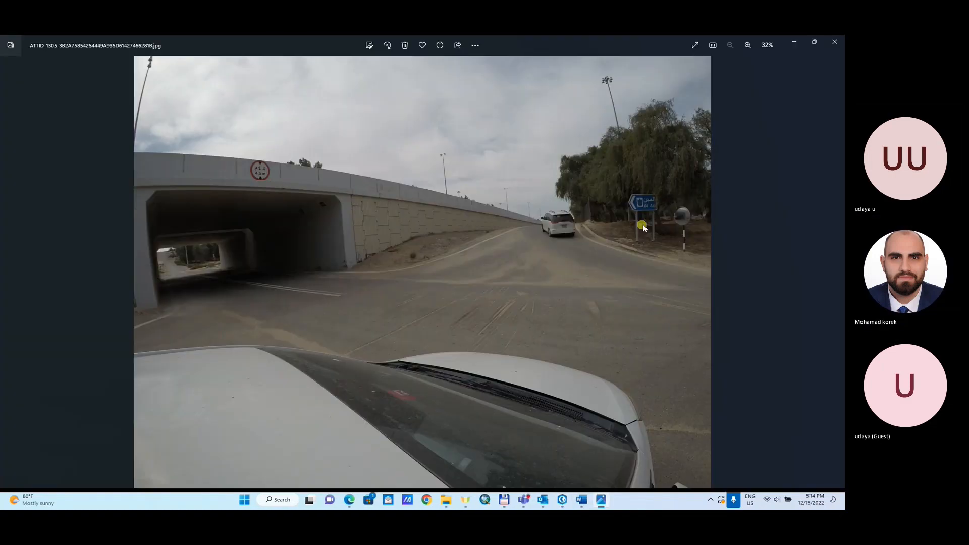
{"action": "scroll", "coordinate": [642, 228], "scroll_direction": "up", "scroll_amount": 1}
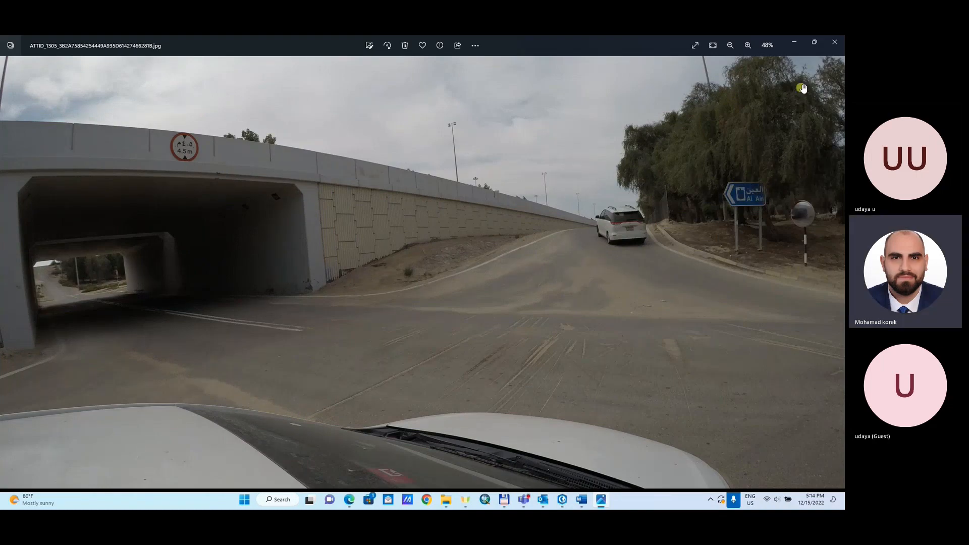
{"action": "left_click", "coordinate": [837, 42]}
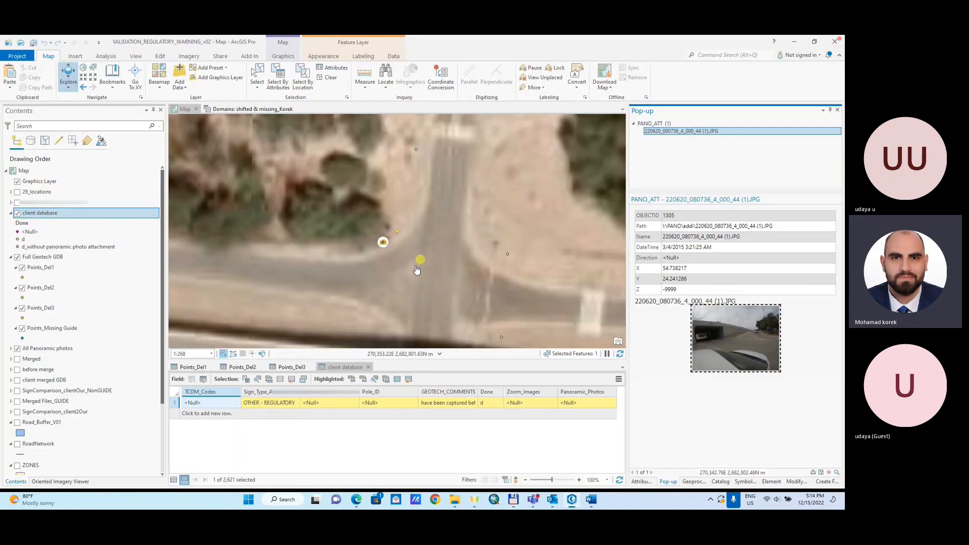
- Show the Points_Missing Guide feature beside the selected client database point and browse its attached photos
{"action": "scroll", "coordinate": [385, 242], "scroll_direction": "up", "scroll_amount": 2}
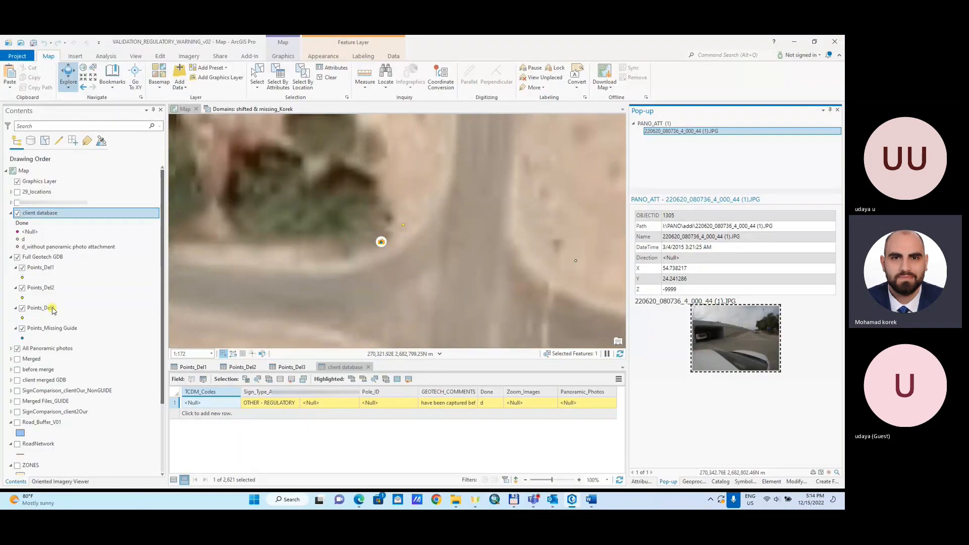
{"action": "left_click", "coordinate": [381, 242]}
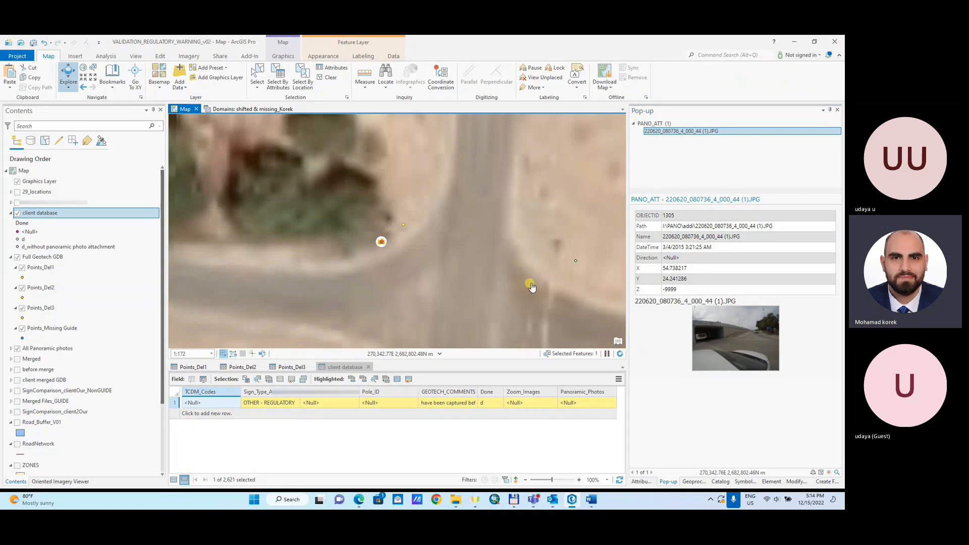
{"action": "left_click", "coordinate": [532, 286]}
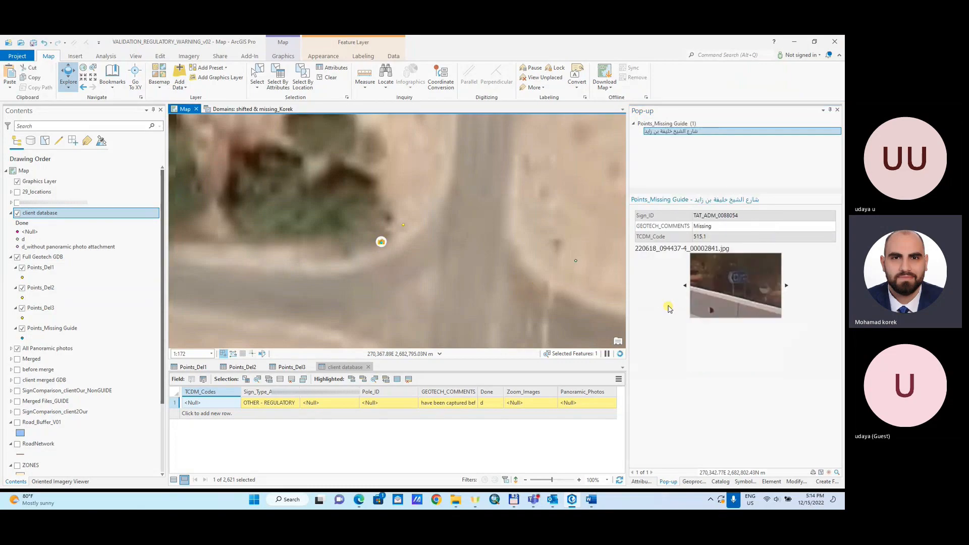
{"action": "left_click", "coordinate": [785, 287]}
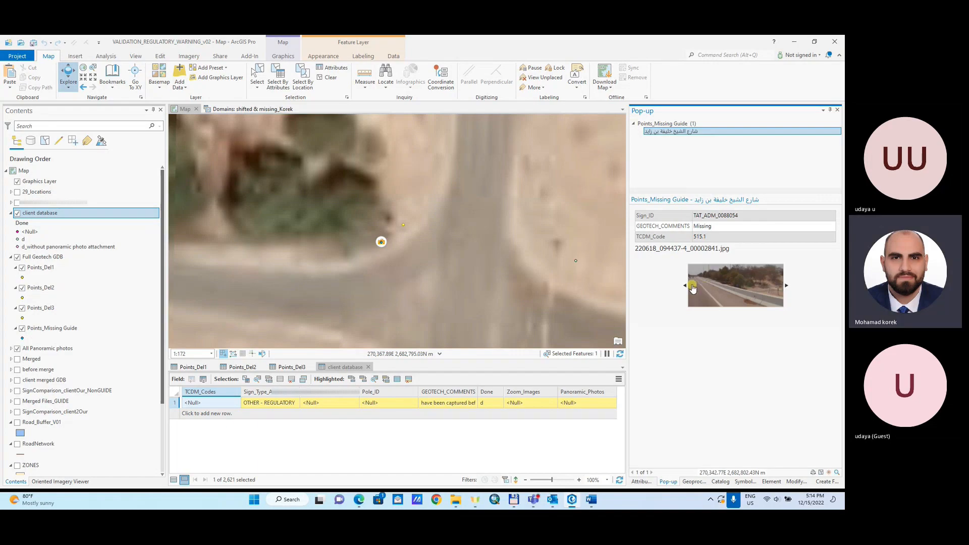
{"action": "left_click", "coordinate": [686, 286]}
- Activate the Select tool and check the GEOTECH_COMMENTS value of the selected client database record
{"action": "left_click", "coordinate": [257, 73]}
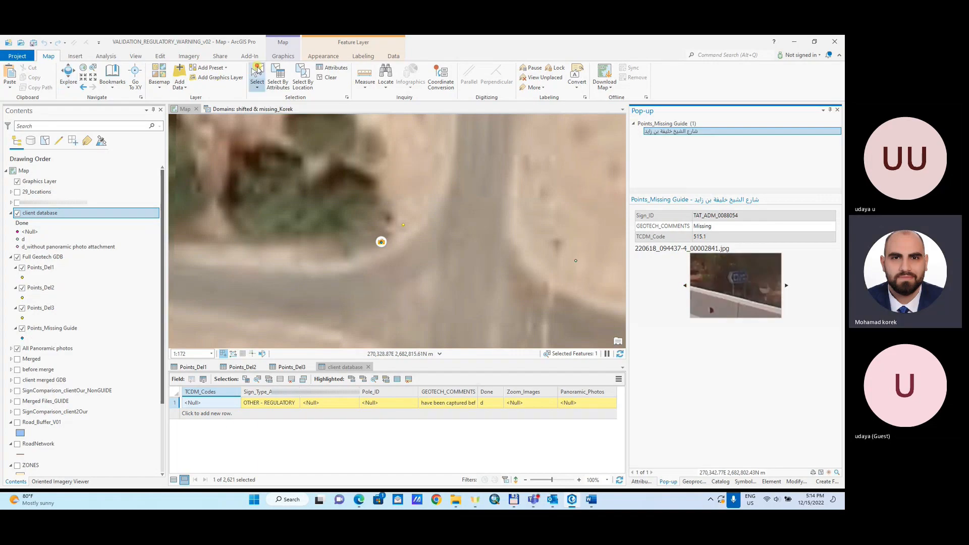
{"action": "left_click", "coordinate": [451, 404]}
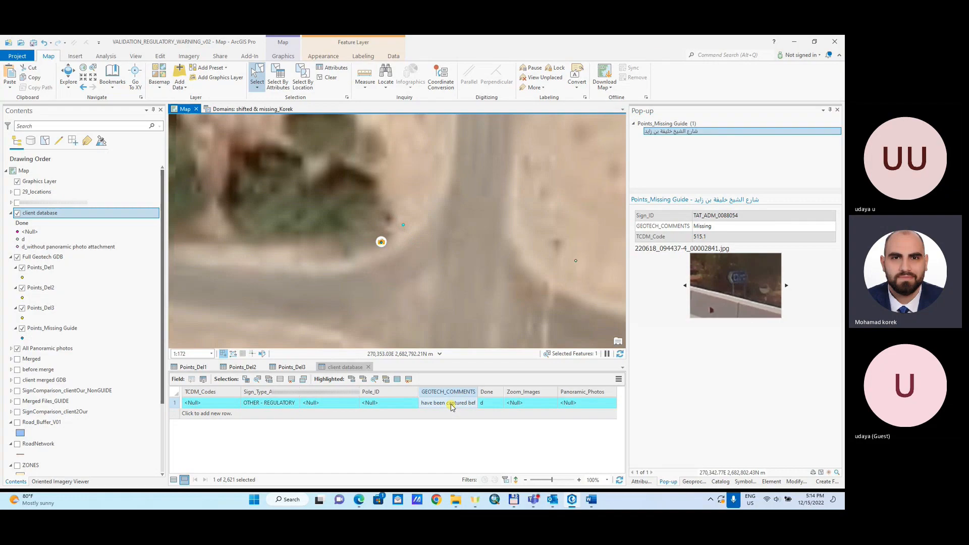
{"action": "left_click", "coordinate": [451, 404]}
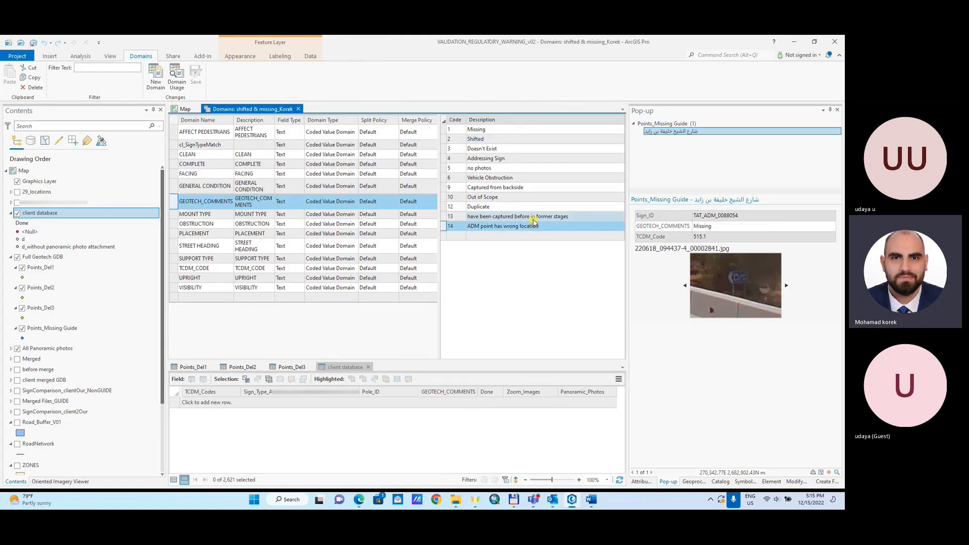
- Examine the client database points along the highway on the map, and return to the GEOTECH_COMMENTS domain codes
{"action": "left_click", "coordinate": [183, 110]}
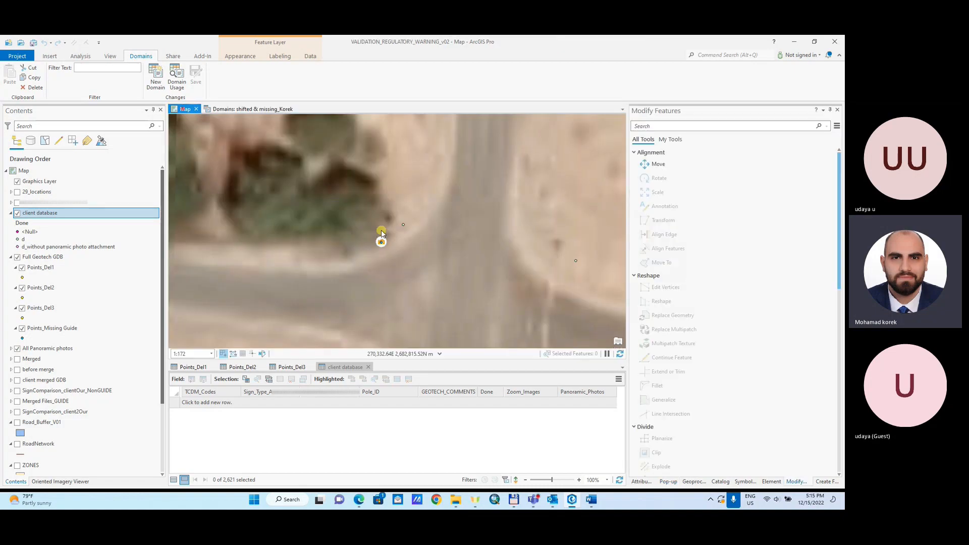
{"action": "scroll", "coordinate": [505, 233], "scroll_direction": "down", "scroll_amount": 3}
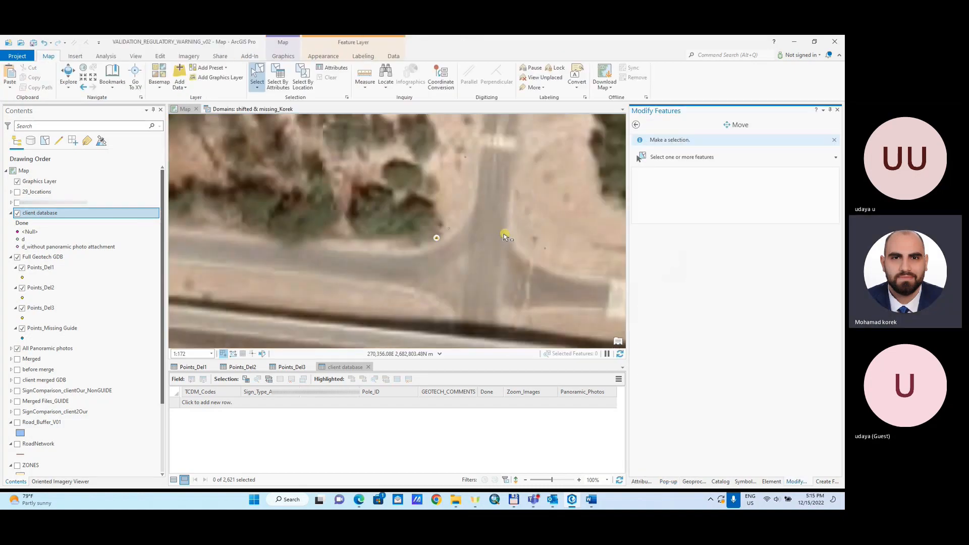
{"action": "scroll", "coordinate": [366, 218], "scroll_direction": "down", "scroll_amount": 5}
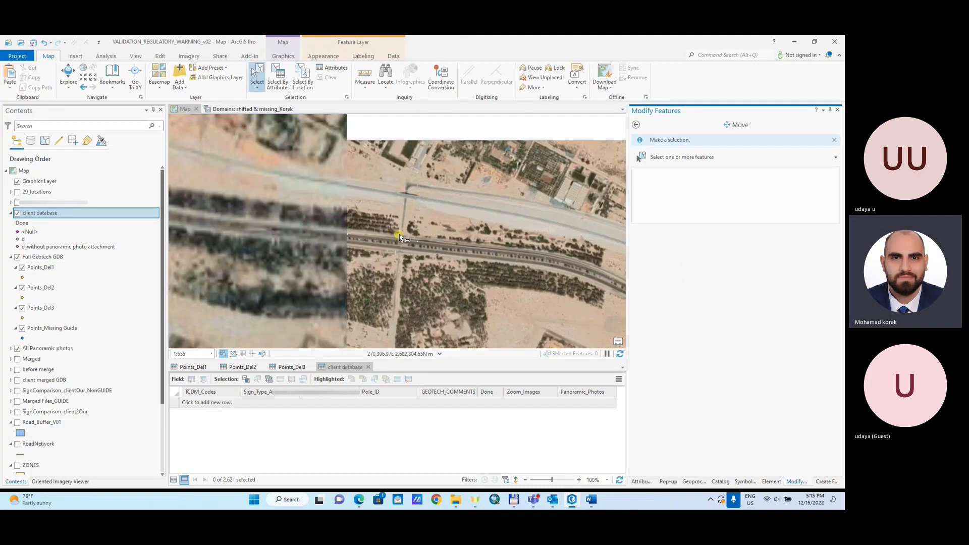
{"action": "scroll", "coordinate": [400, 183], "scroll_direction": "down", "scroll_amount": 3}
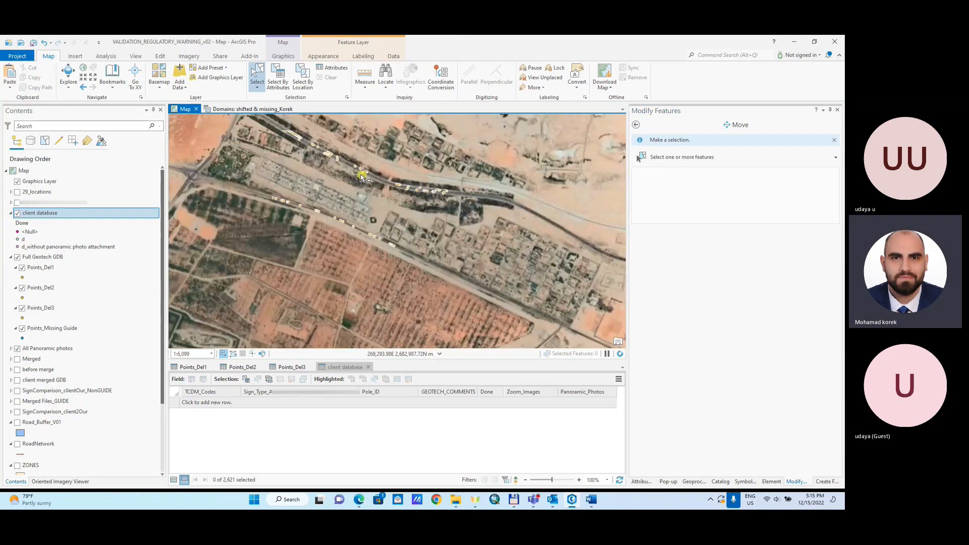
{"action": "scroll", "coordinate": [417, 223], "scroll_direction": "up", "scroll_amount": 8}
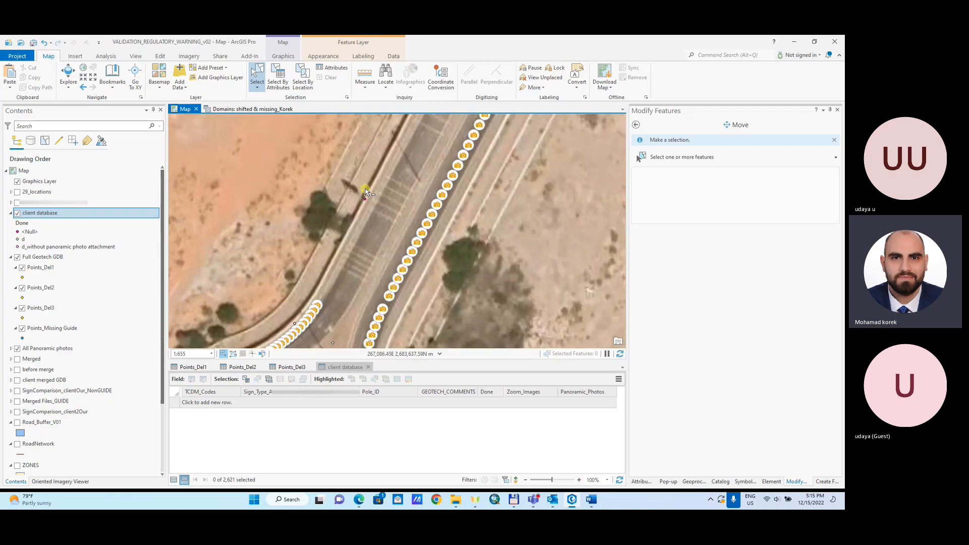
{"action": "left_click", "coordinate": [262, 108]}
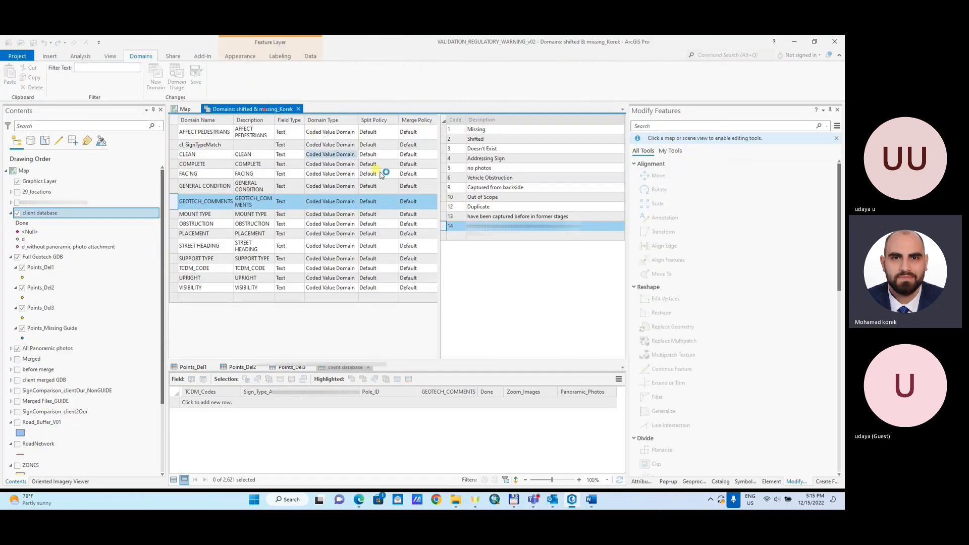